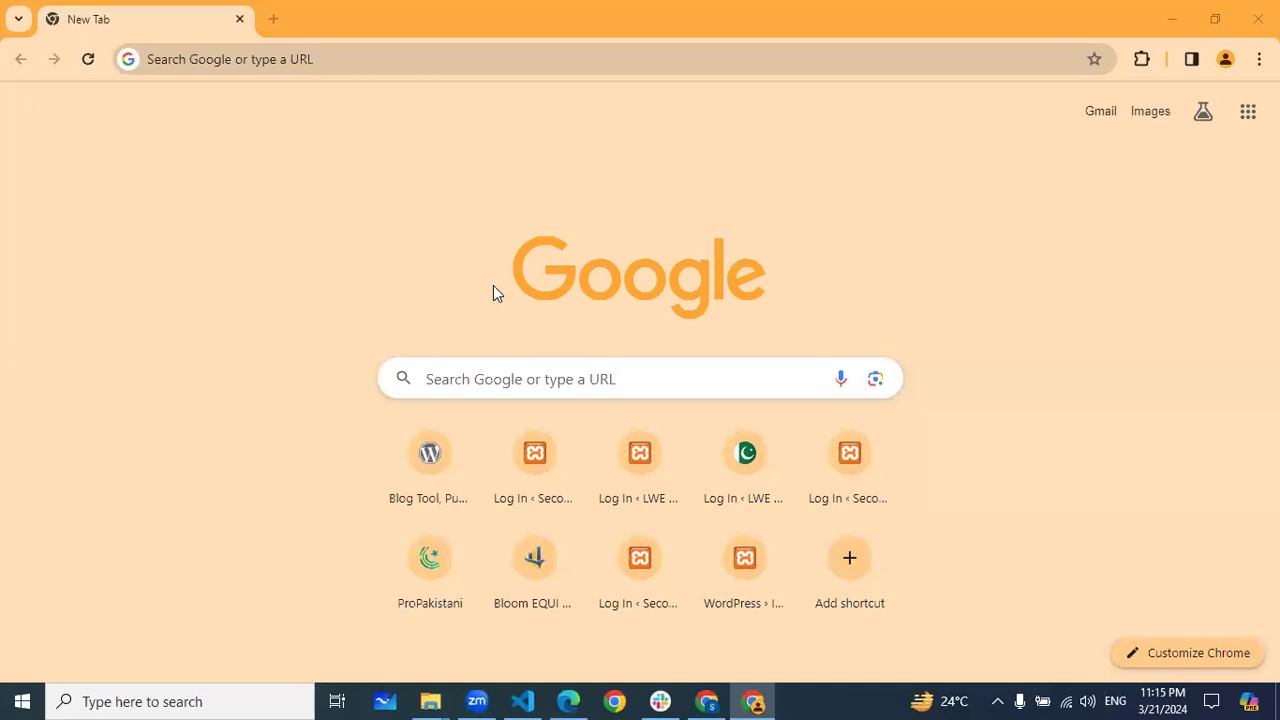
# Bring up the Miro board 'Wordpress Lec1' listing the seven WordPress installation steps
pyautogui.click(566, 701)
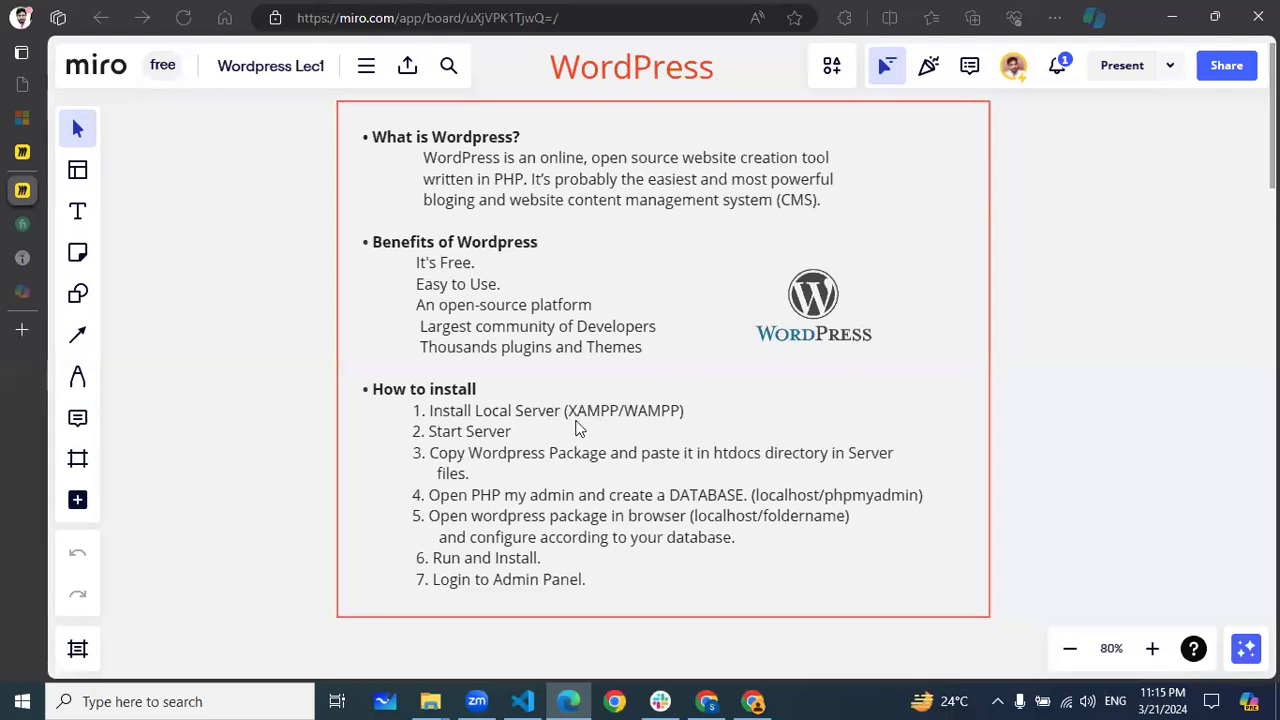
# Minimize the Miro board and focus the Google search box on Chrome's new tab
pyautogui.click(1172, 17)
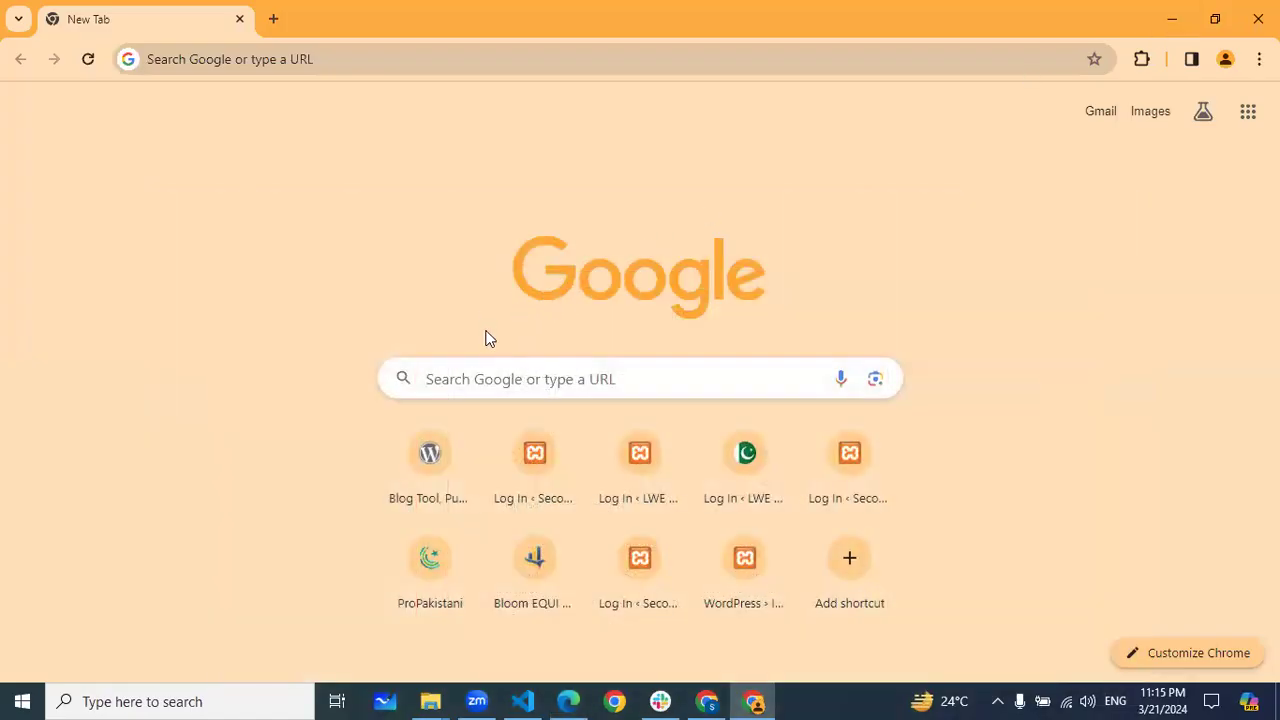
pyautogui.click(487, 381)
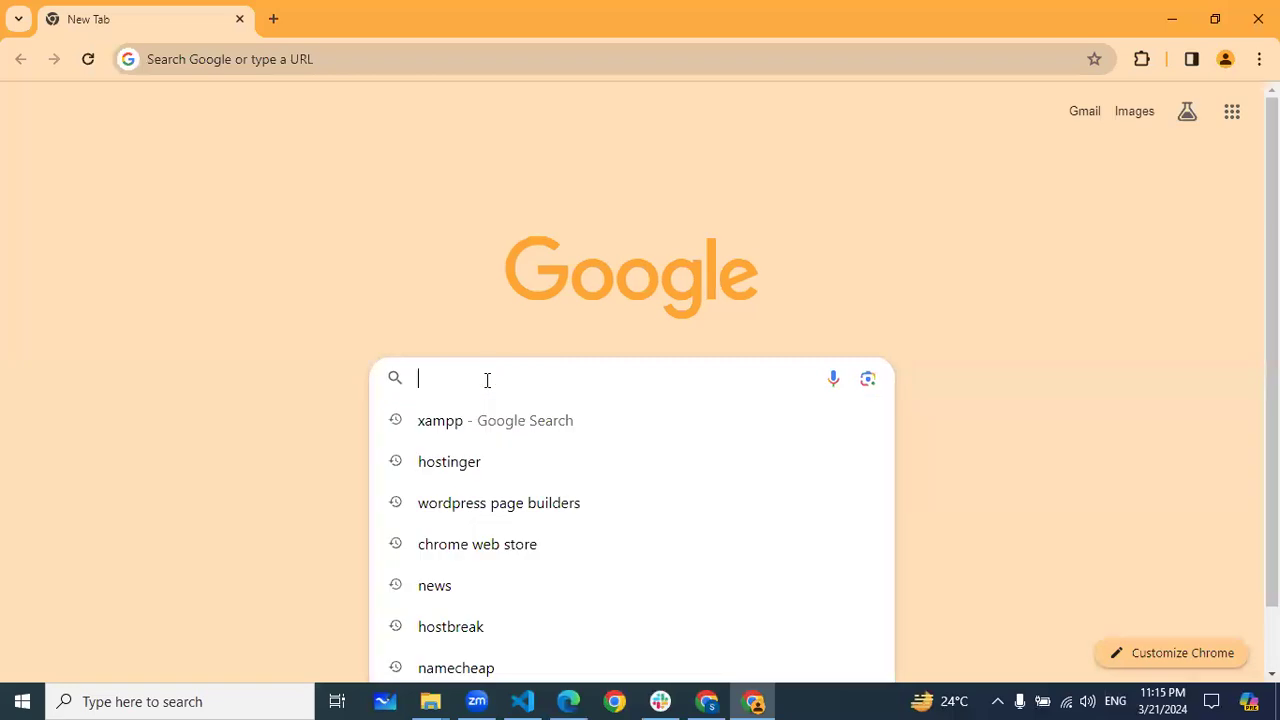
# Search Google for 'xampp' and open the official Apache Friends XAMPP site
pyautogui.write('xampp')
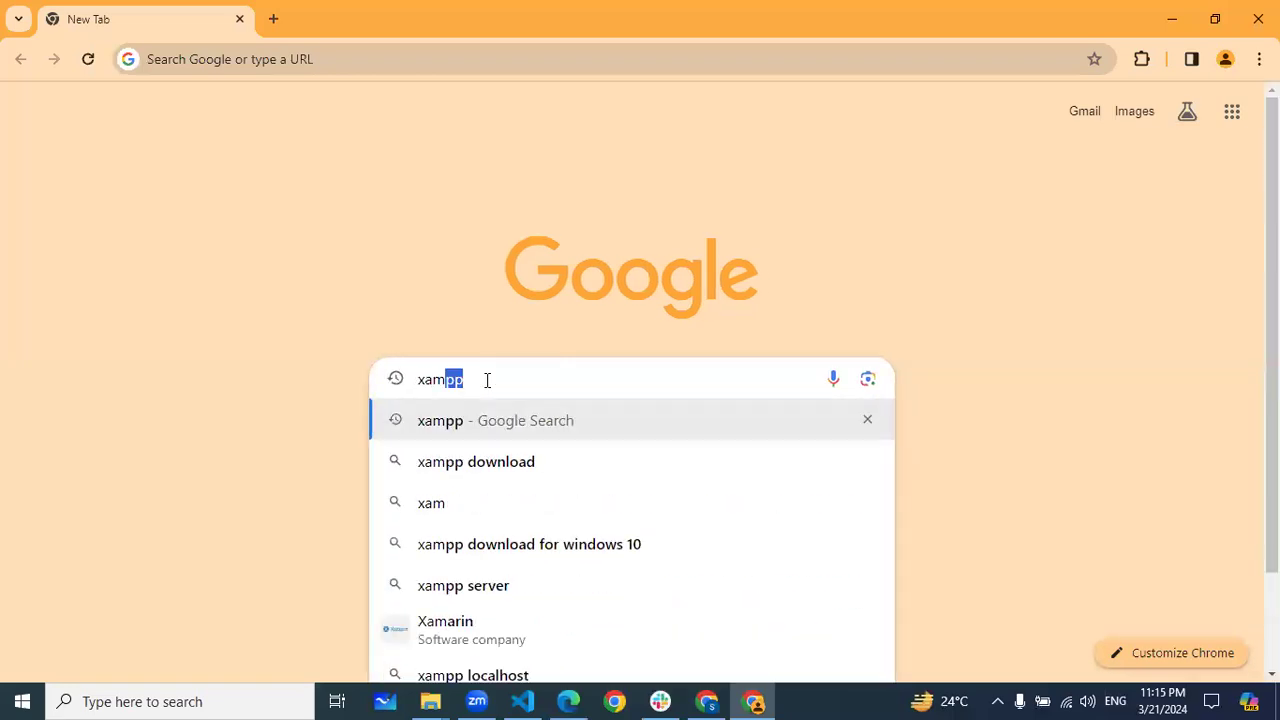
pyautogui.press('Return')
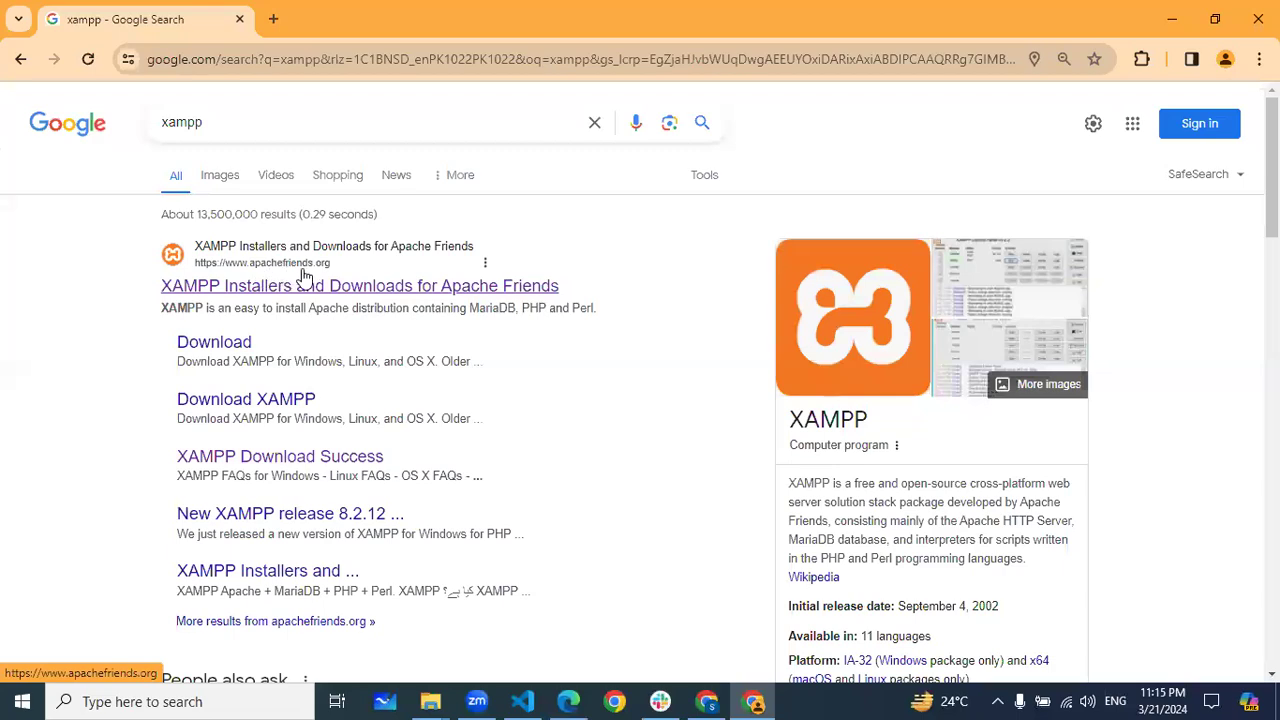
pyautogui.click(221, 290)
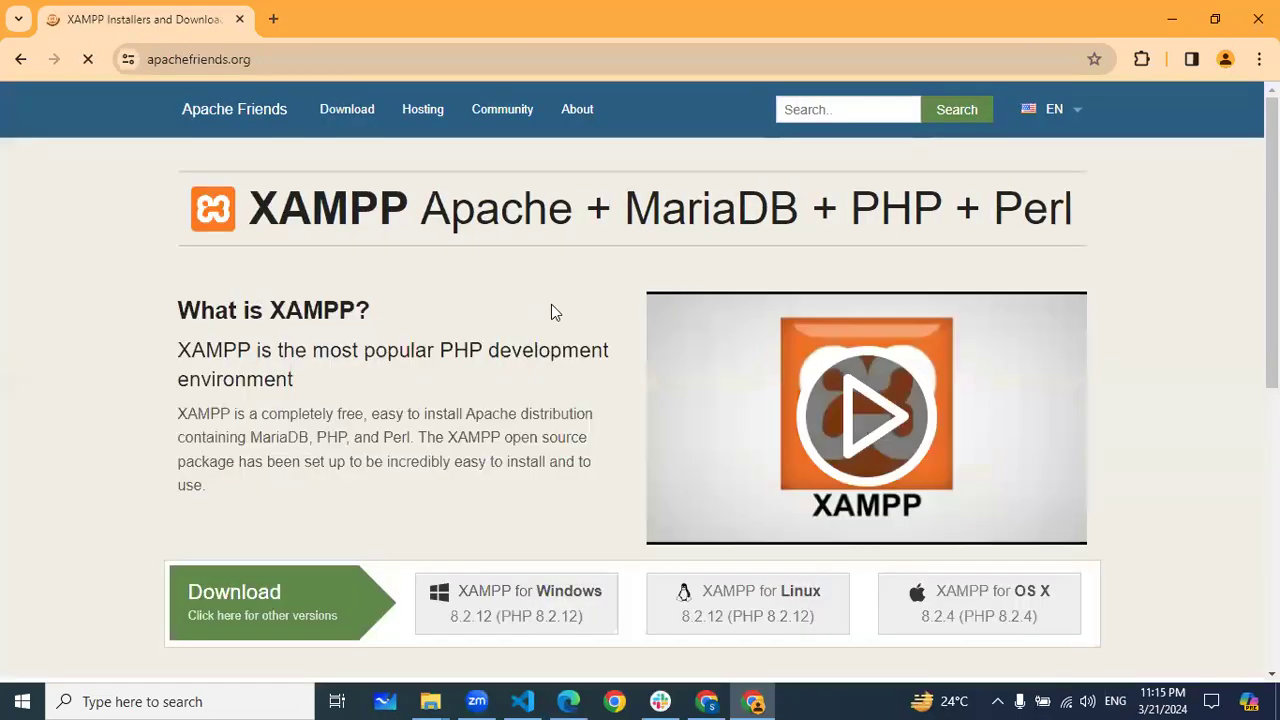
# Download the XAMPP for Windows 8.2.12 installer from apachefriends.org
pyautogui.scroll(-3, 414, 290)
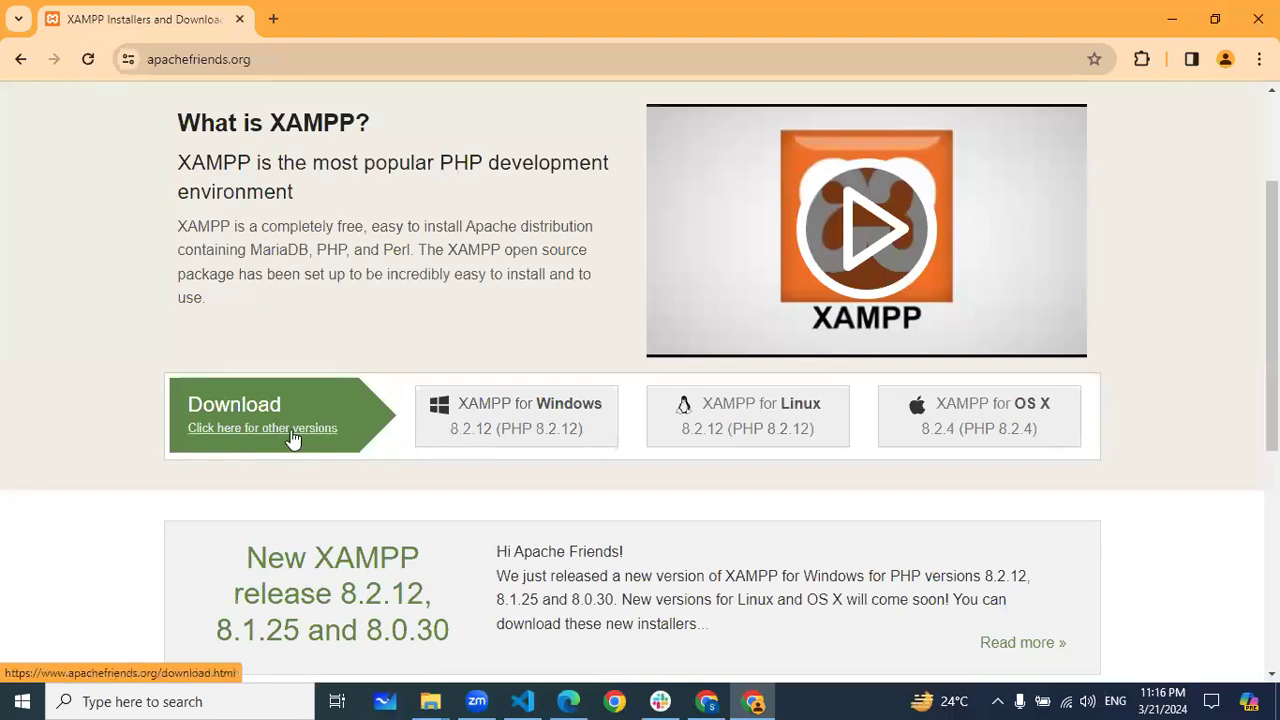
pyautogui.click(507, 423)
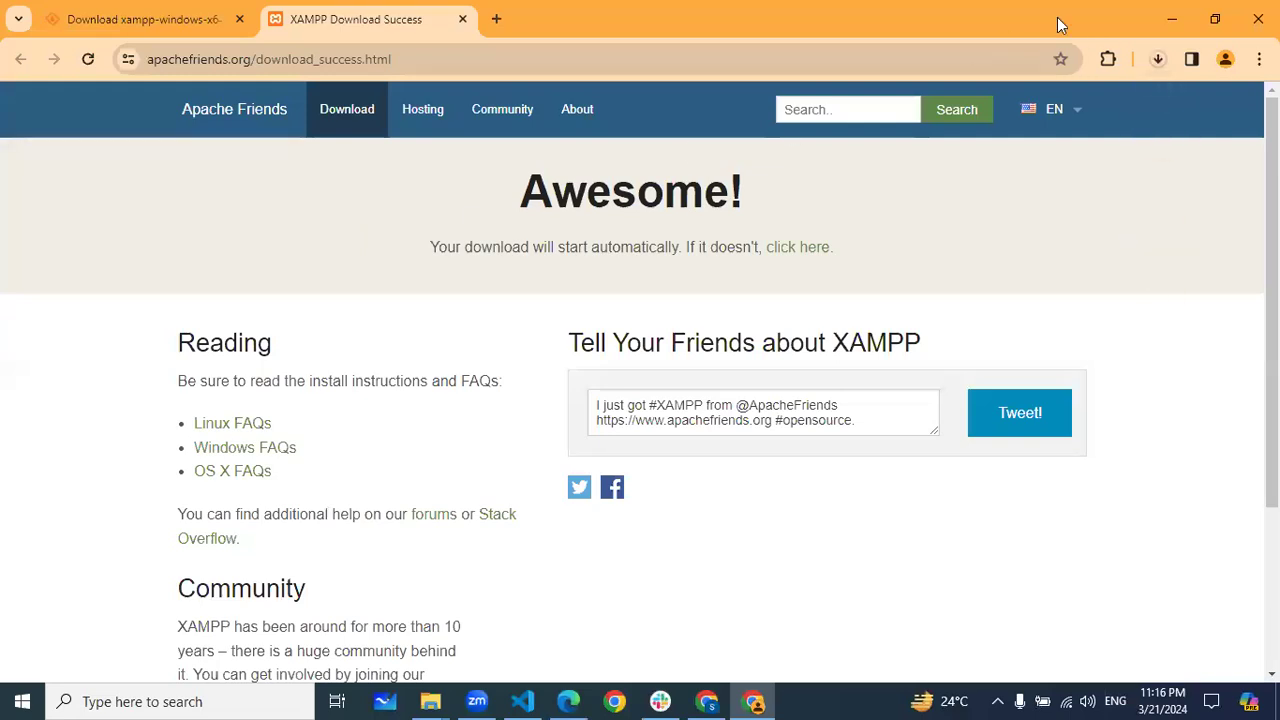
# Pause and cancel the XAMPP installer download, then open a fresh new tab
pyautogui.click(1160, 64)
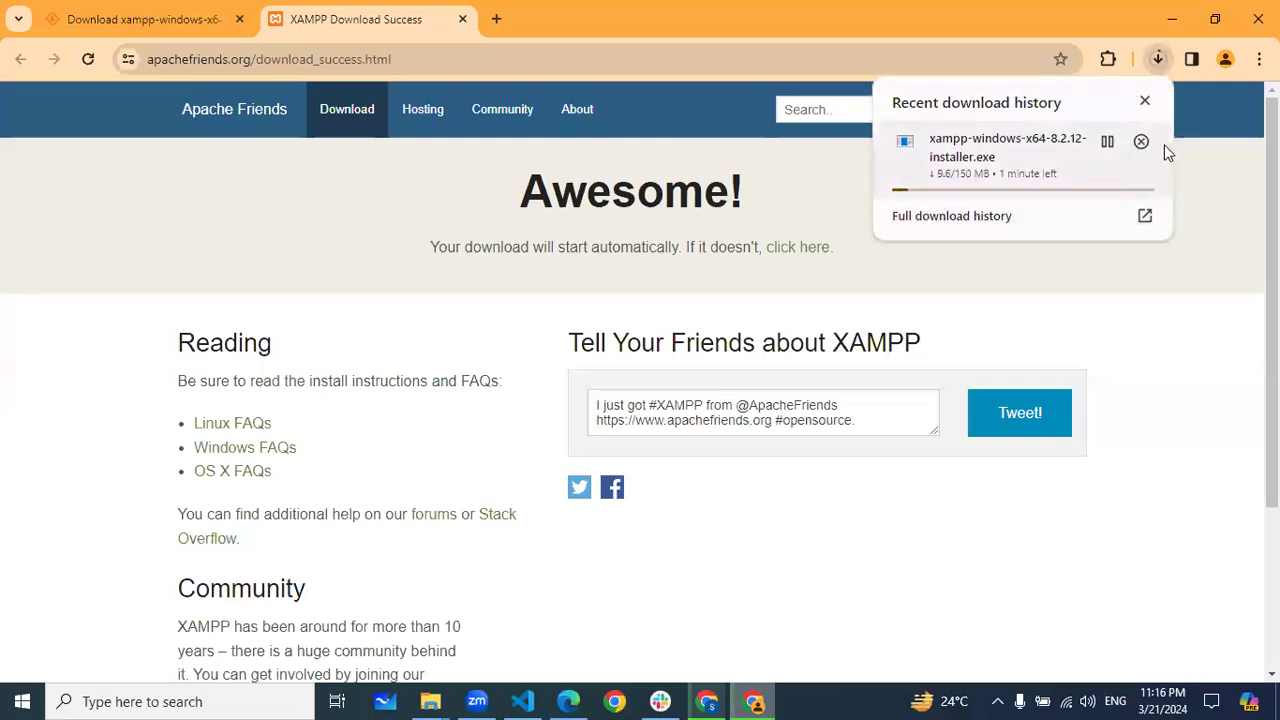
pyautogui.click(1107, 145)
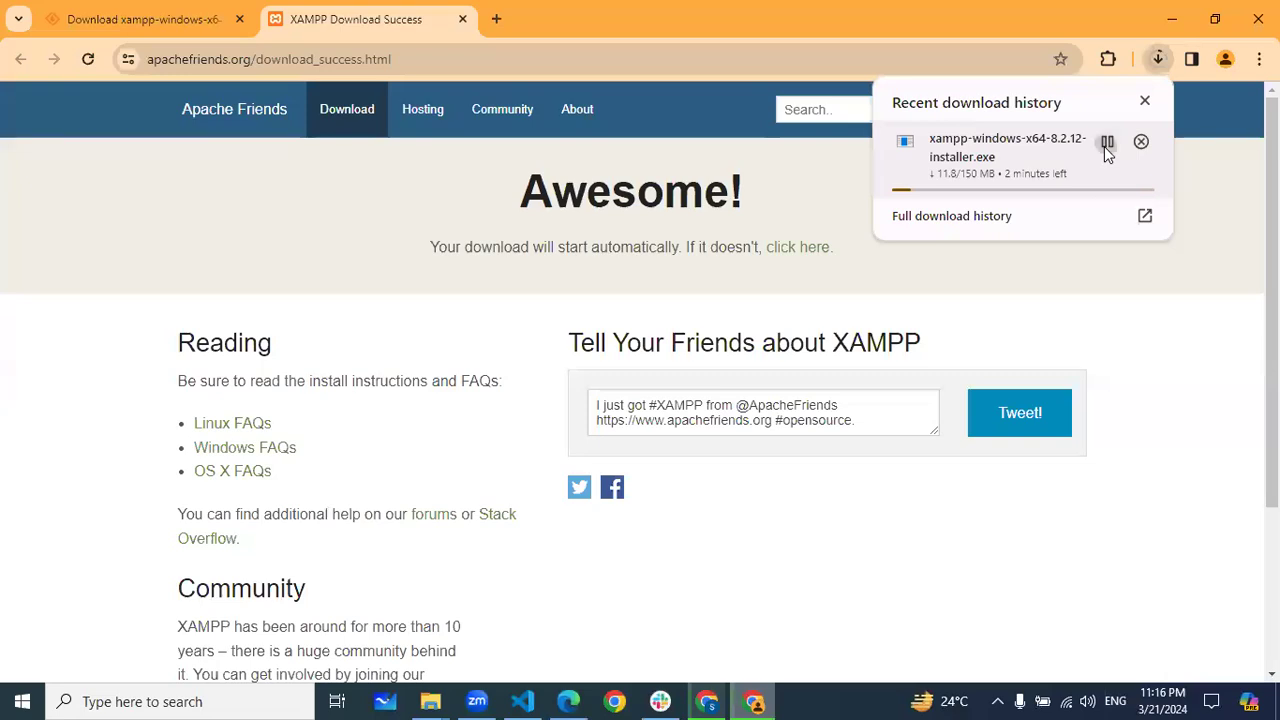
pyautogui.click(1141, 142)
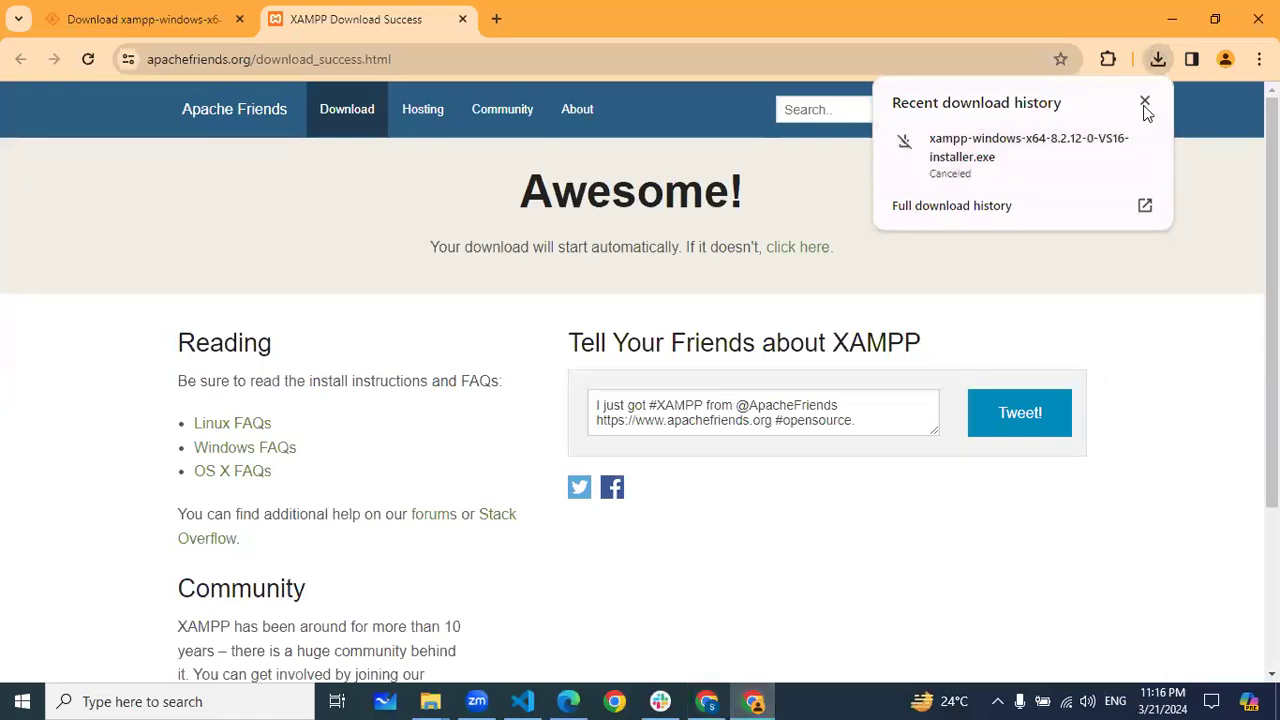
pyautogui.click(1145, 101)
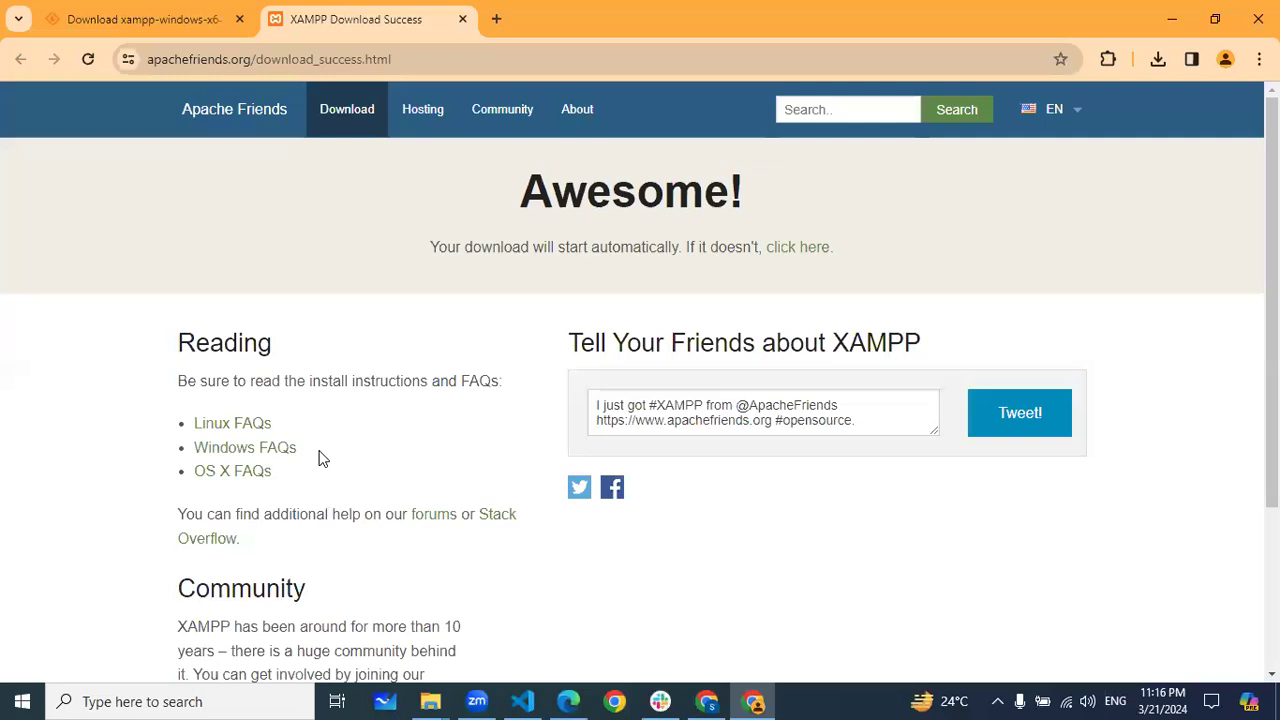
pyautogui.click(496, 20)
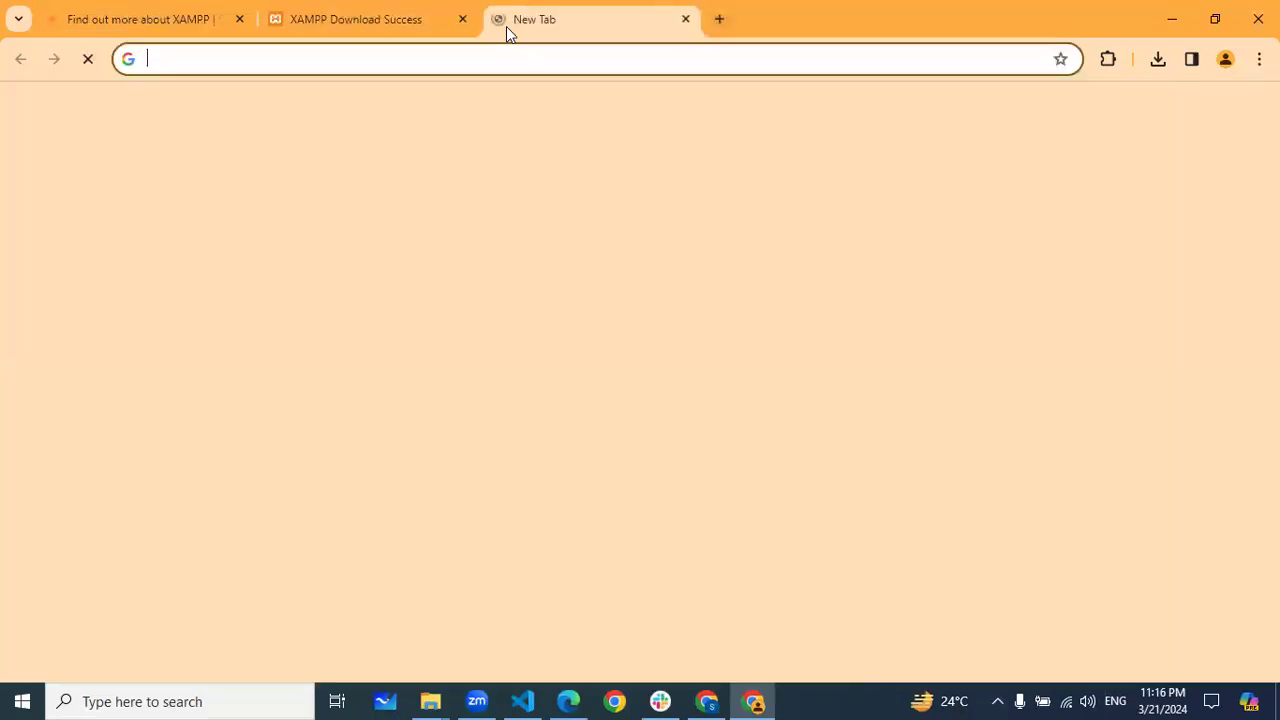
# Close both XAMPP tabs and go to wordpress.org via the autocompleted address
pyautogui.click(240, 20)
pyautogui.click(240, 20)
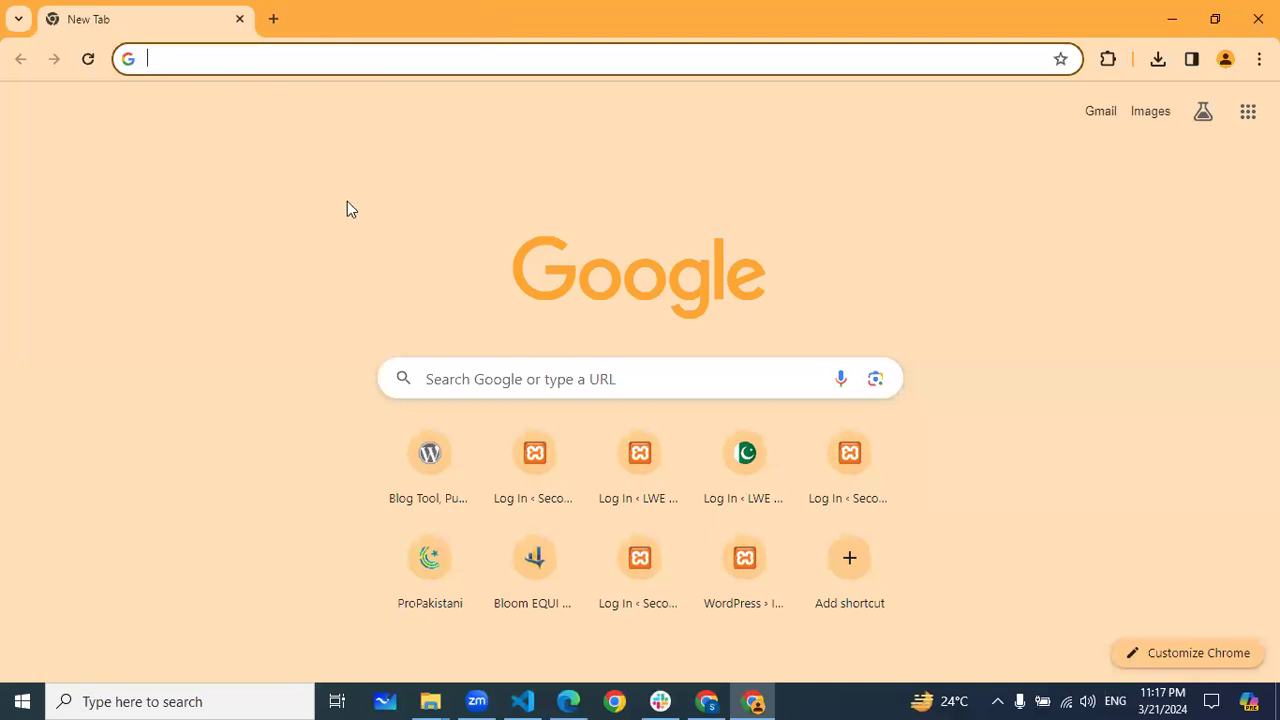
pyautogui.click(88, 59)
pyautogui.write('wor')
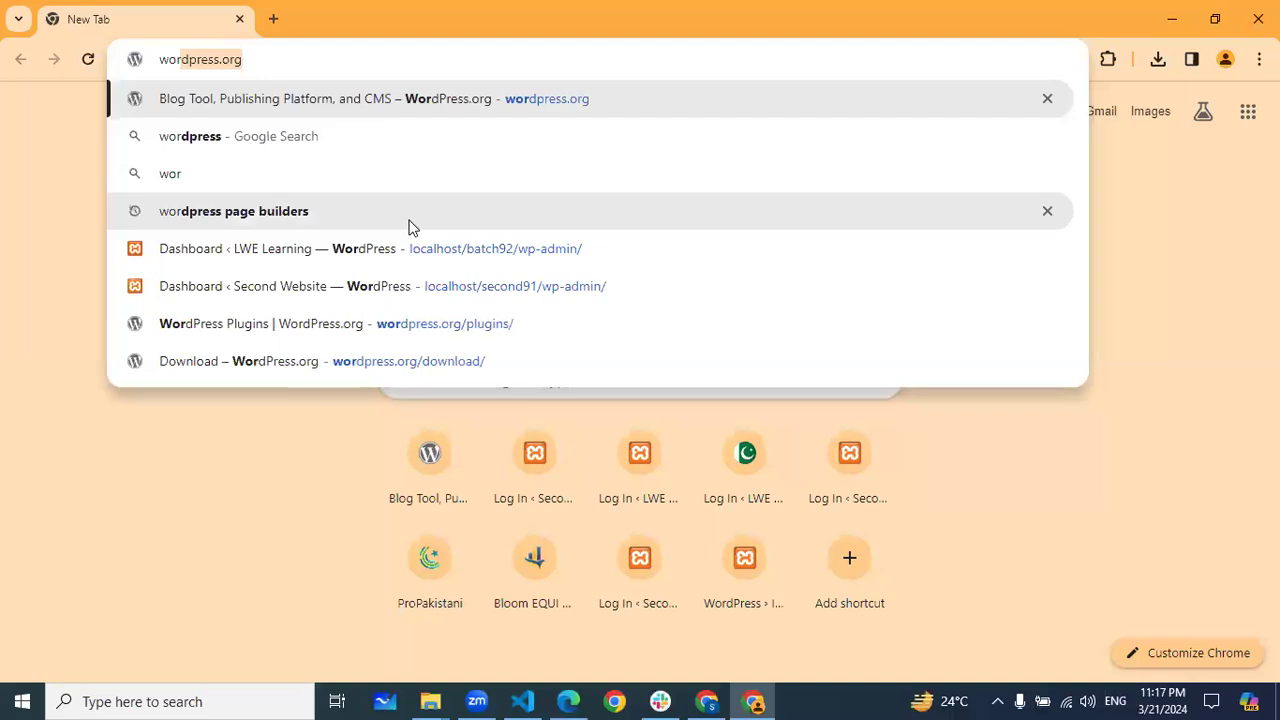
pyautogui.press('Right')
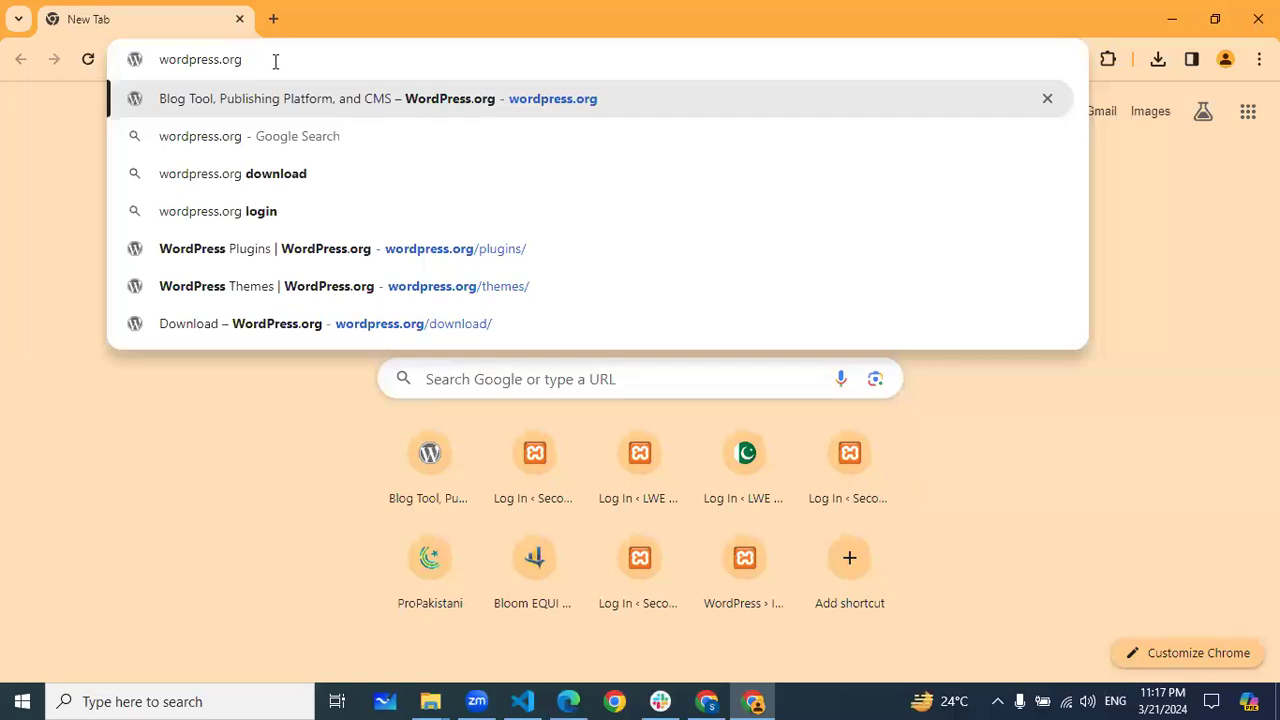
pyautogui.press('Return')
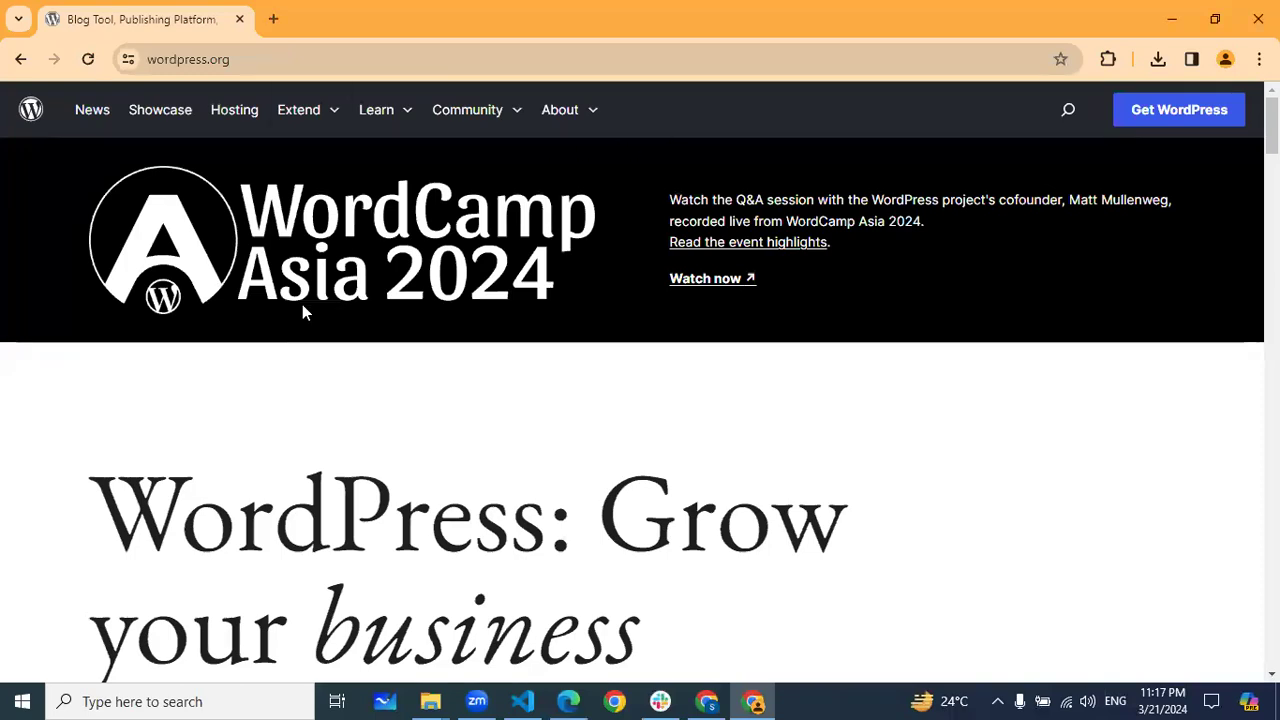
pyautogui.scroll(-4, 437, 320)
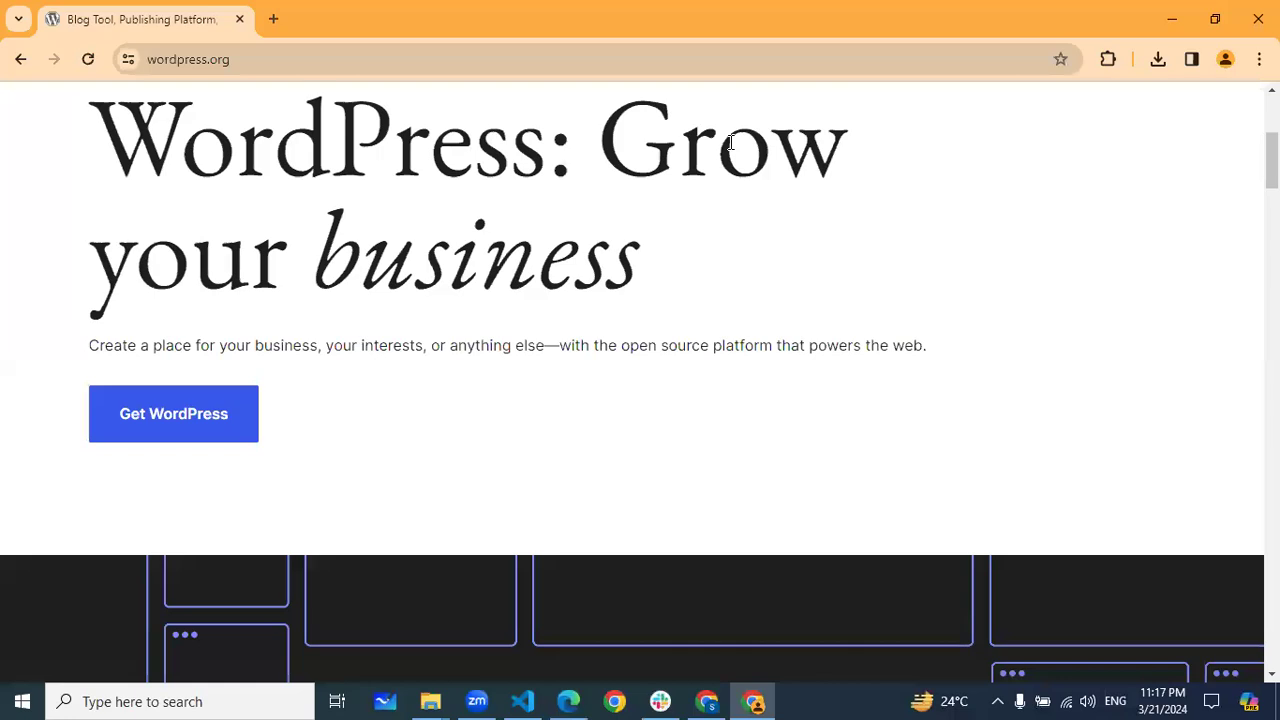
pyautogui.scroll(4, 367, 337)
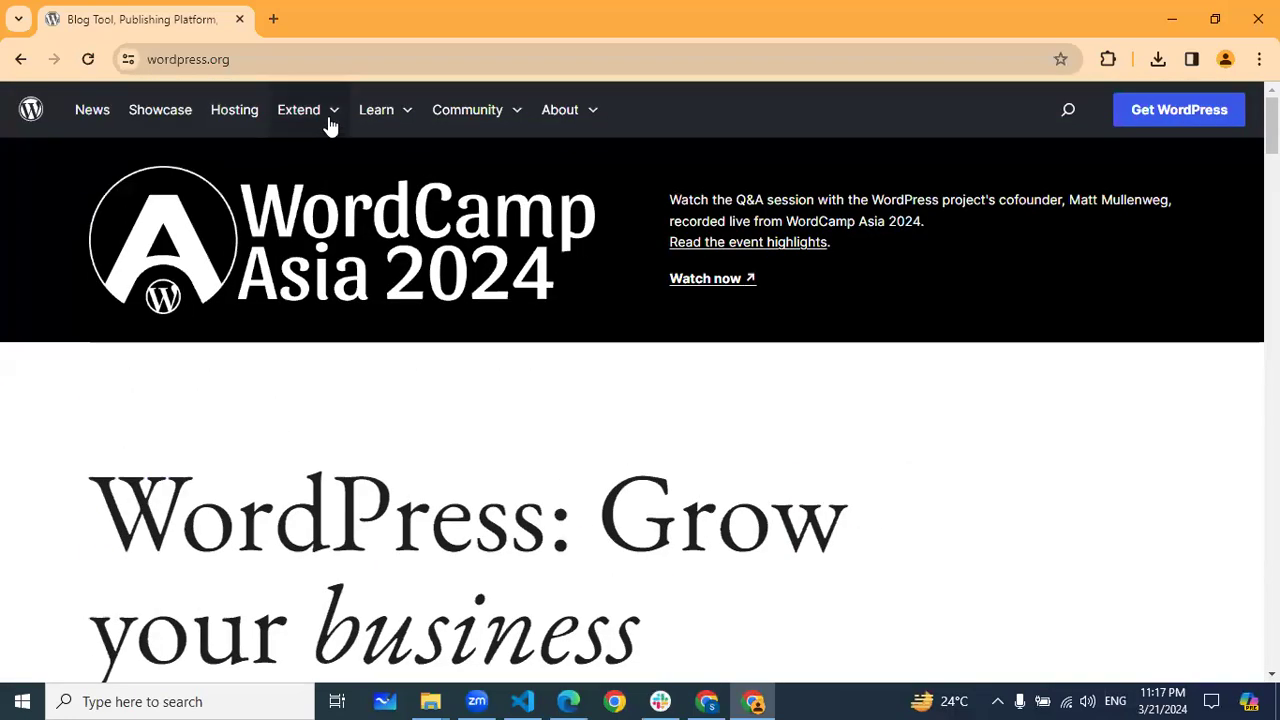
pyautogui.moveTo(331, 125)
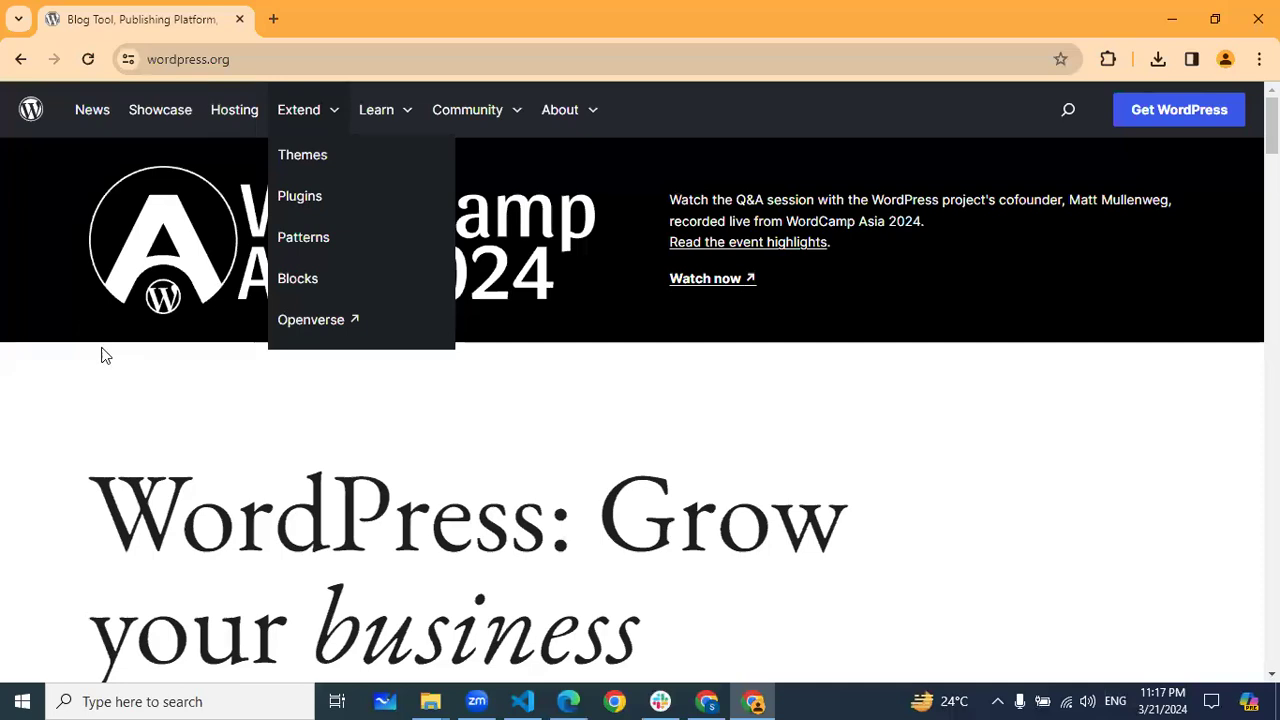
pyautogui.click(155, 375)
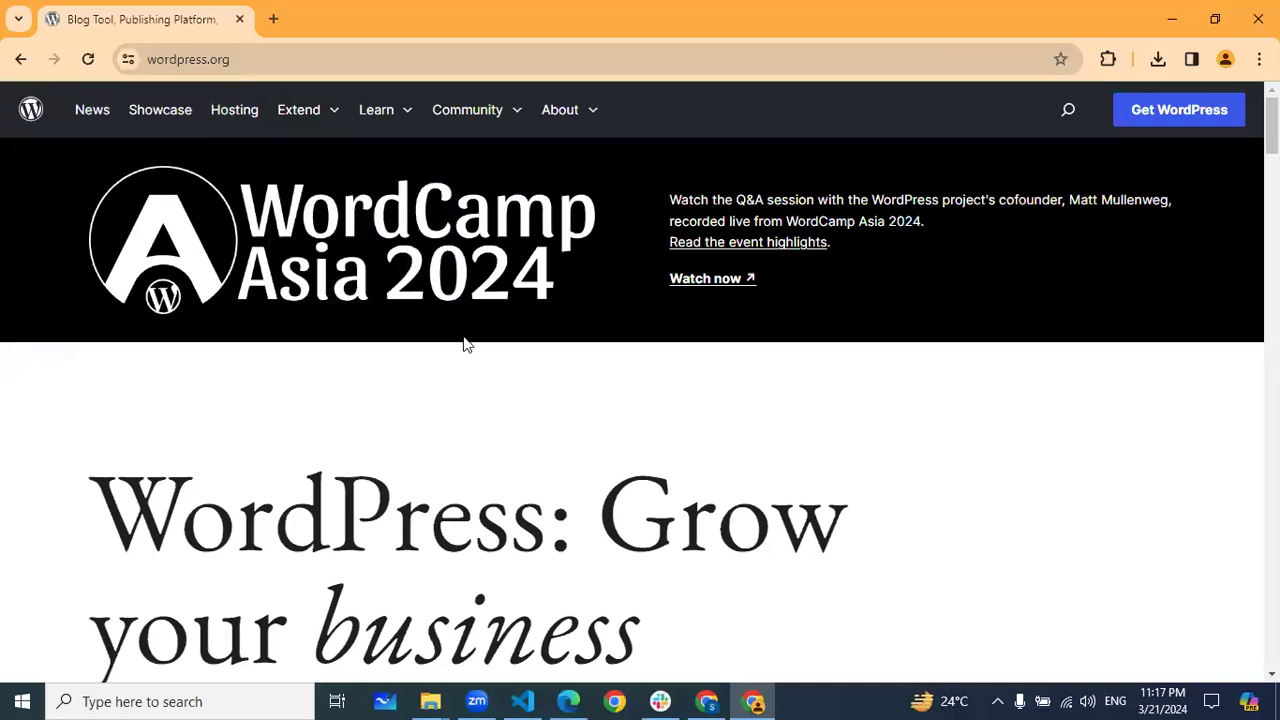
pyautogui.scroll(-3, 465, 344)
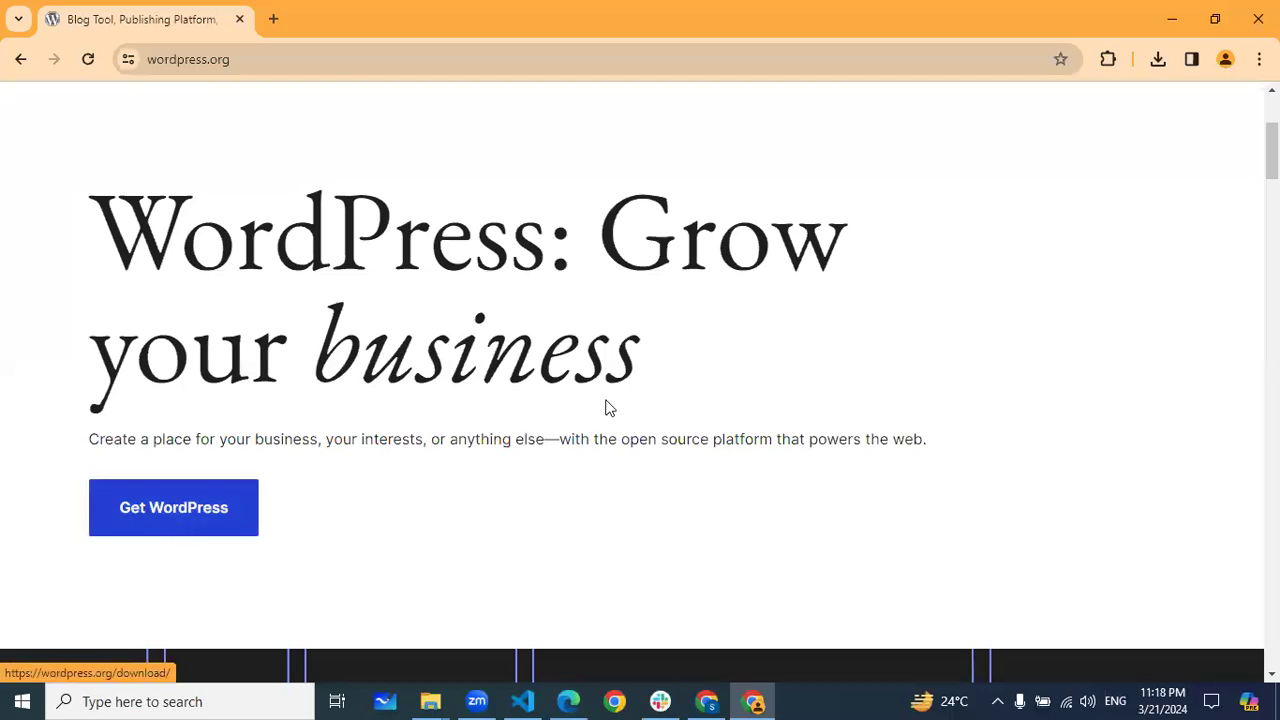
pyautogui.scroll(3, 1074, 229)
pyautogui.scroll(-3, 420, 443)
# Open the Get WordPress page and scroll to the WordPress 6.4.3 download section
pyautogui.click(226, 520)
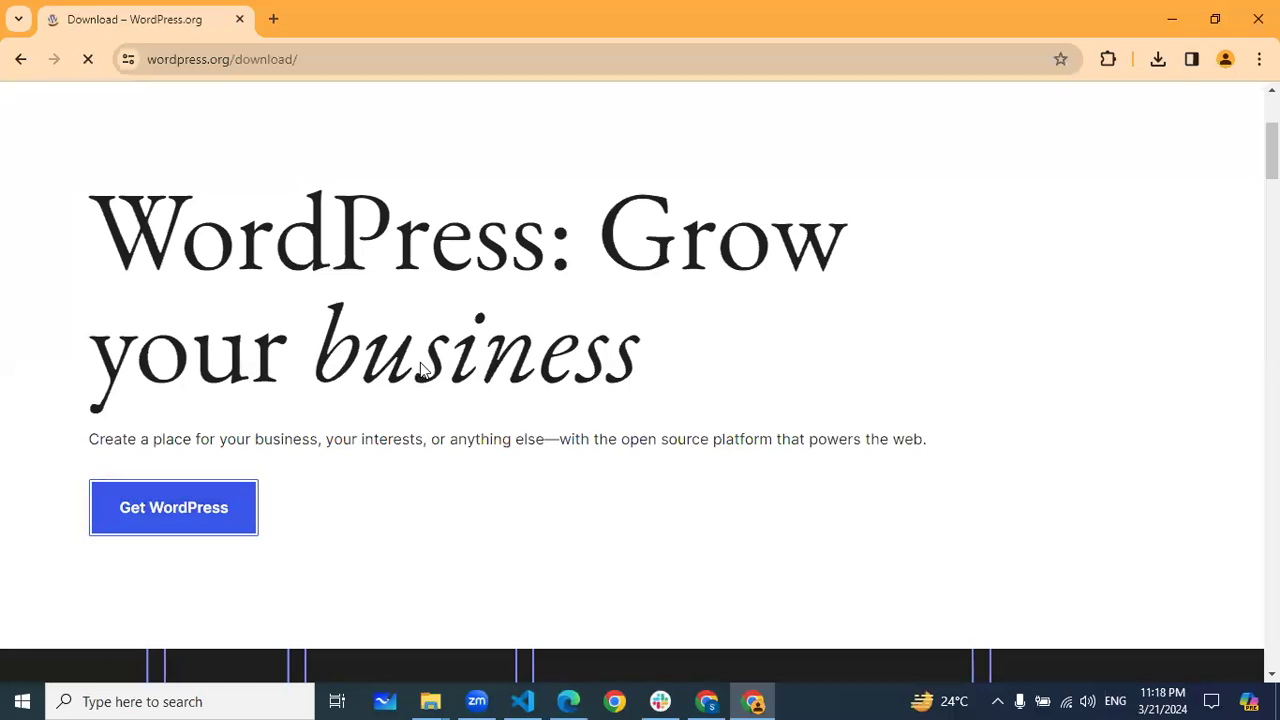
pyautogui.scroll(-3, 563, 340)
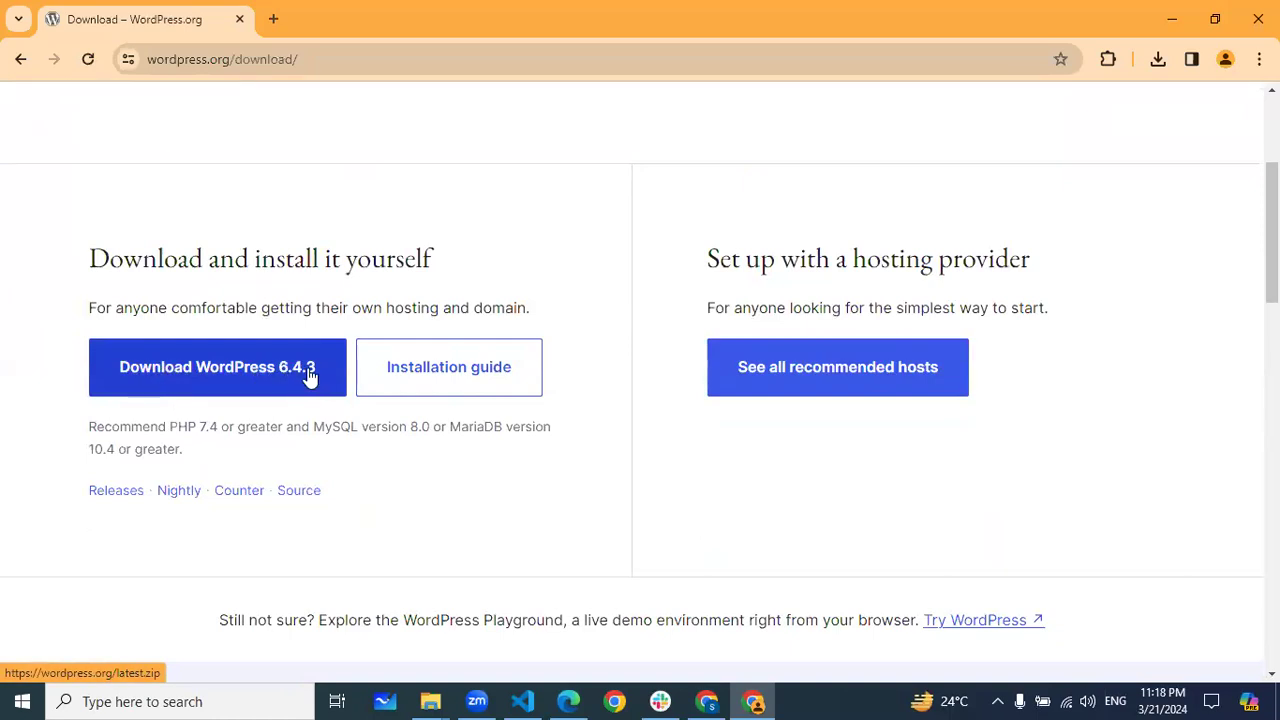
pyautogui.scroll(3, 308, 372)
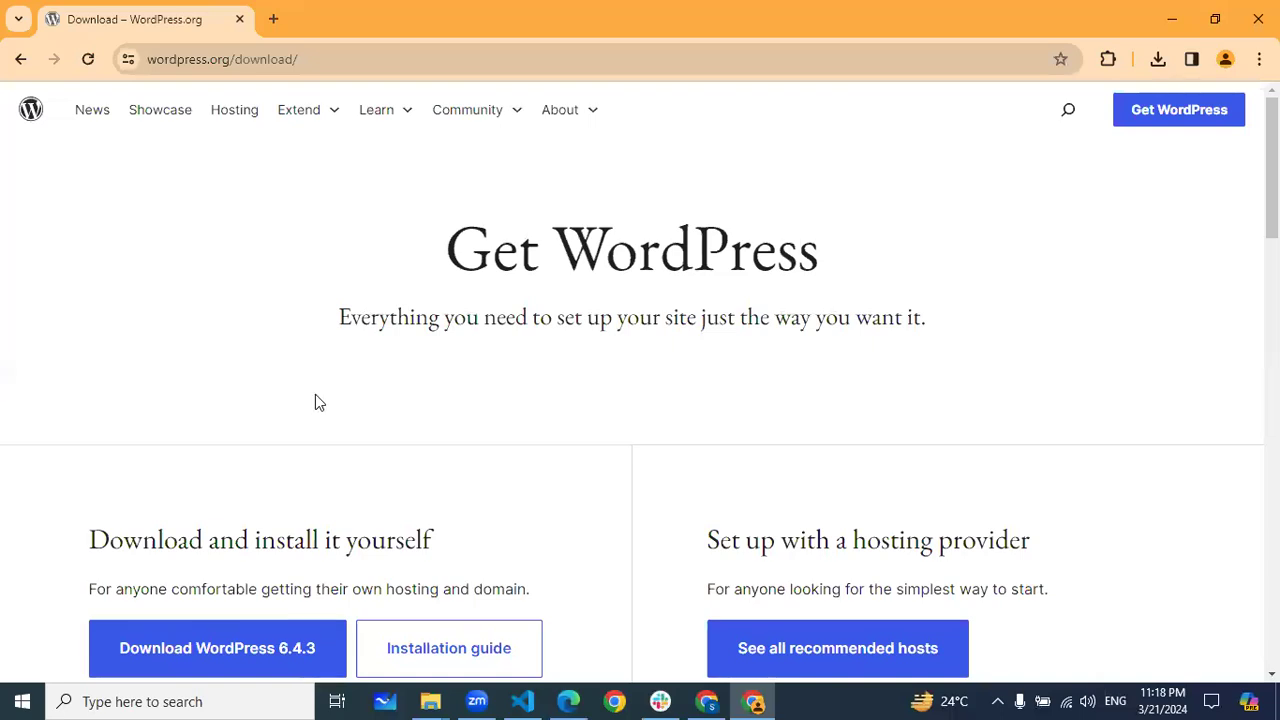
pyautogui.scroll(-2, 534, 400)
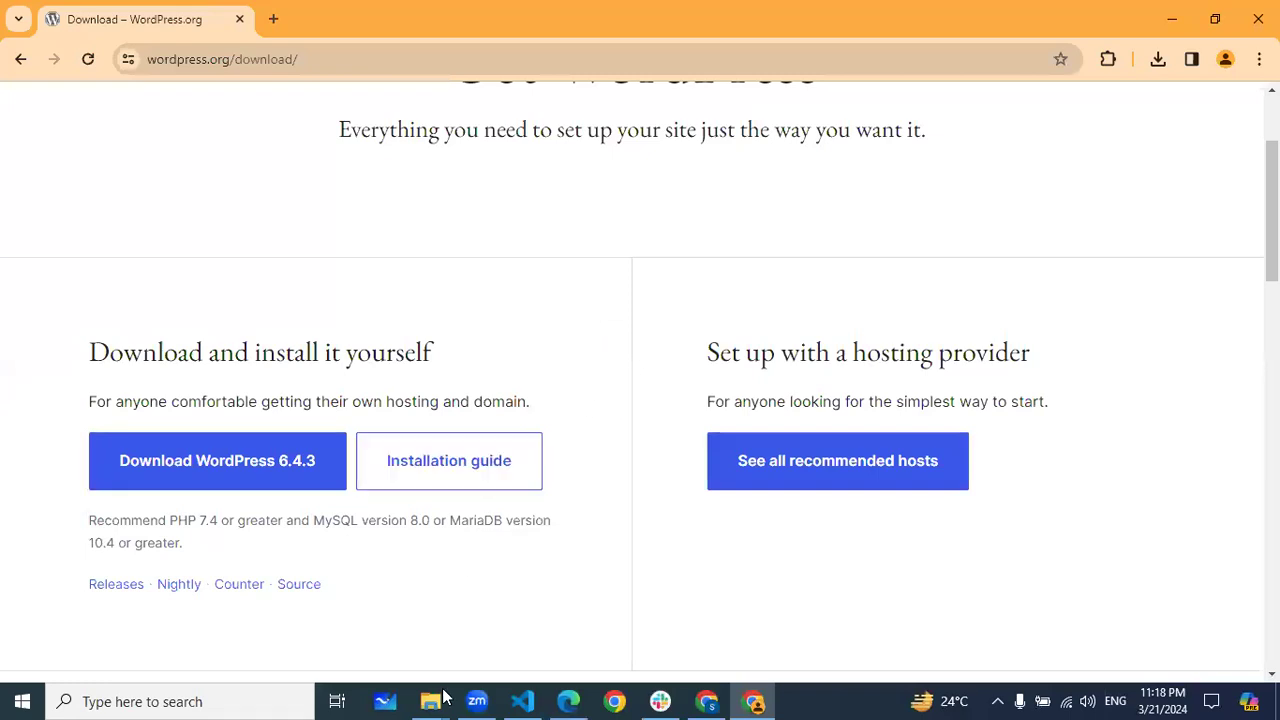
# Show the lwe folder with the wordpress-6.4.1 archive and XAMPP installer, then return to Miro
pyautogui.moveTo(433, 697)
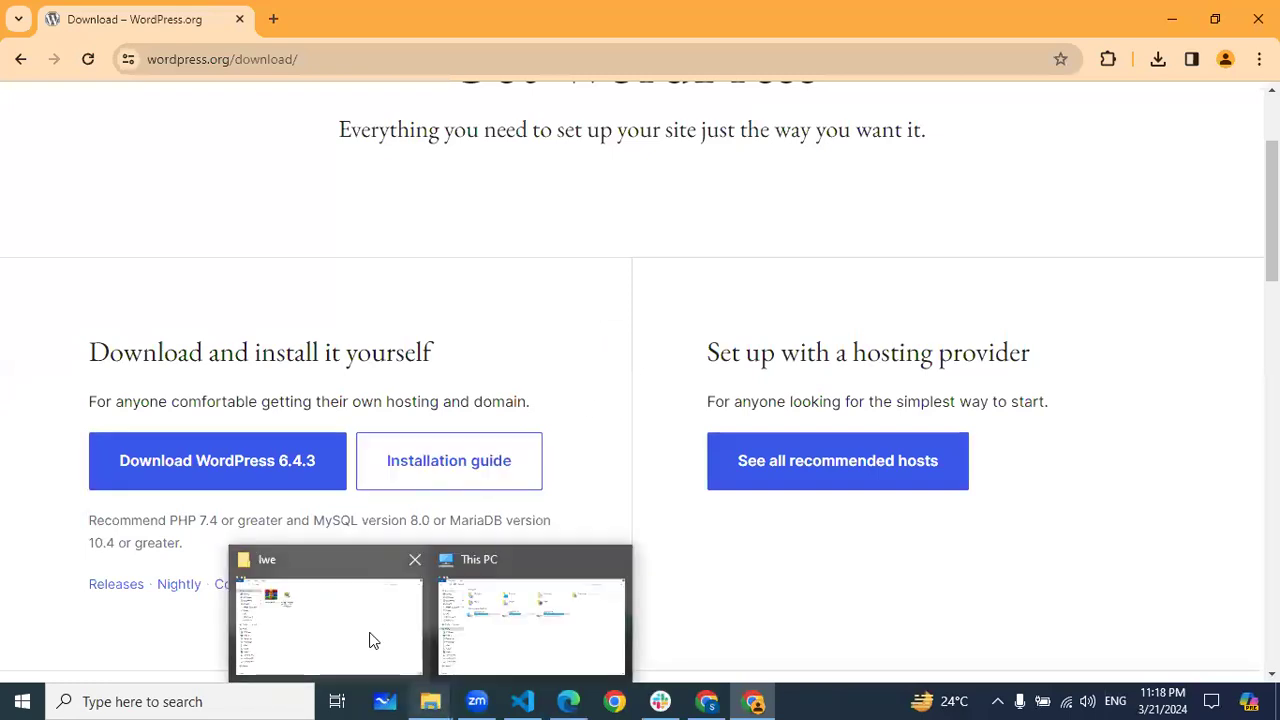
pyautogui.click(371, 640)
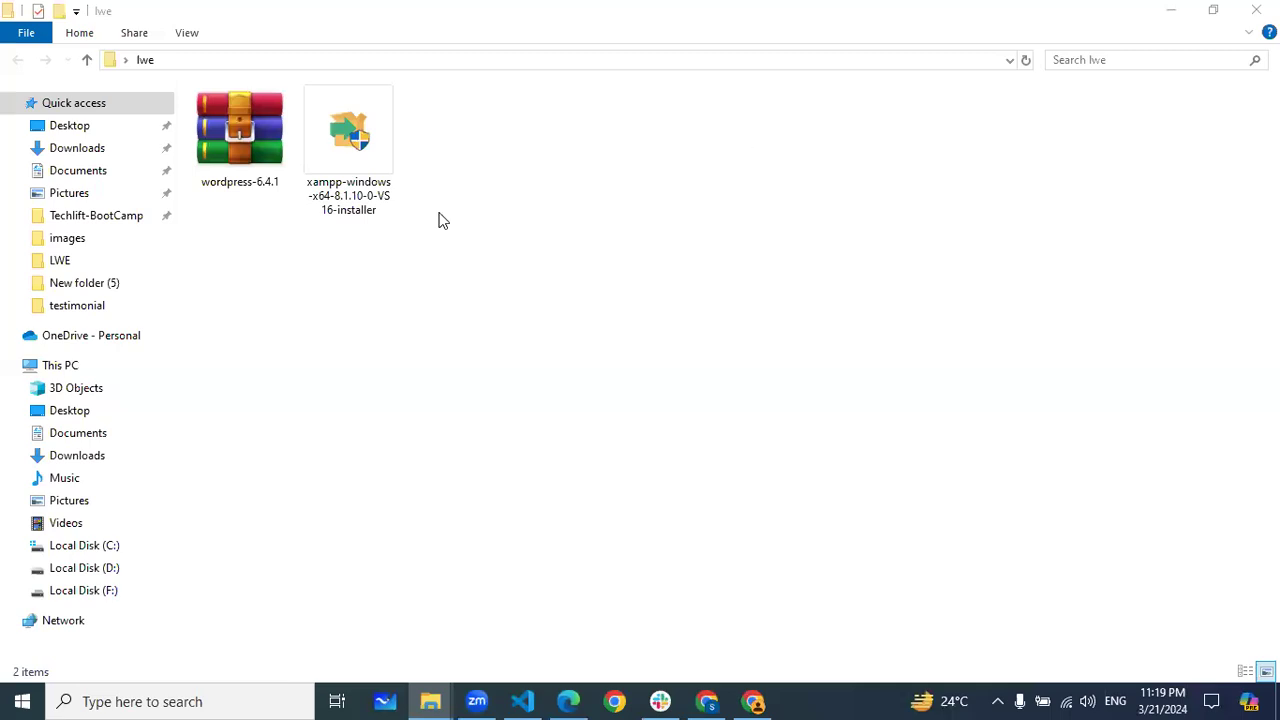
pyautogui.click(570, 699)
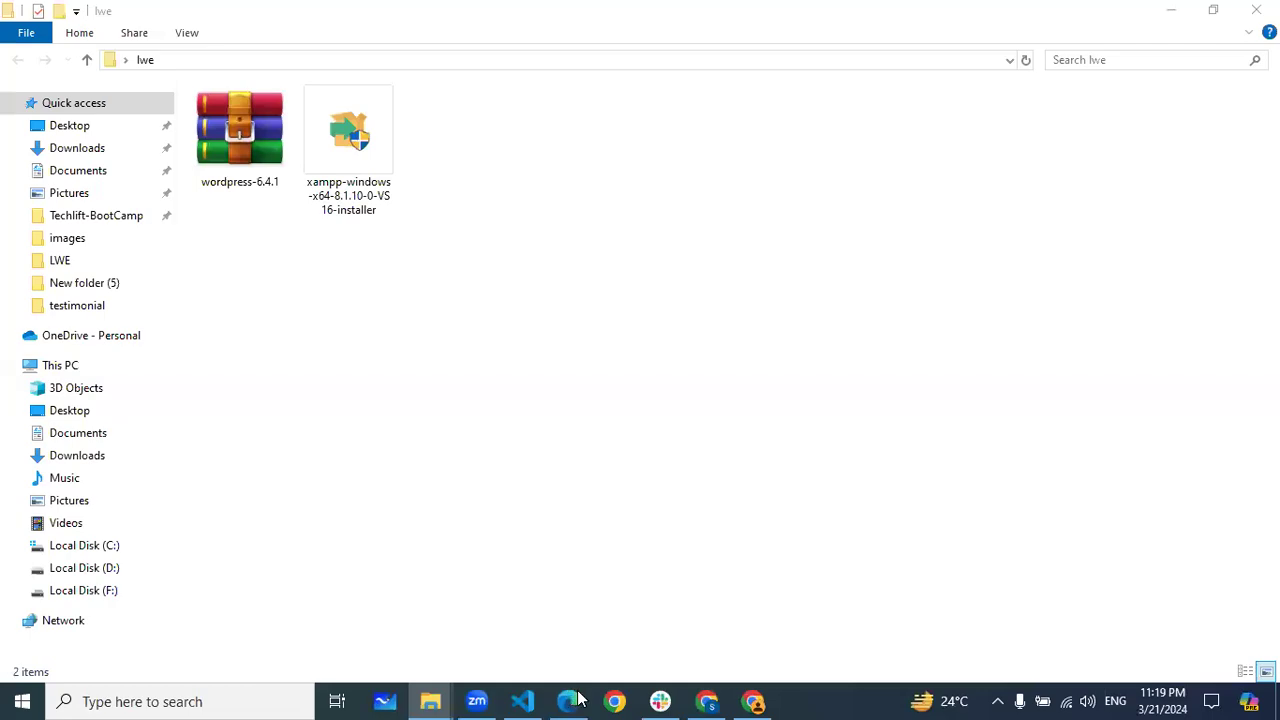
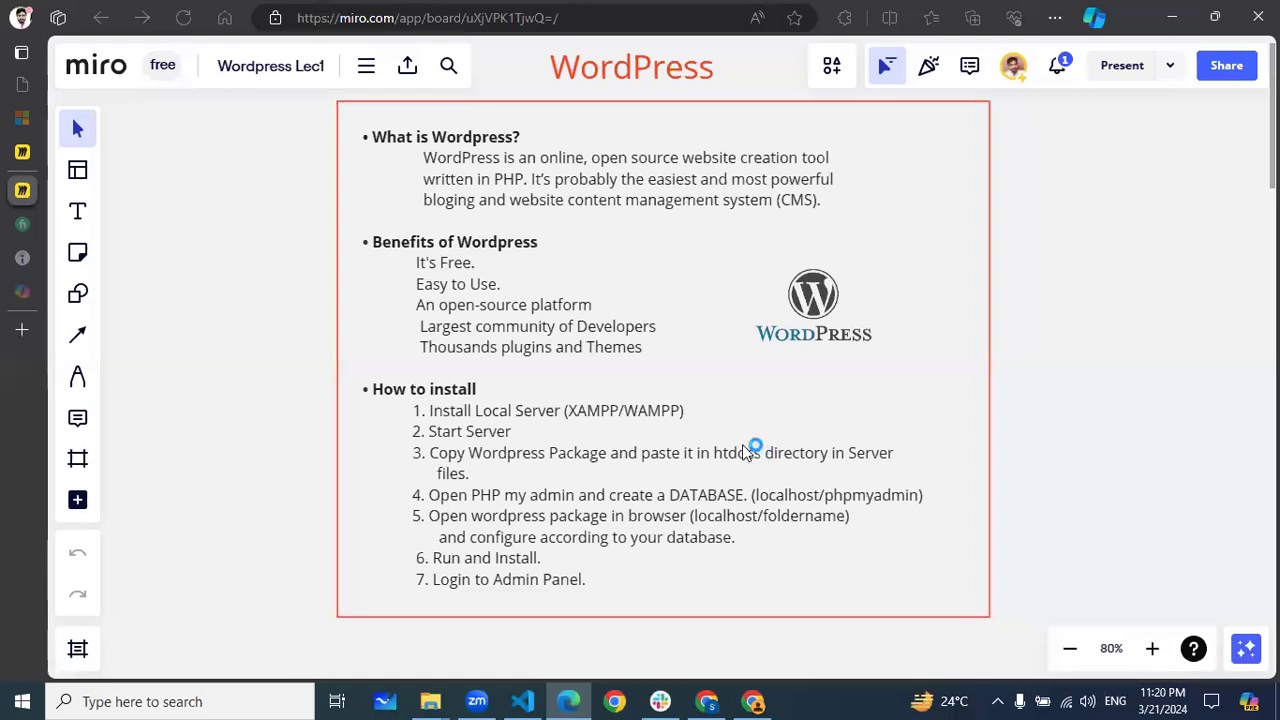
# Bring the lwe folder window to the front from the File Explorer taskbar group
pyautogui.click(428, 704)
pyautogui.click(400, 634)
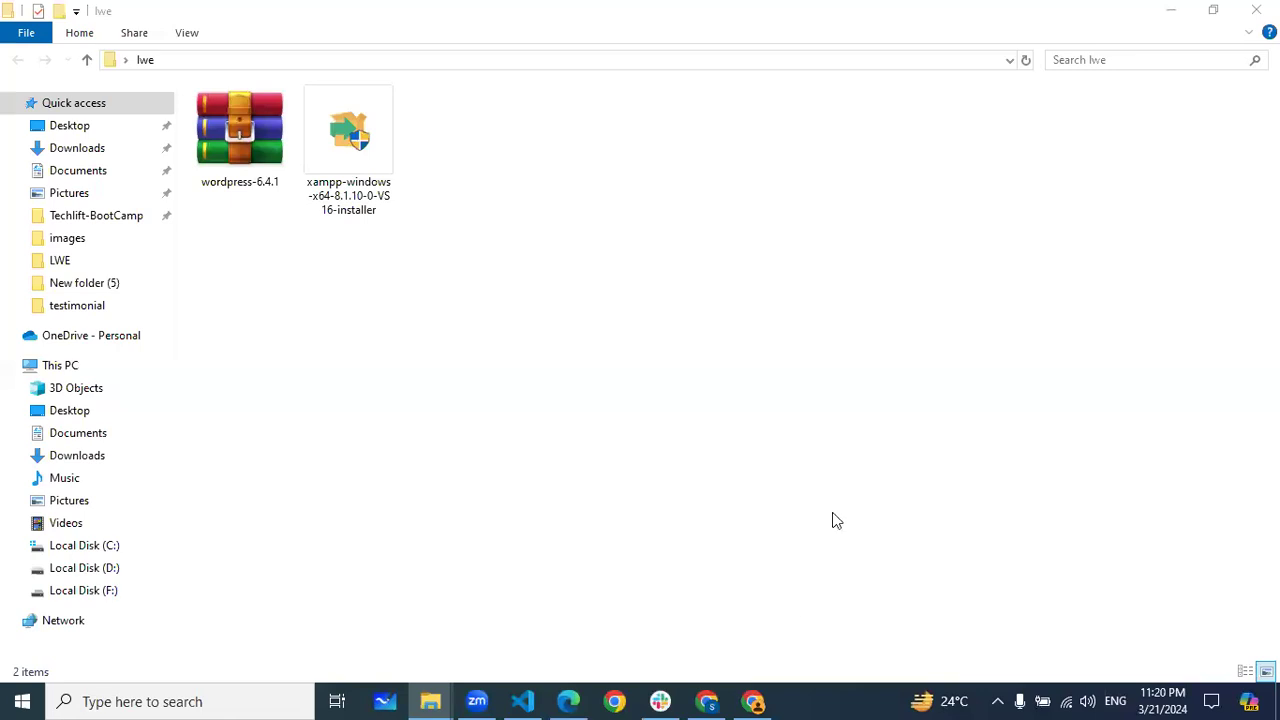
# Minimize the open windows, dismiss the UAC warning, restore the lwe folder and reposition the setup wizard
pyautogui.click(1166, 12)
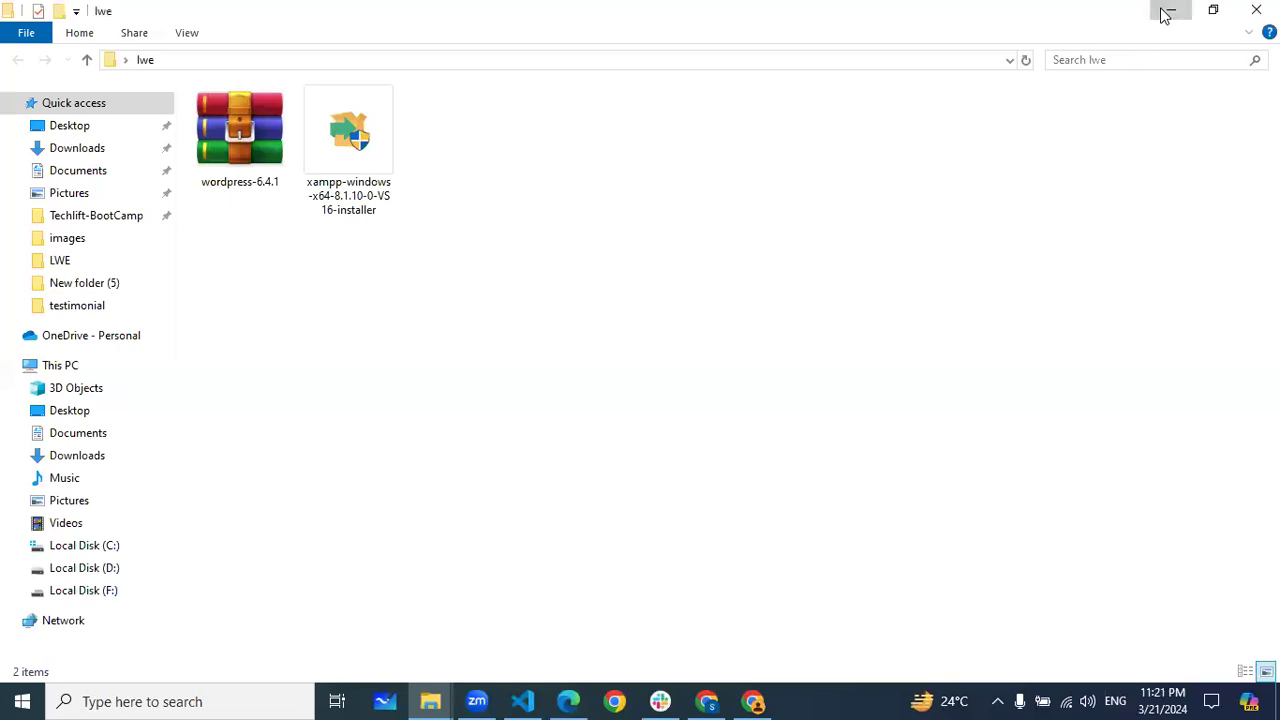
pyautogui.click(1170, 18)
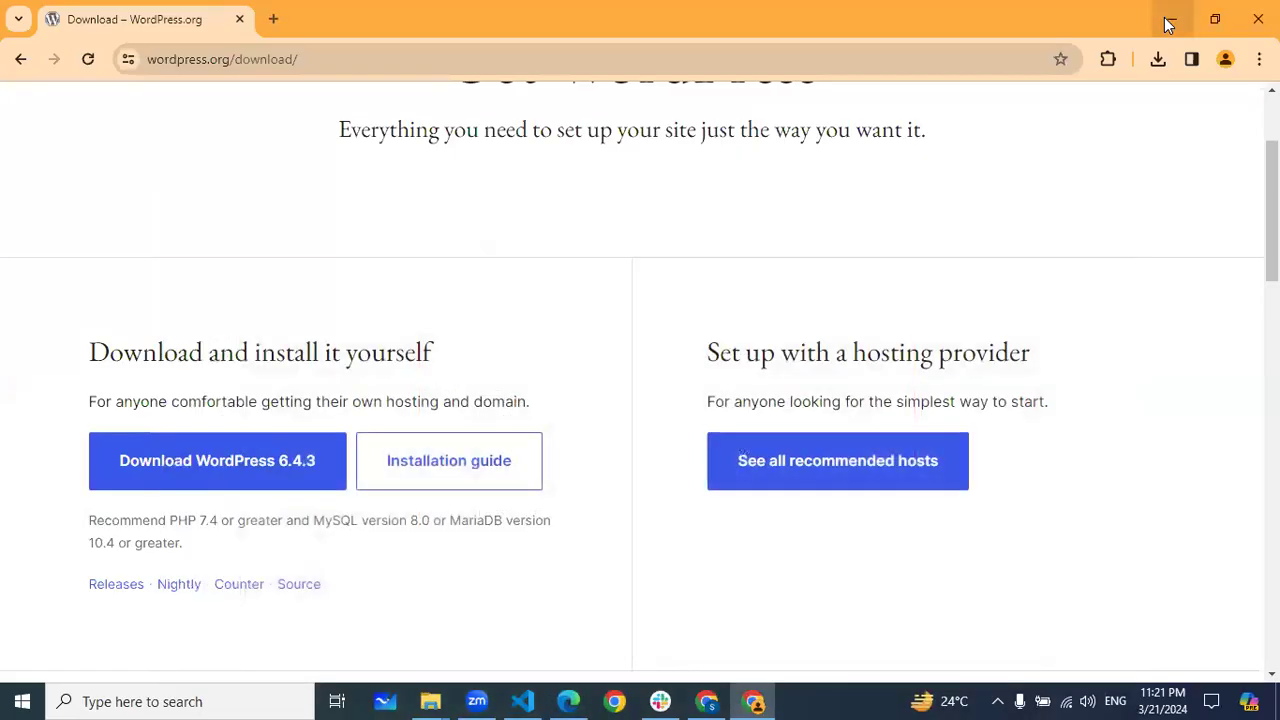
pyautogui.click(1166, 20)
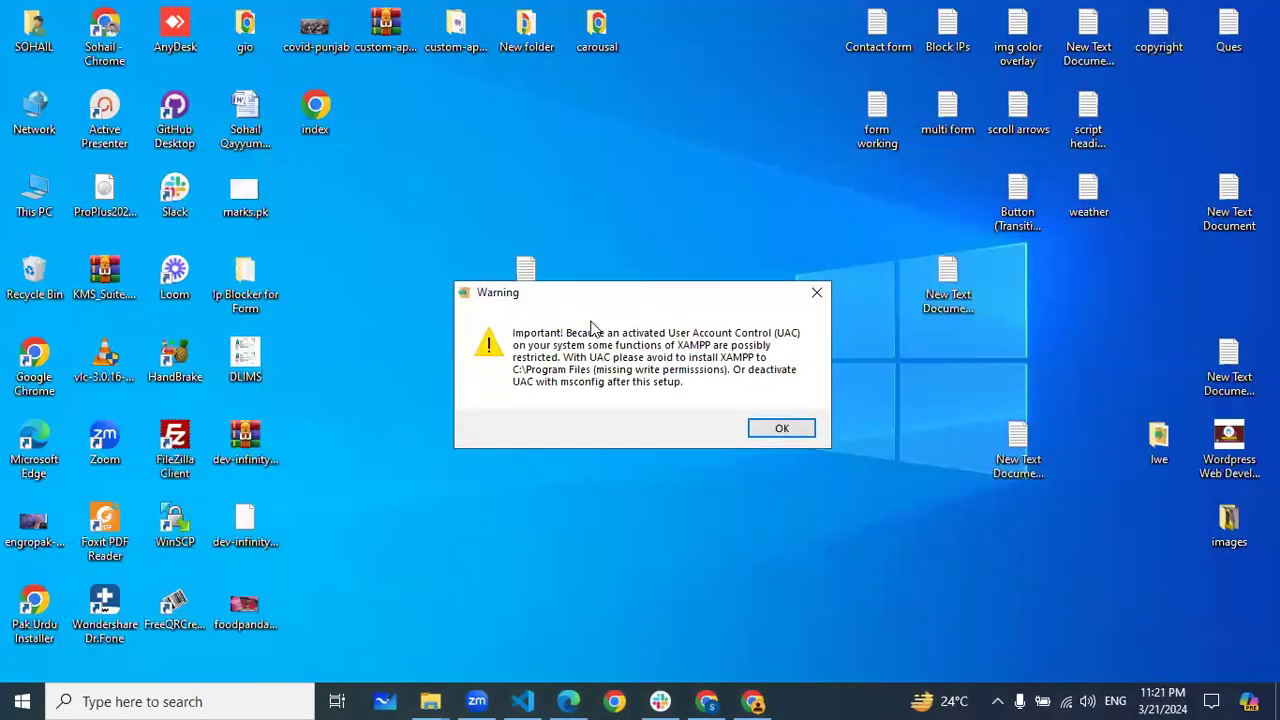
pyautogui.click(781, 429)
pyautogui.moveTo(432, 700)
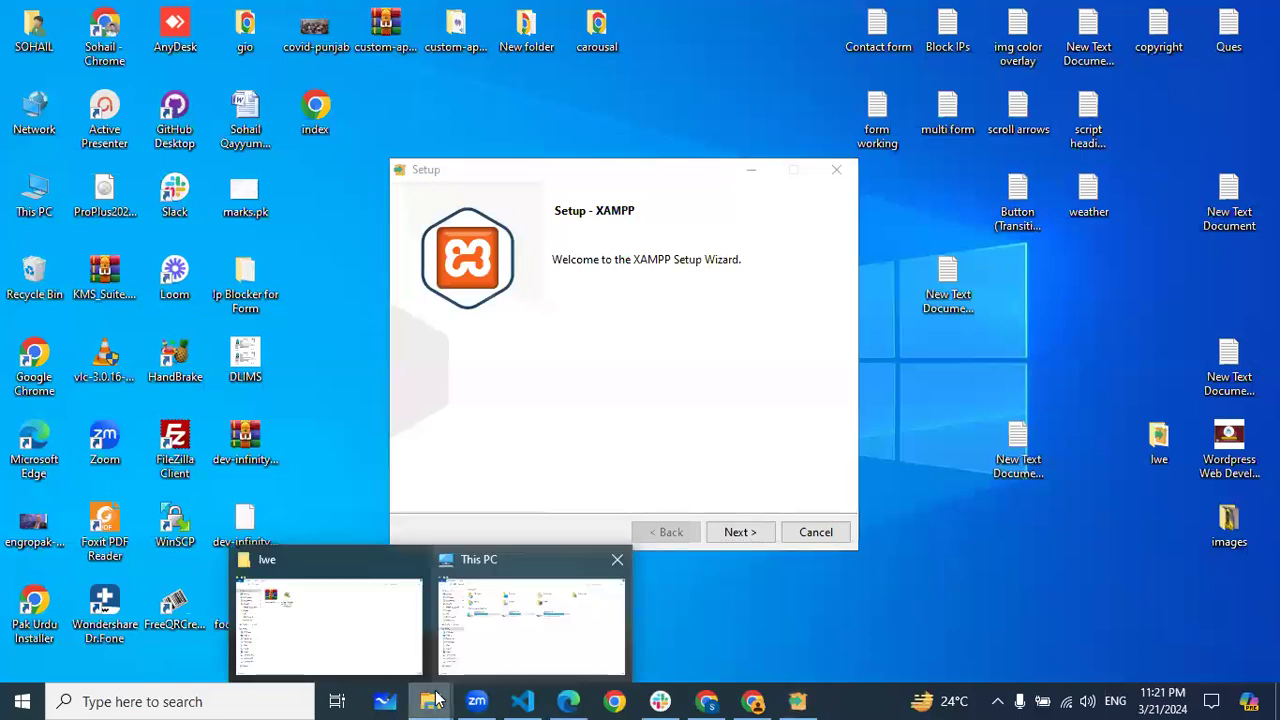
pyautogui.click(373, 637)
pyautogui.click(802, 691)
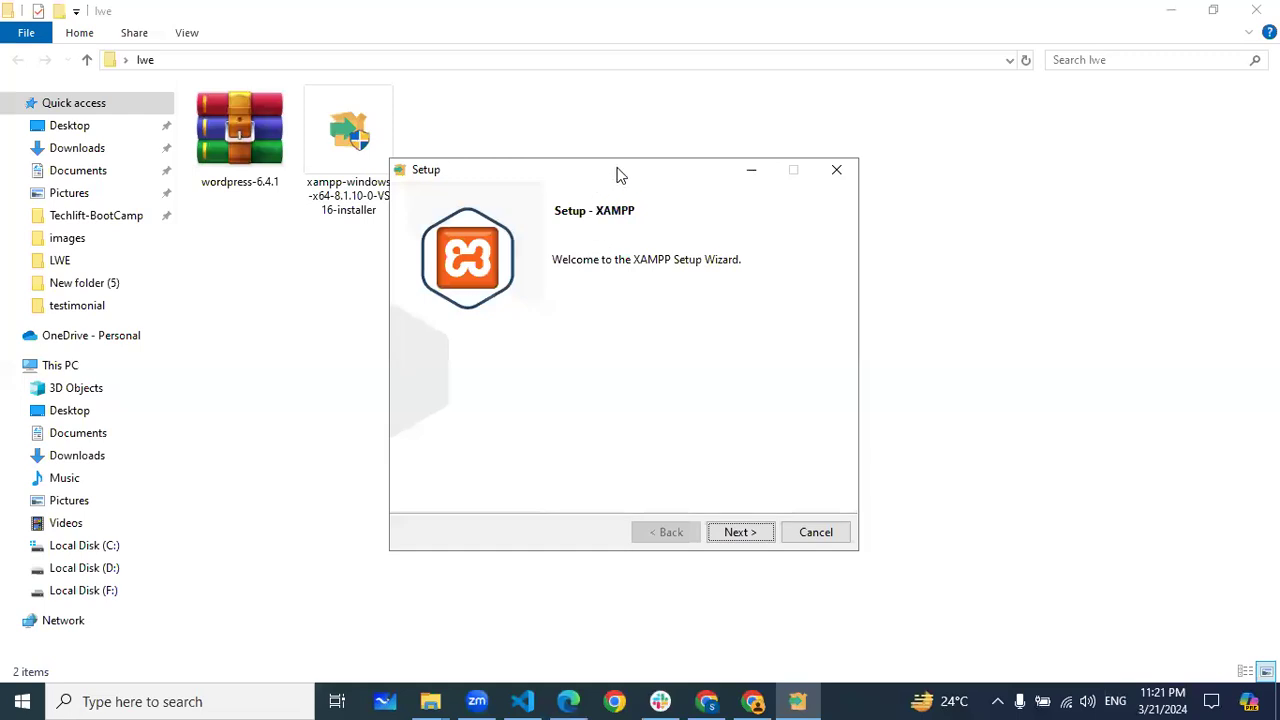
pyautogui.moveTo(618, 175); pyautogui.dragTo(758, 119)
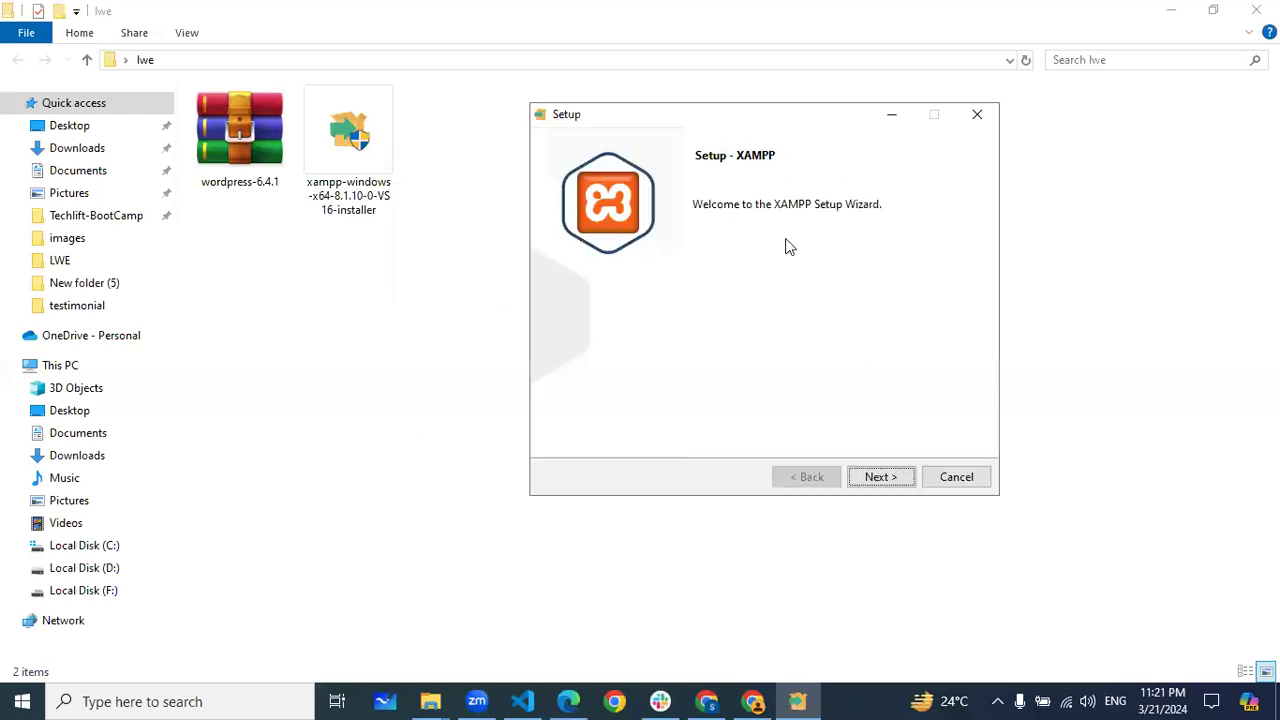
# Advance past Welcome, Components and the C:\xampp install folder, then cancel and confirm aborting setup
pyautogui.click(881, 480)
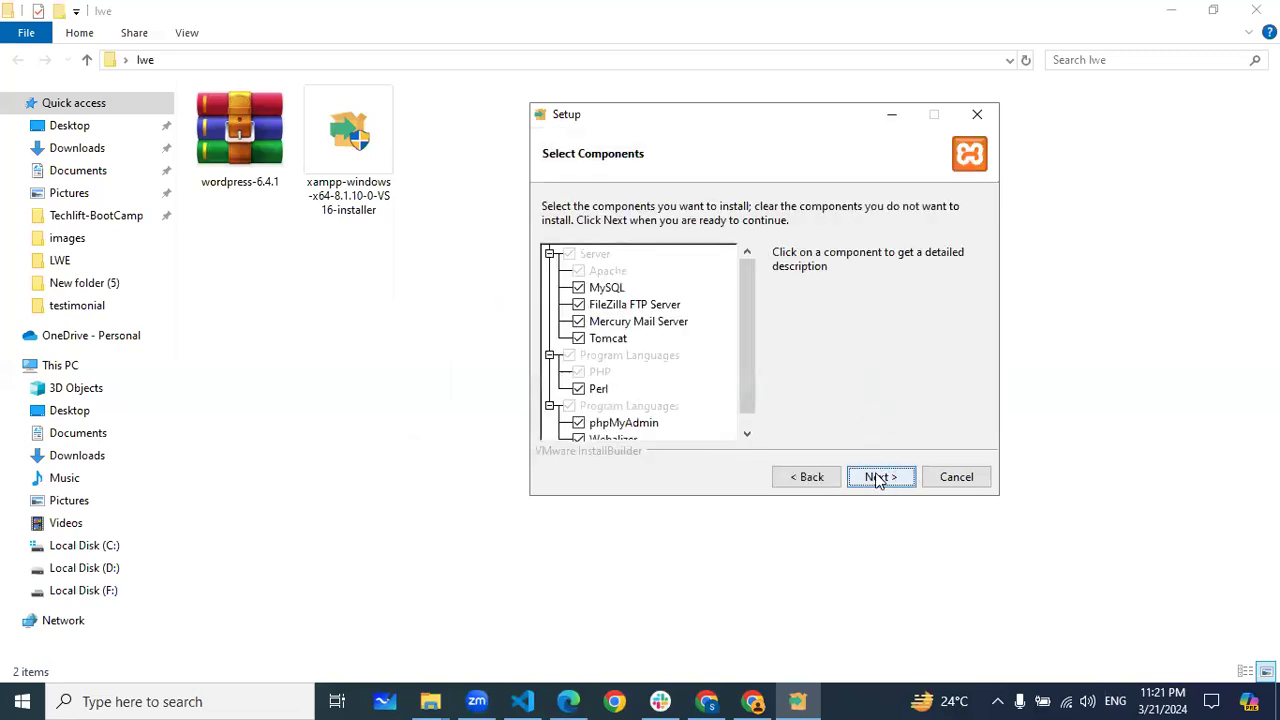
pyautogui.click(879, 479)
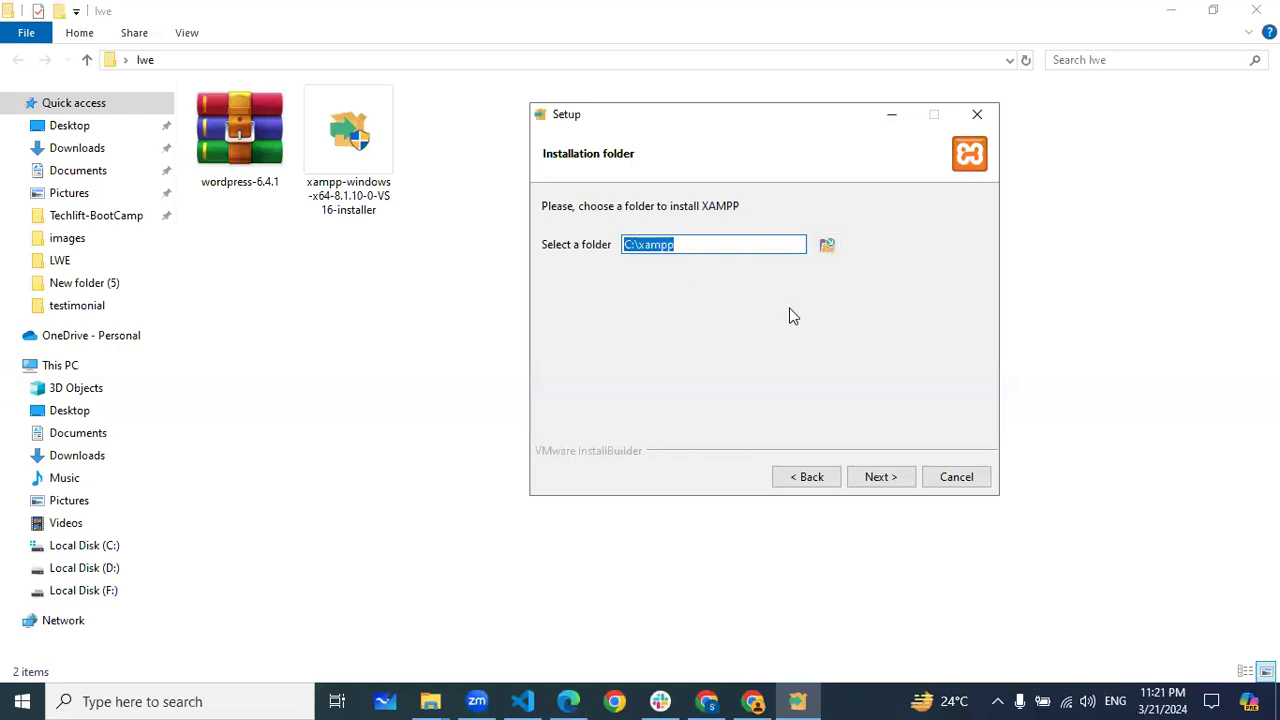
pyautogui.click(879, 478)
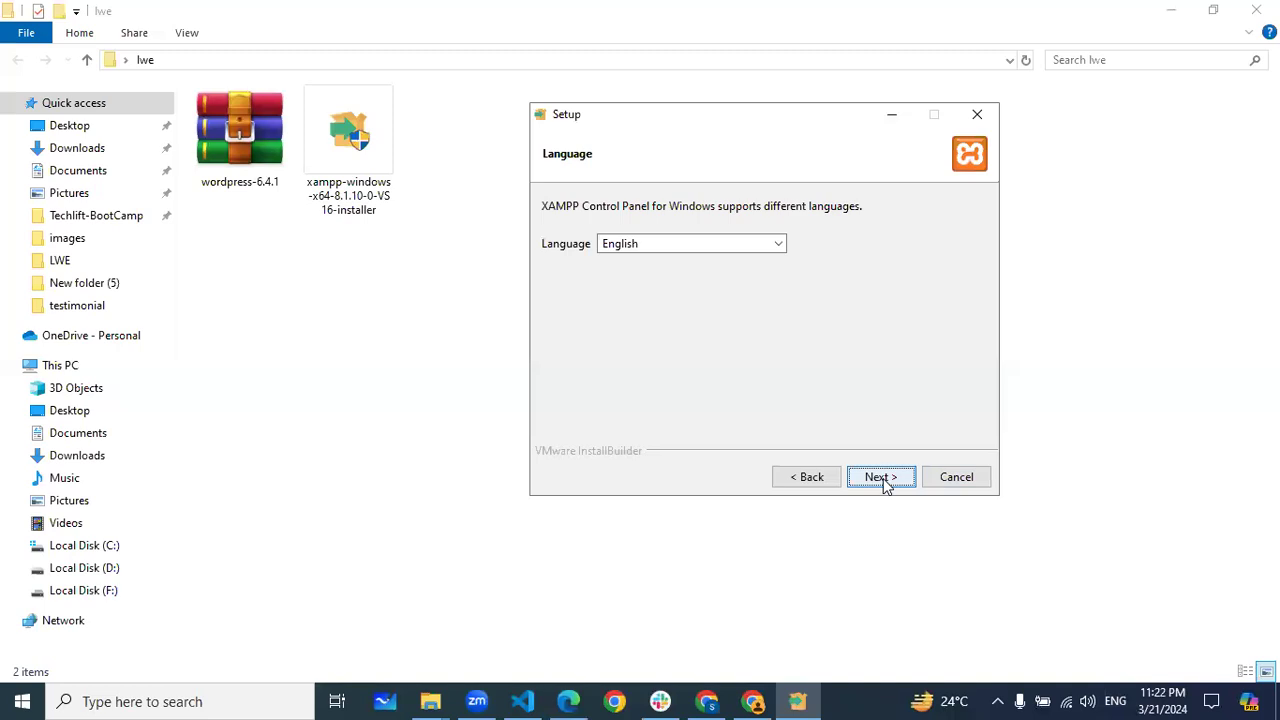
pyautogui.click(955, 478)
pyautogui.click(672, 415)
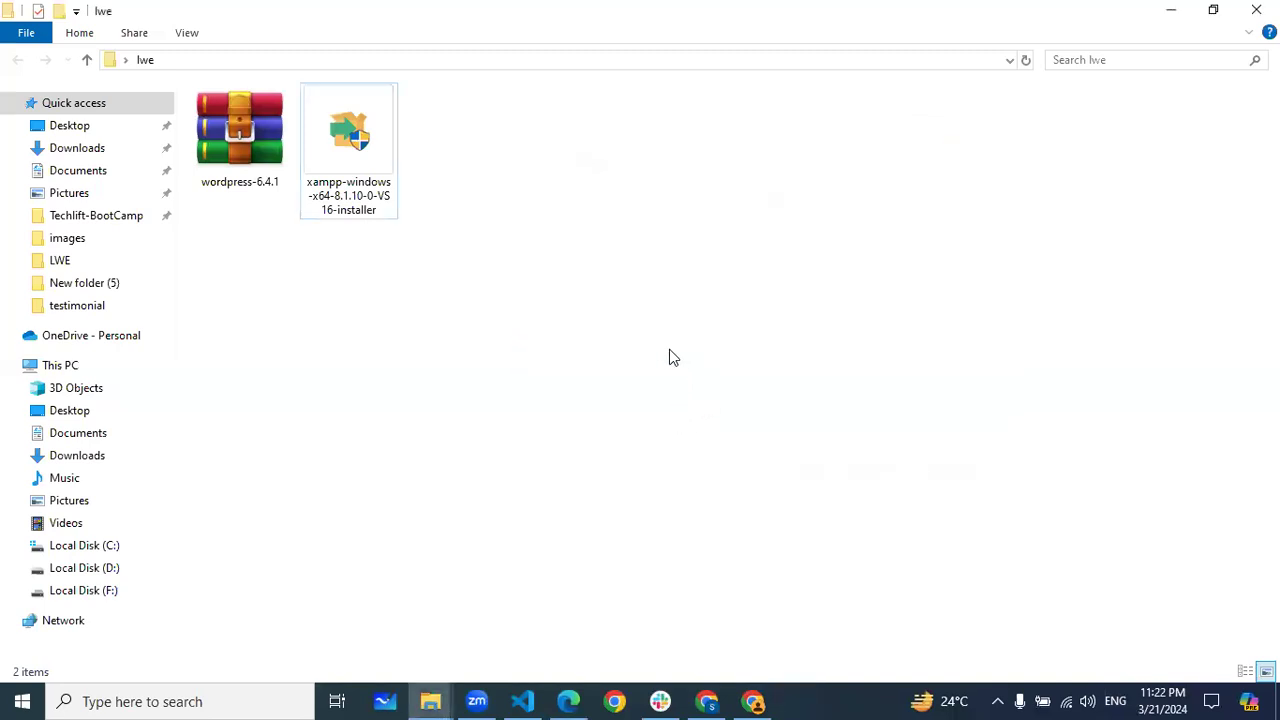
# Open the xampp1 folder on Local Disk (C:) via This PC
pyautogui.hotkey('alt', 'Tab')
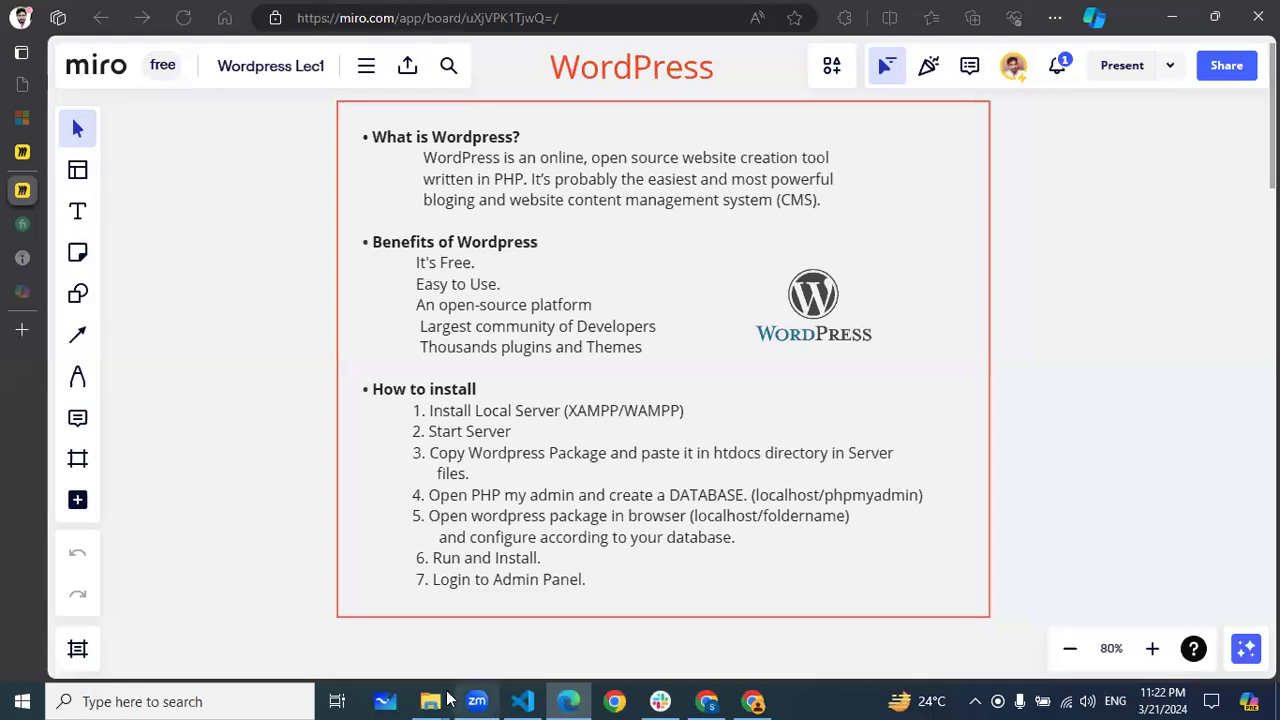
pyautogui.moveTo(433, 698)
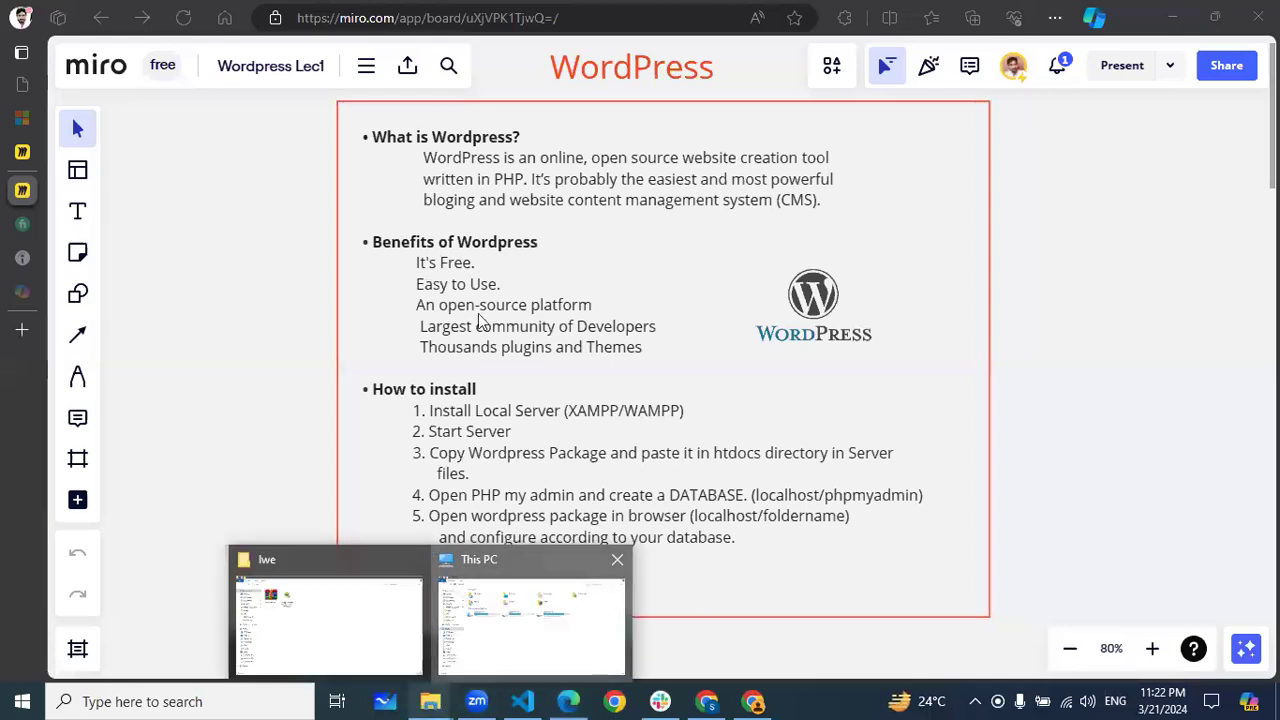
pyautogui.click(477, 646)
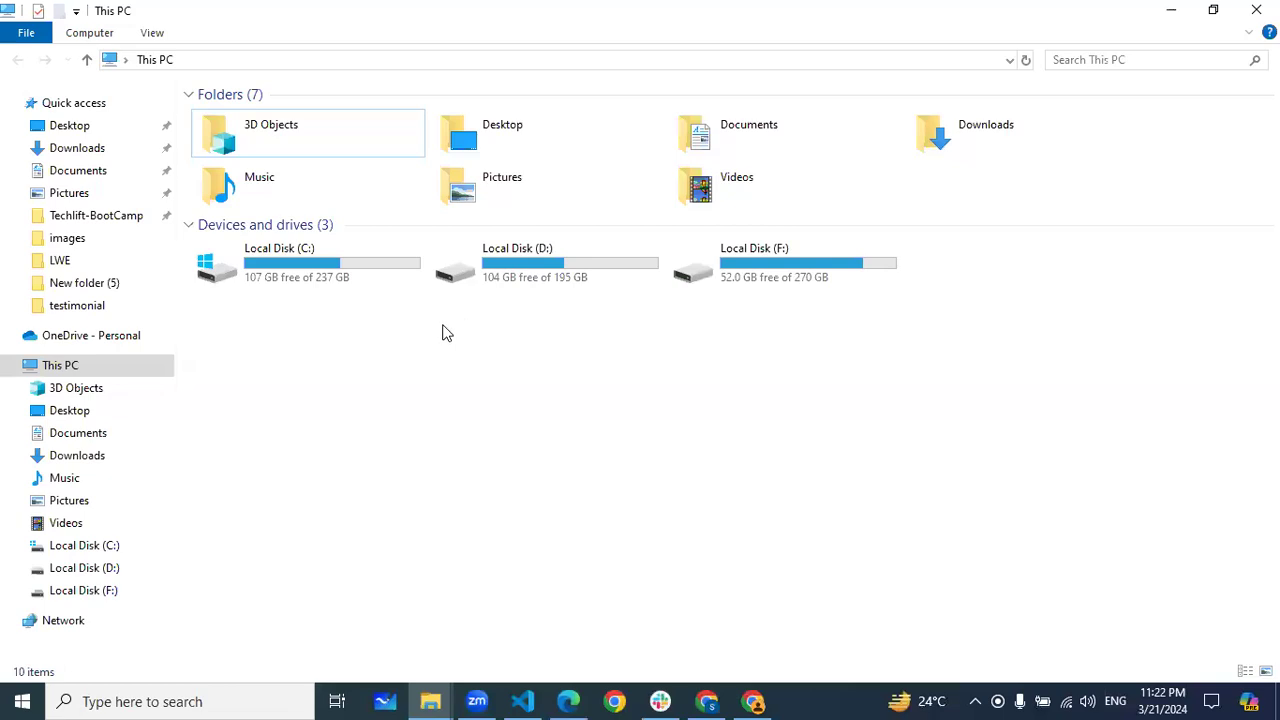
pyautogui.click(107, 548)
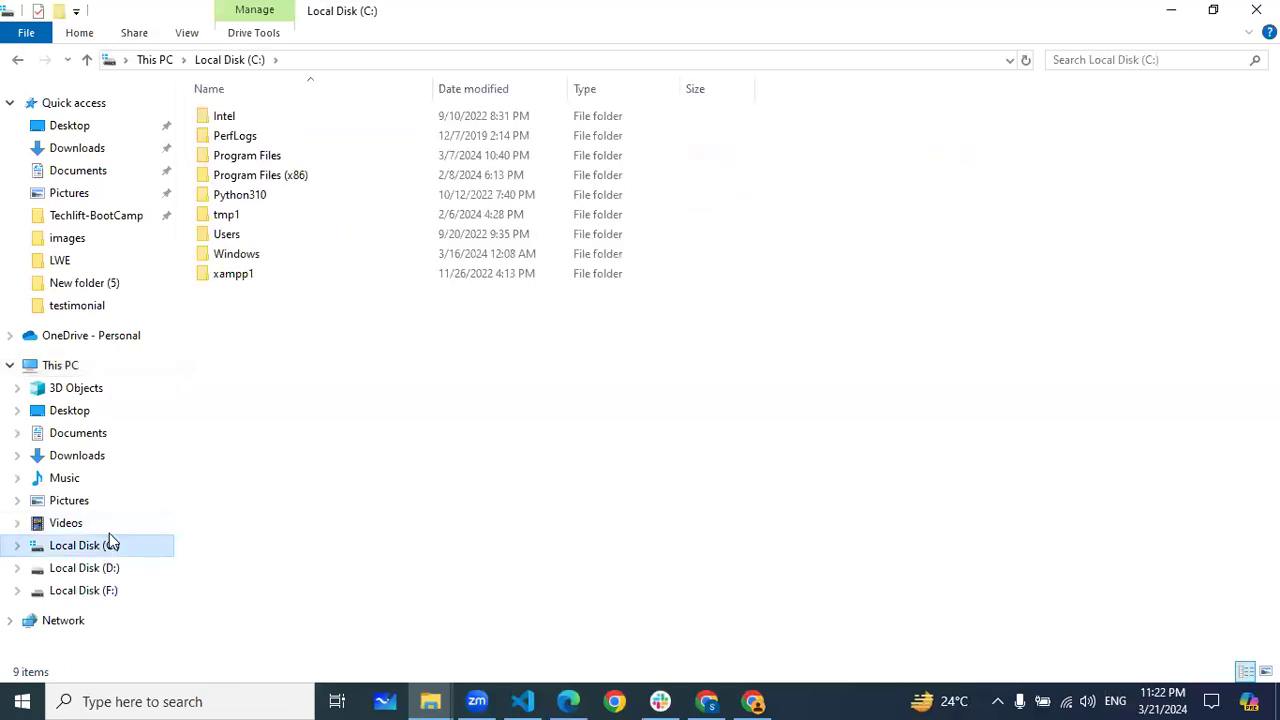
pyautogui.click(259, 272)
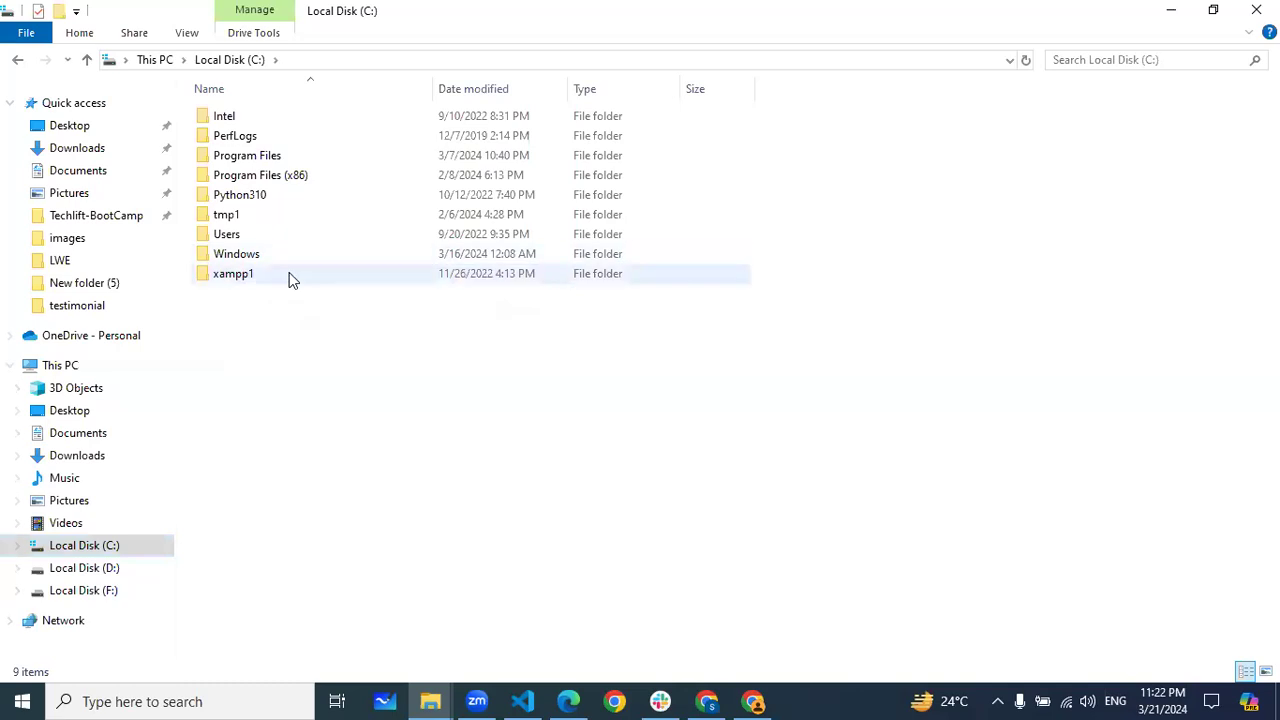
pyautogui.doubleClick(255, 276)
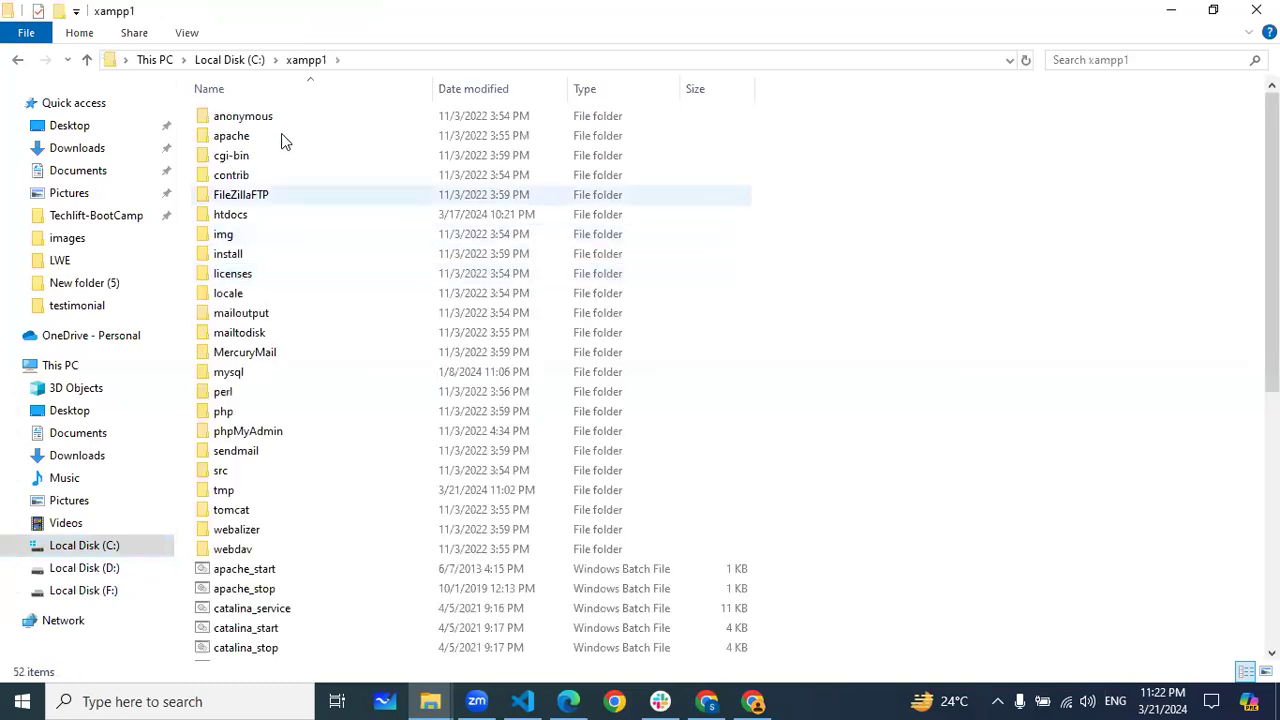
# Scroll through xampp1's contents, go back up to Local Disk (C:), and return to the Miro board
pyautogui.scroll(-3, 281, 140)
pyautogui.scroll(-5, 281, 140)
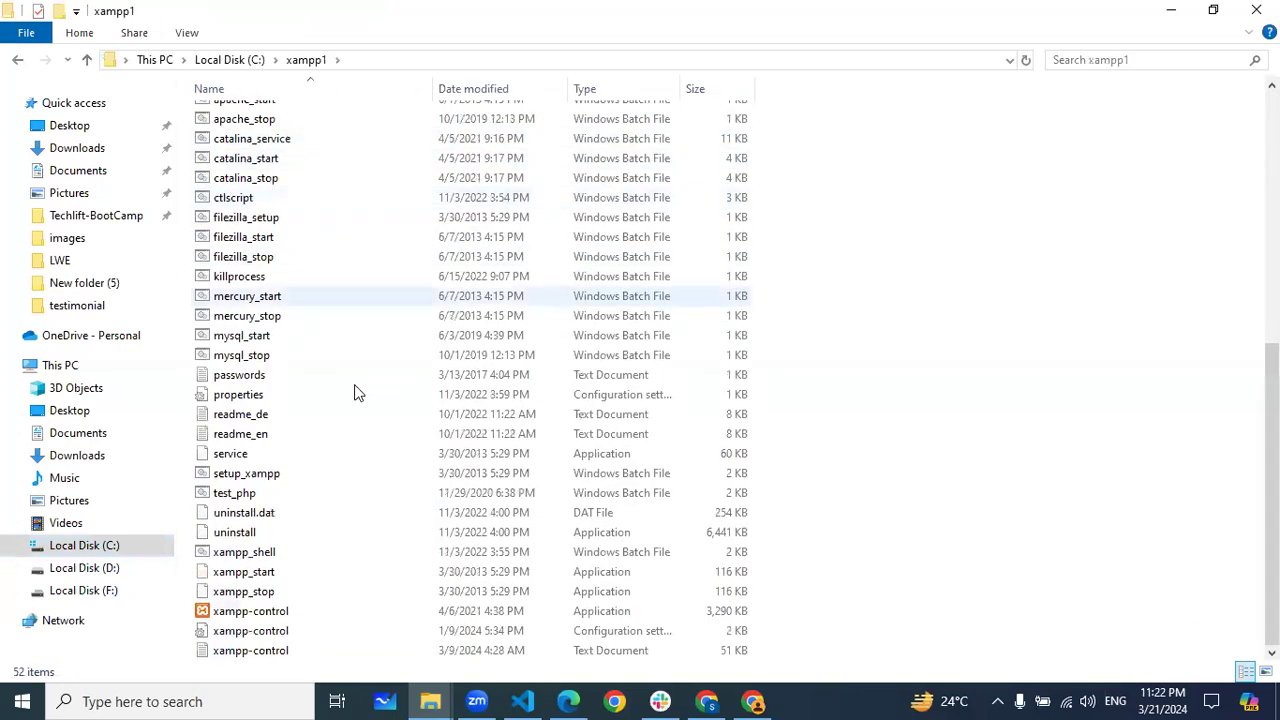
pyautogui.scroll(8, 354, 396)
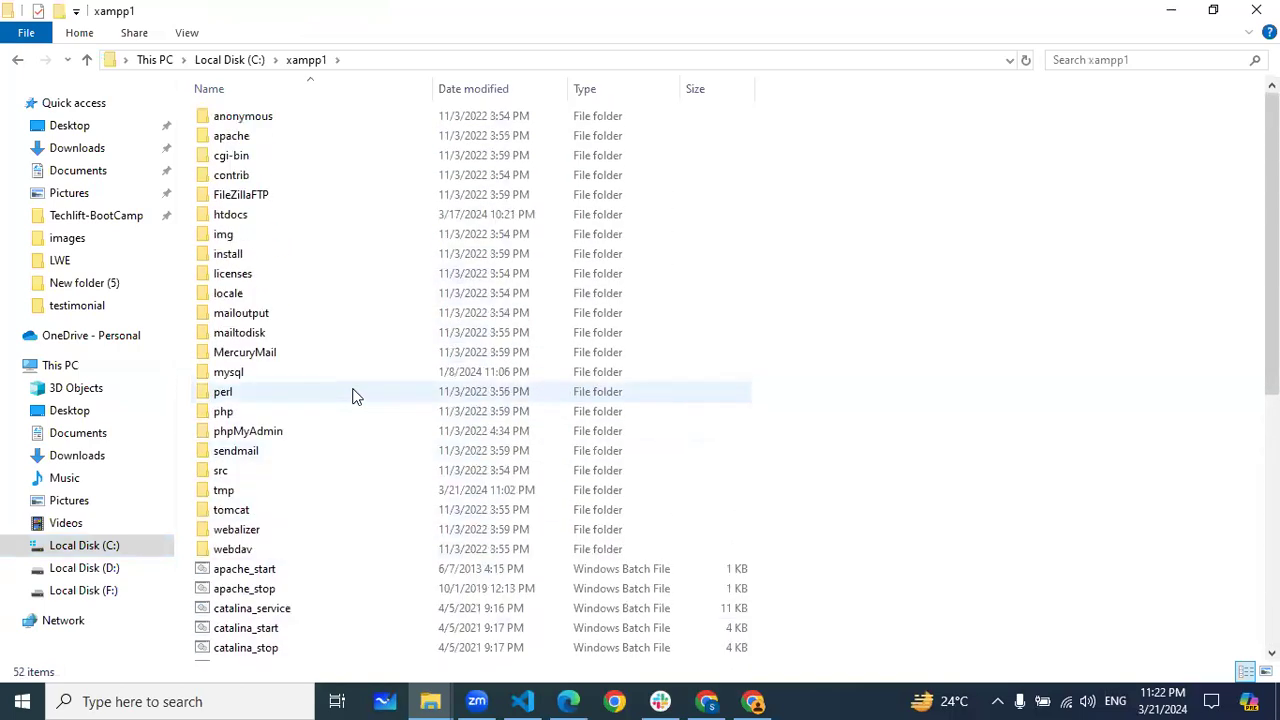
pyautogui.click(88, 60)
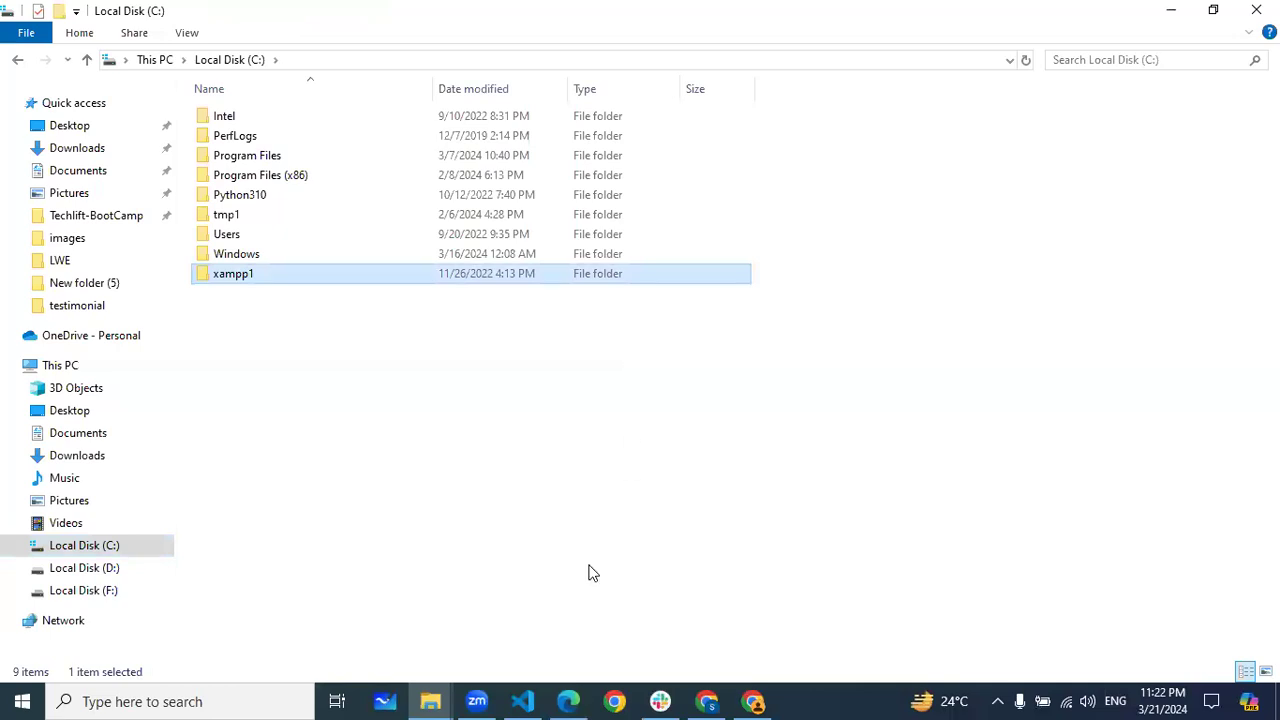
pyautogui.hotkey('alt', 'Tab')
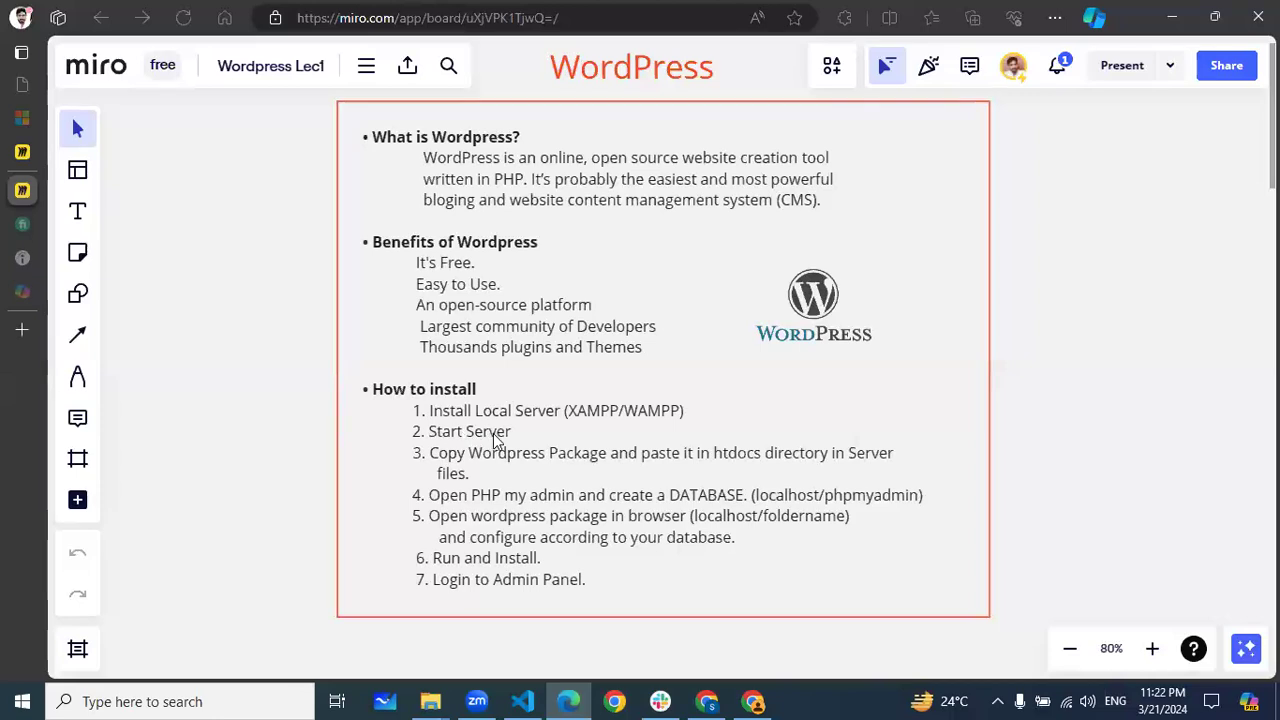
# Close the WordPress download tab, then search Windows for 'xam' to find XAMPP Control Panel
pyautogui.click(753, 701)
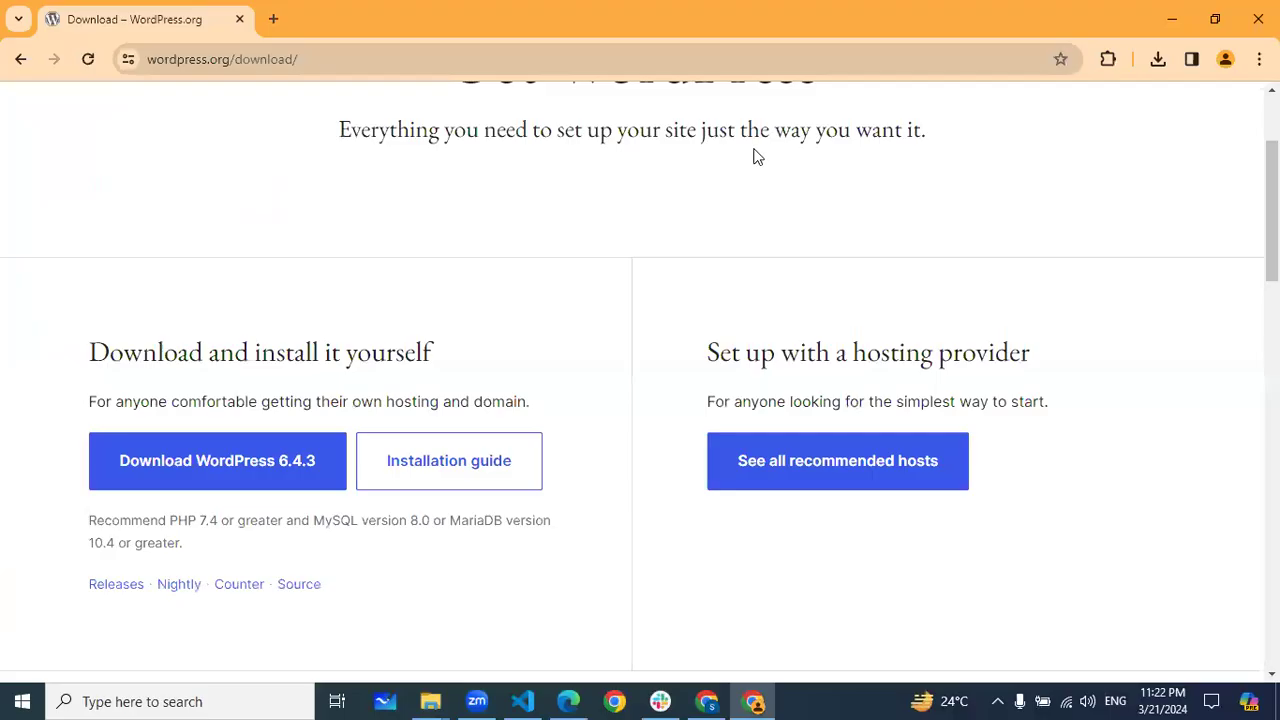
pyautogui.click(272, 19)
pyautogui.click(239, 19)
pyautogui.click(757, 701)
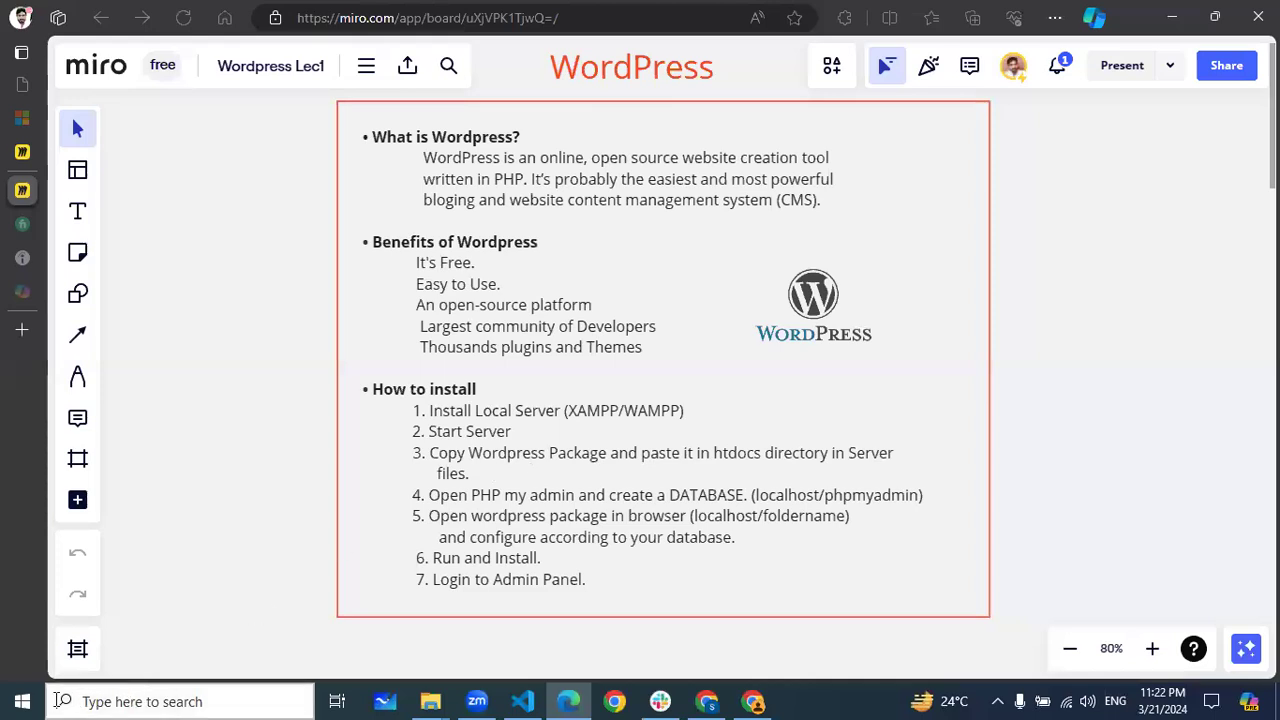
pyautogui.click(123, 701)
pyautogui.write('x')
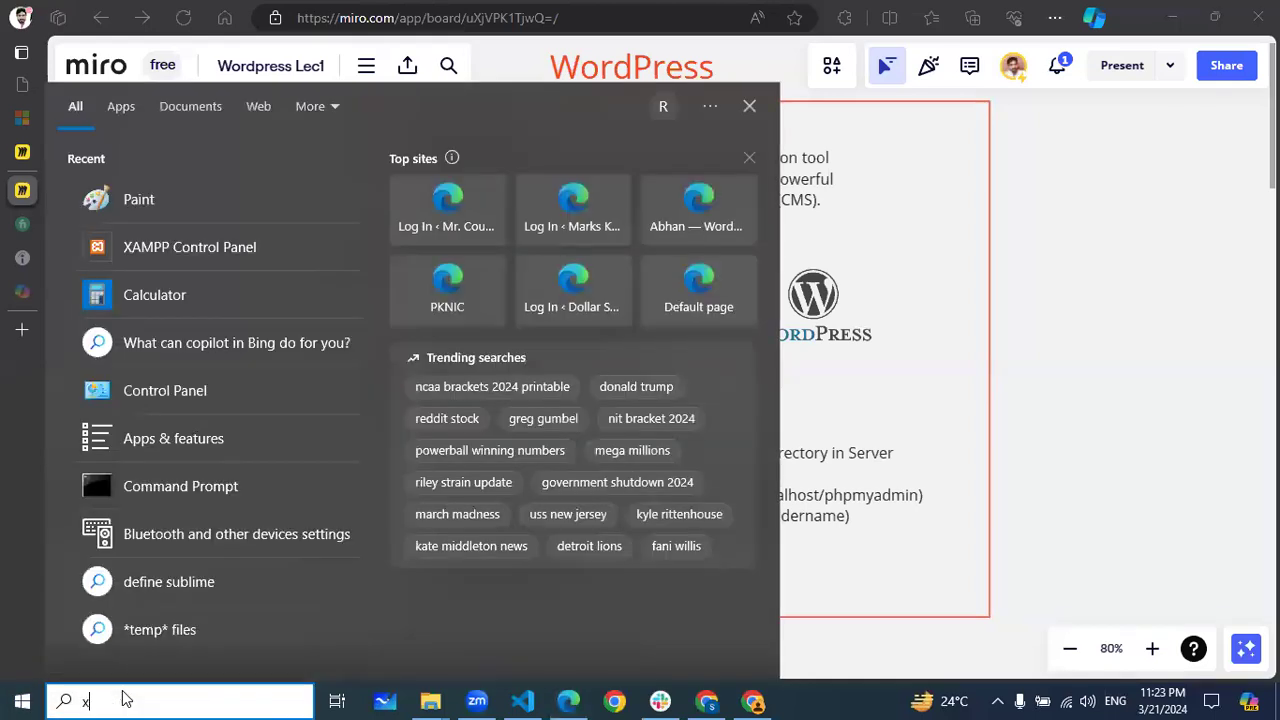
pyautogui.write('am')
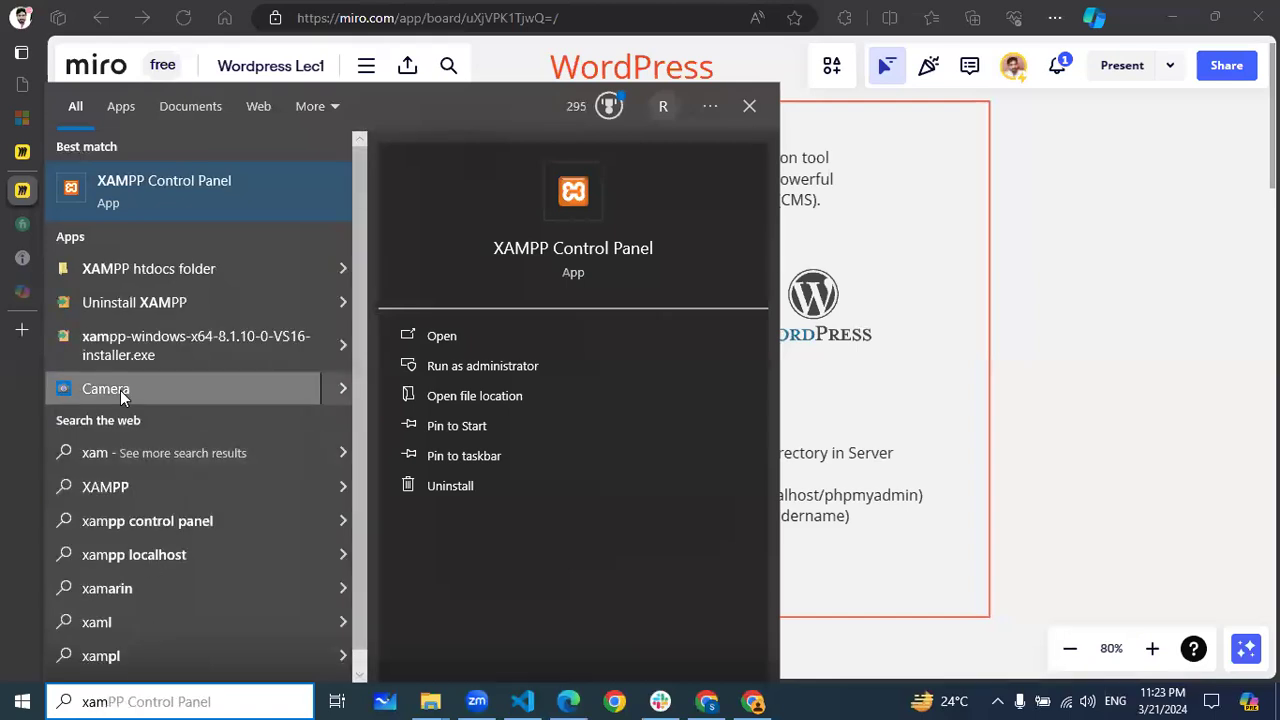
# Launch XAMPP Control Panel, note Apache on ports 80/443 and MySQL on 3306, then minimize it
pyautogui.click(152, 196)
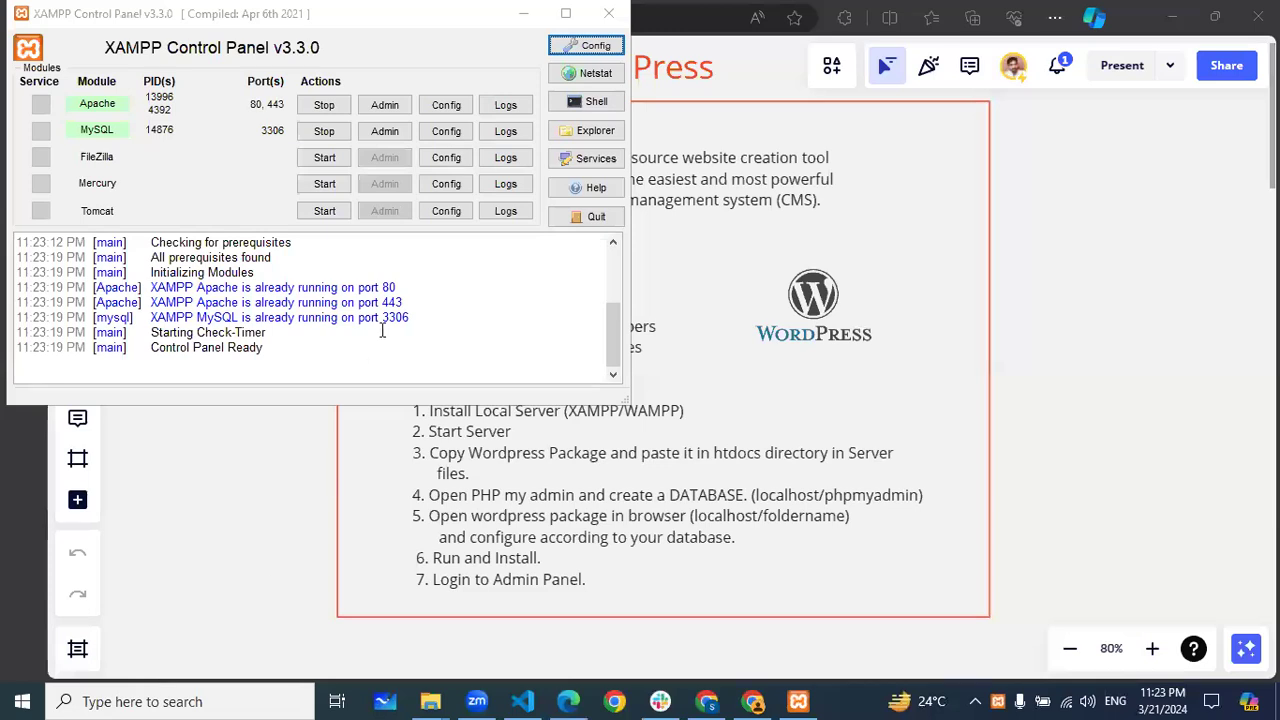
pyautogui.click(524, 17)
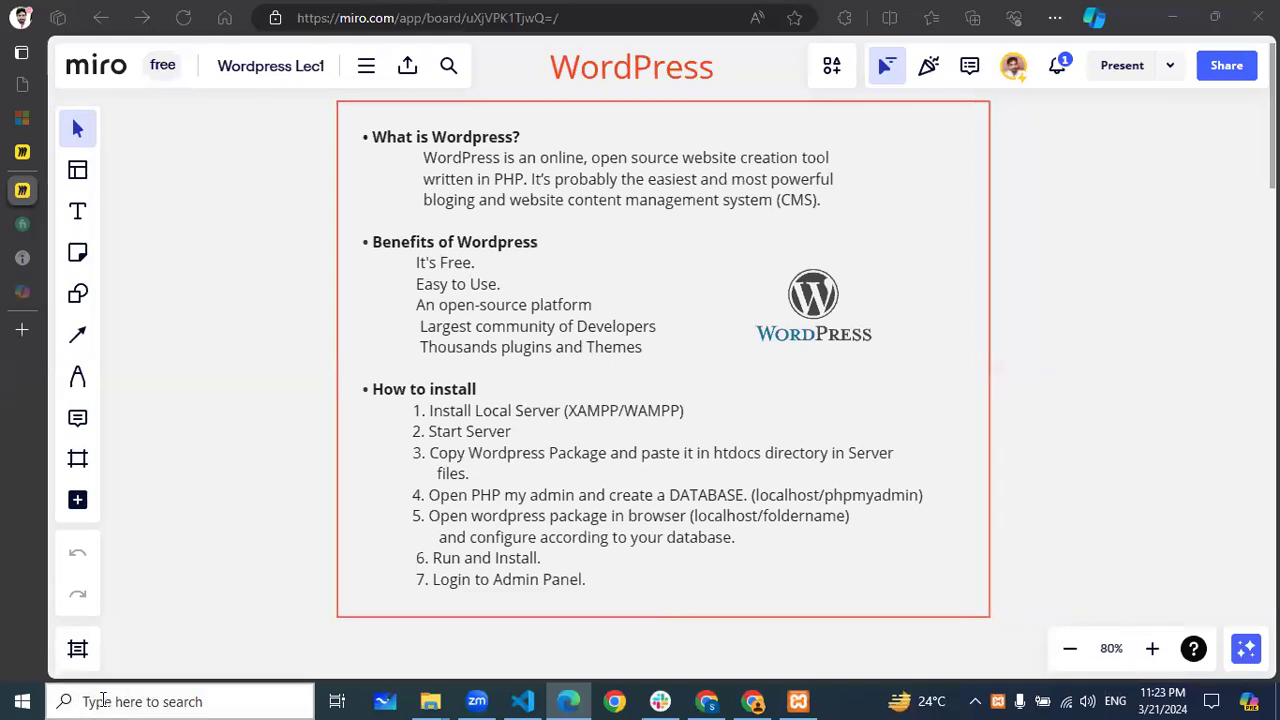
# Open and browse the xampp1 folder on Local Disk (C:), then go back up to This PC
pyautogui.moveTo(430, 701)
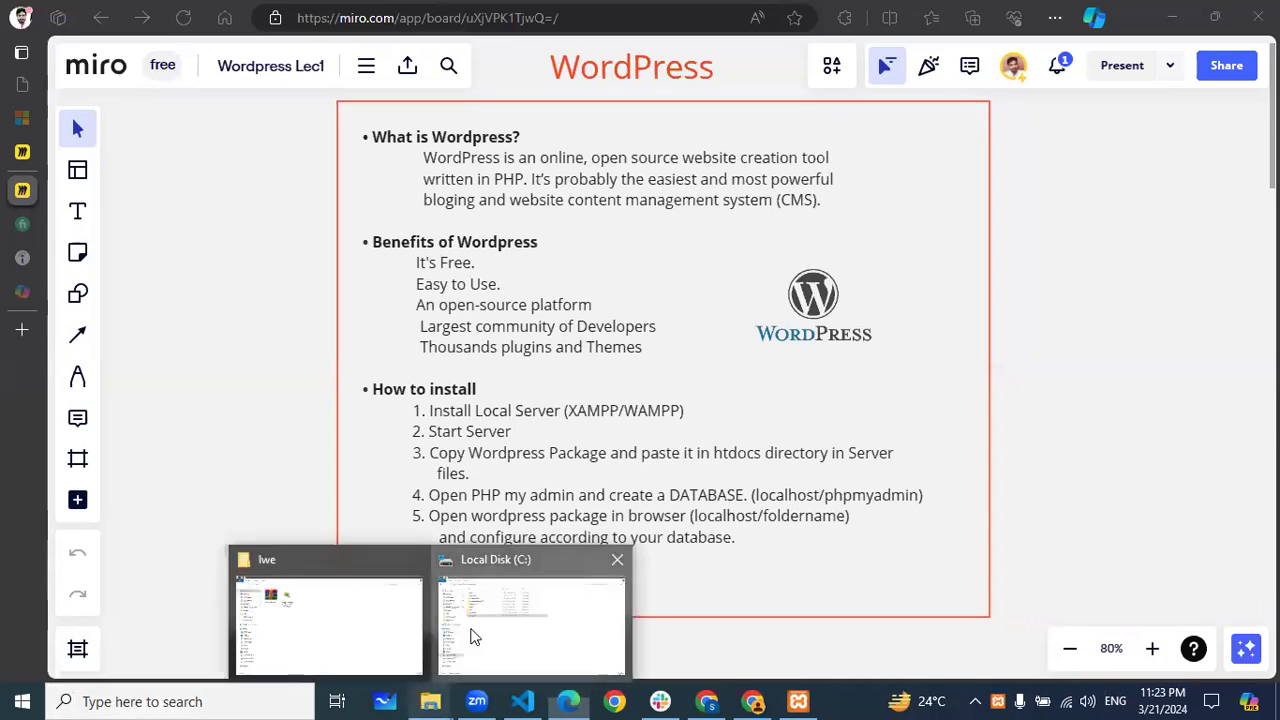
pyautogui.click(474, 637)
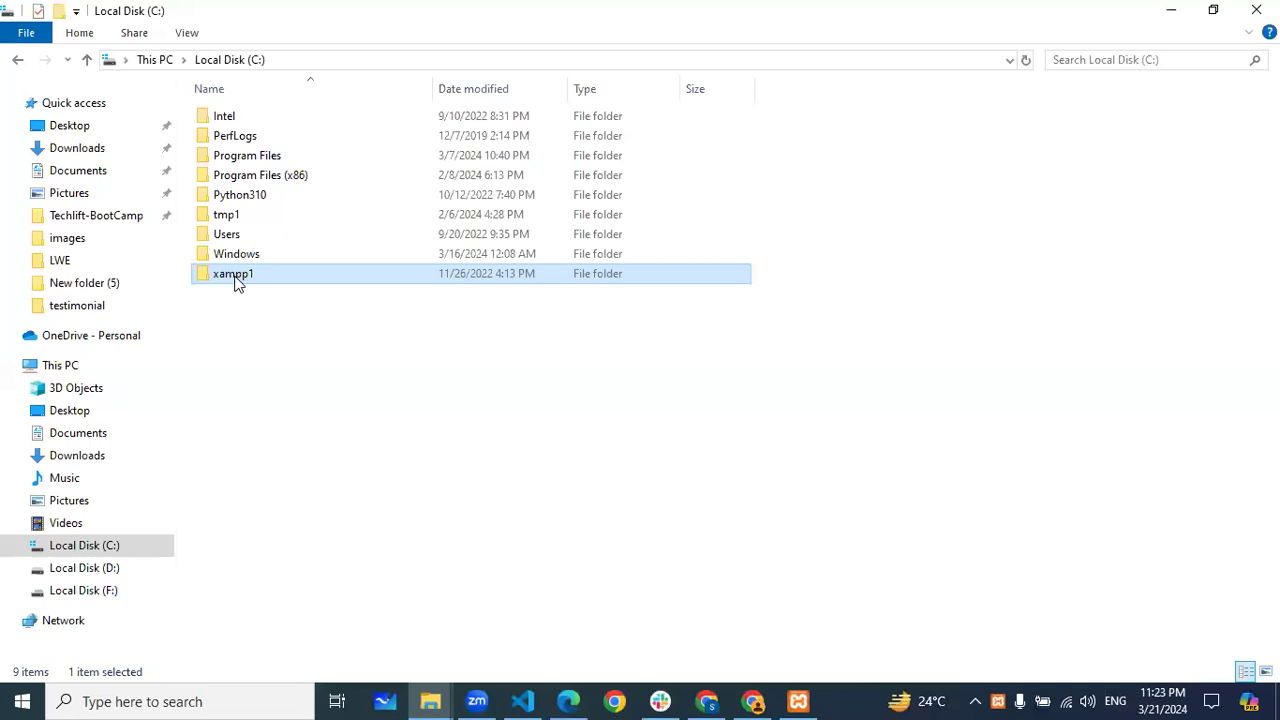
pyautogui.doubleClick(236, 275)
pyautogui.scroll(-8, 450, 303)
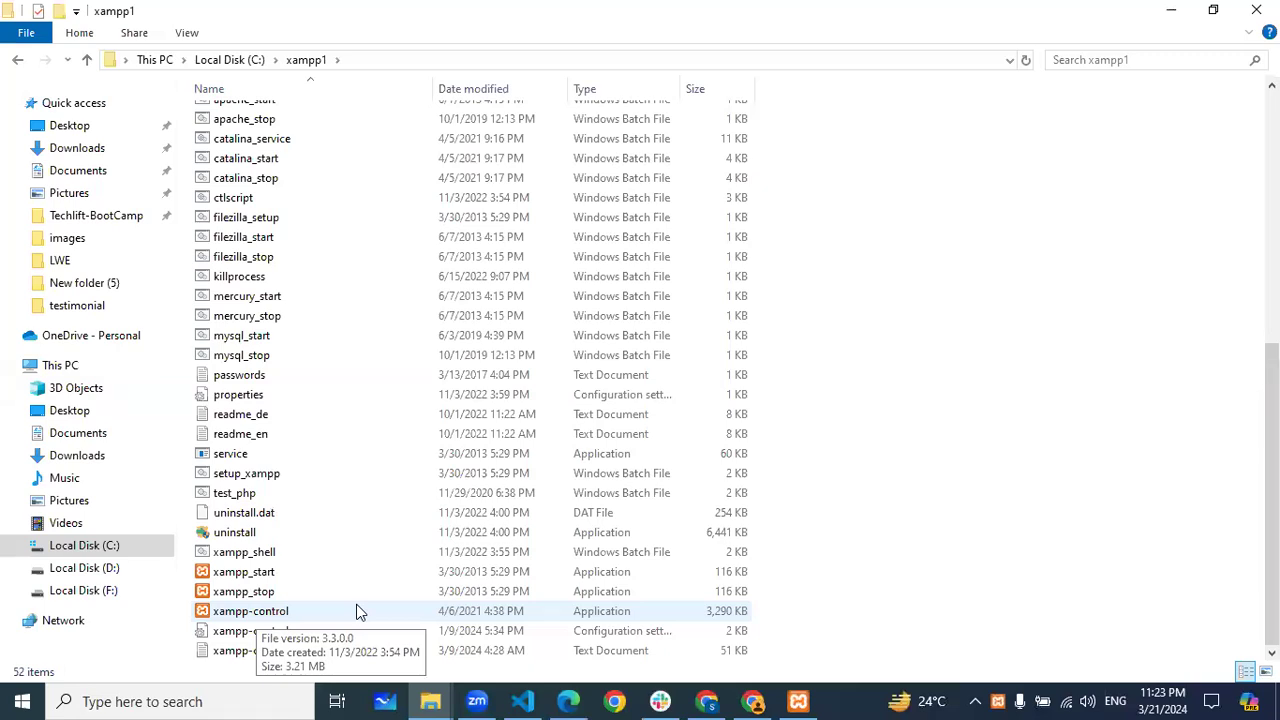
pyautogui.click(86, 62)
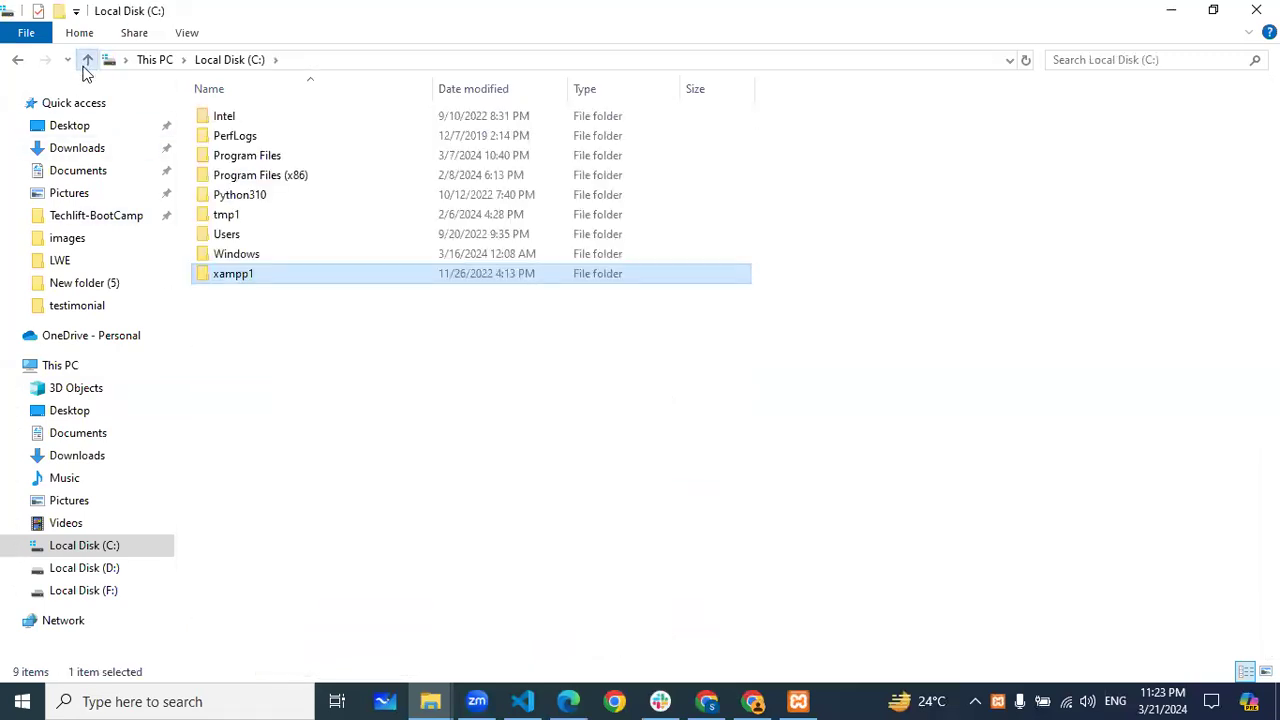
pyautogui.click(86, 62)
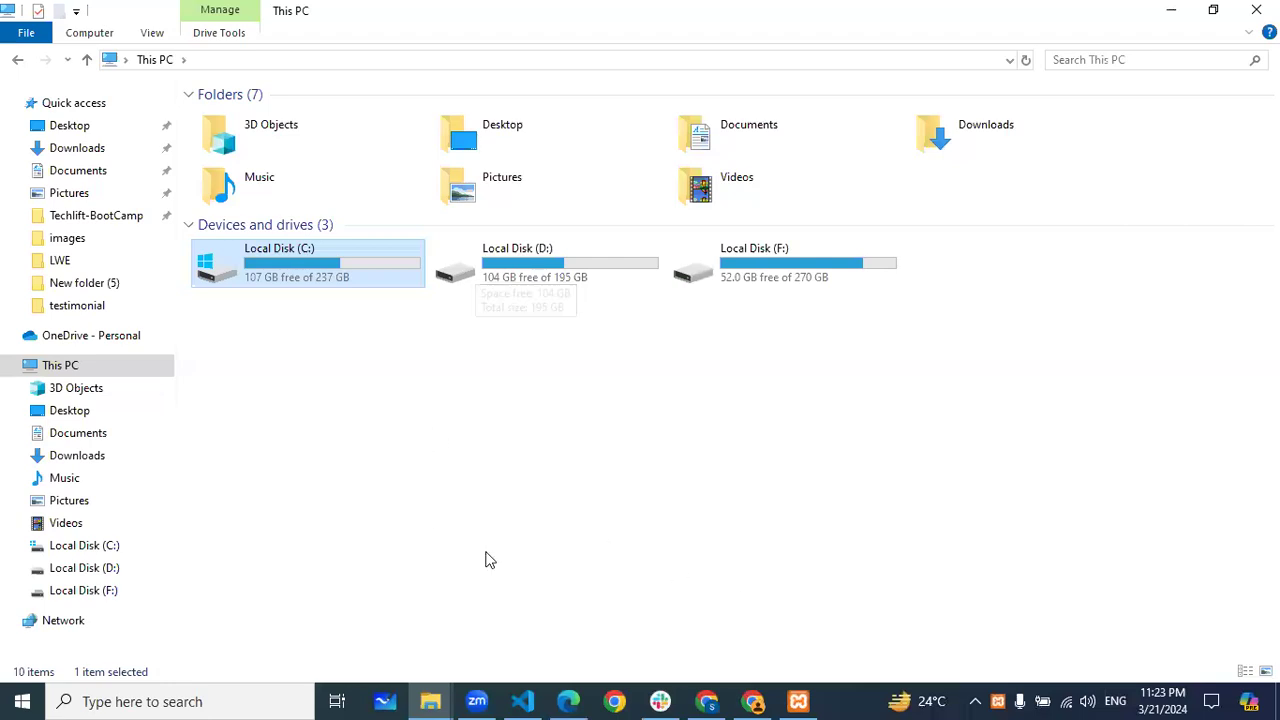
# Stop Apache and MySQL in XAMPP Control Panel, start both again, then minimize the panel
pyautogui.click(797, 700)
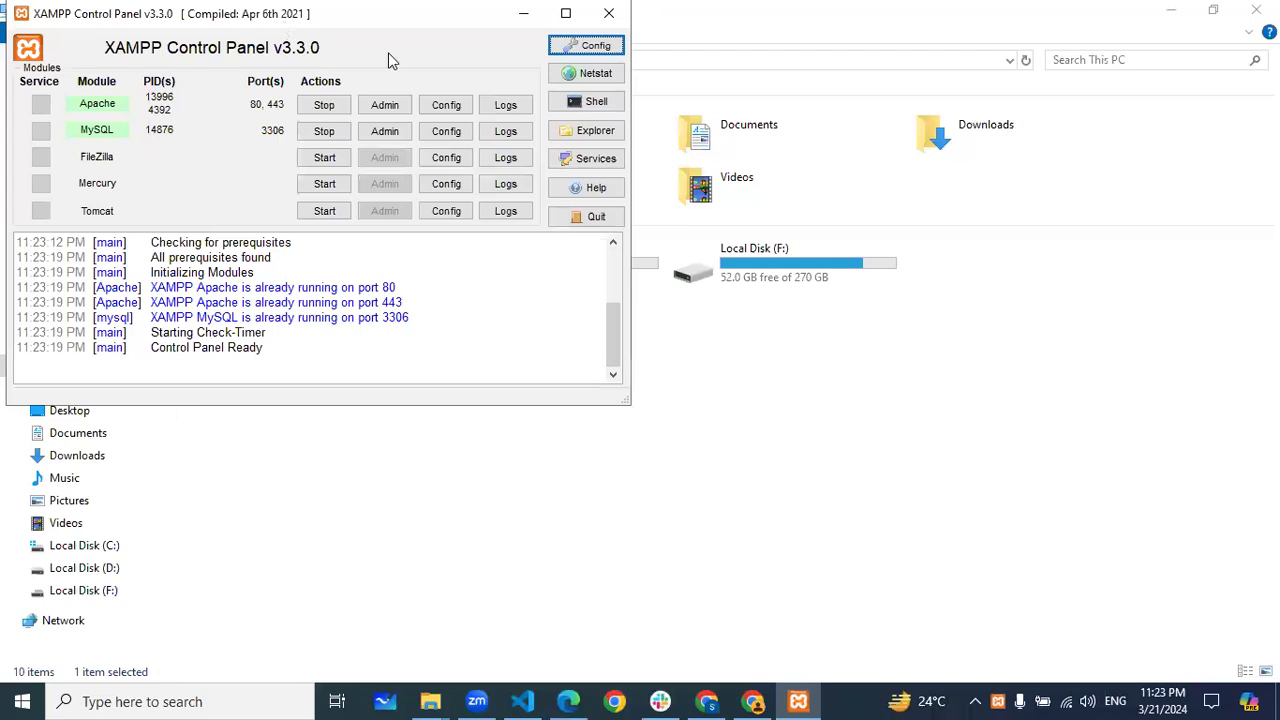
pyautogui.moveTo(212, 9); pyautogui.dragTo(390, 61)
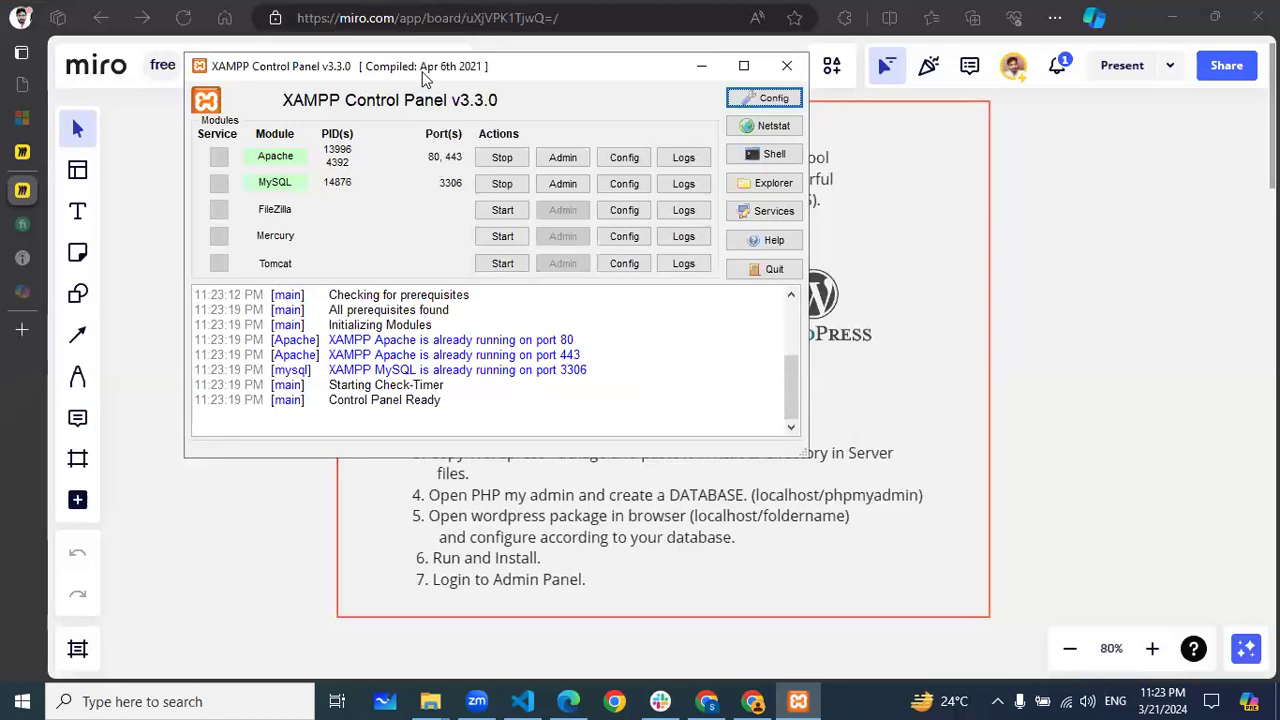
pyautogui.moveTo(422, 78); pyautogui.dragTo(491, 146)
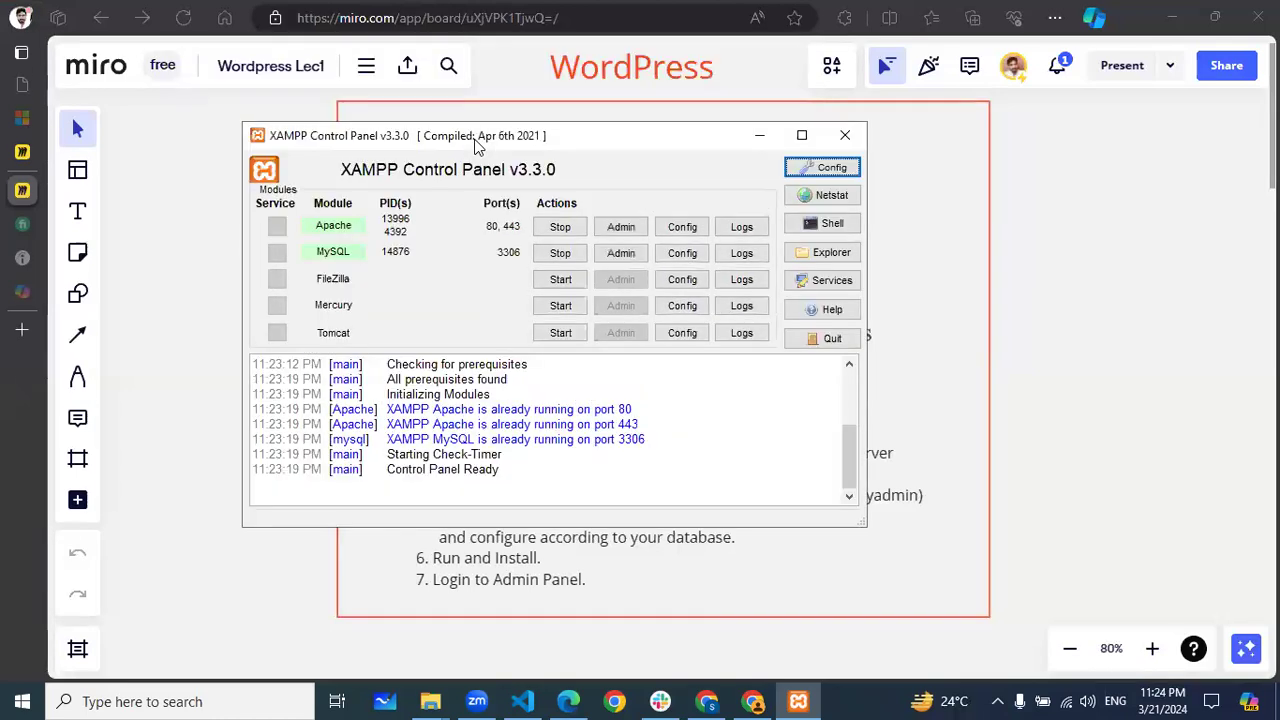
pyautogui.click(560, 227)
pyautogui.click(563, 253)
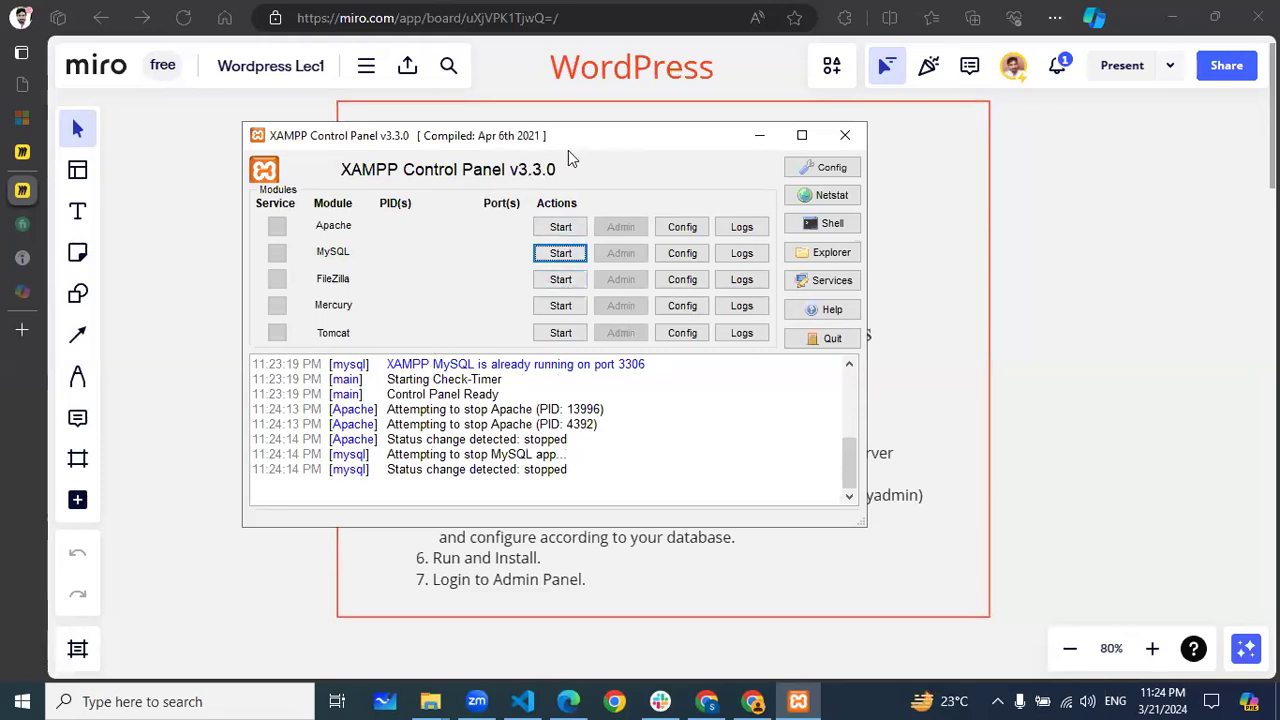
pyautogui.click(561, 227)
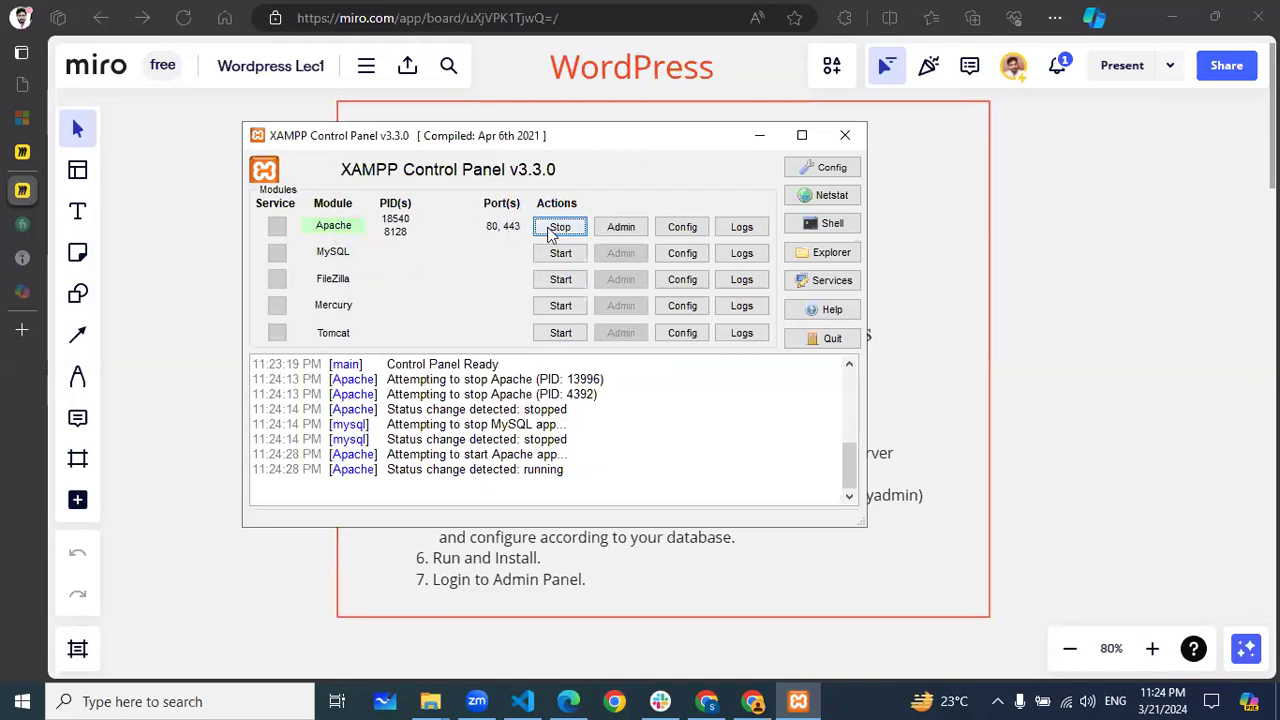
pyautogui.click(558, 253)
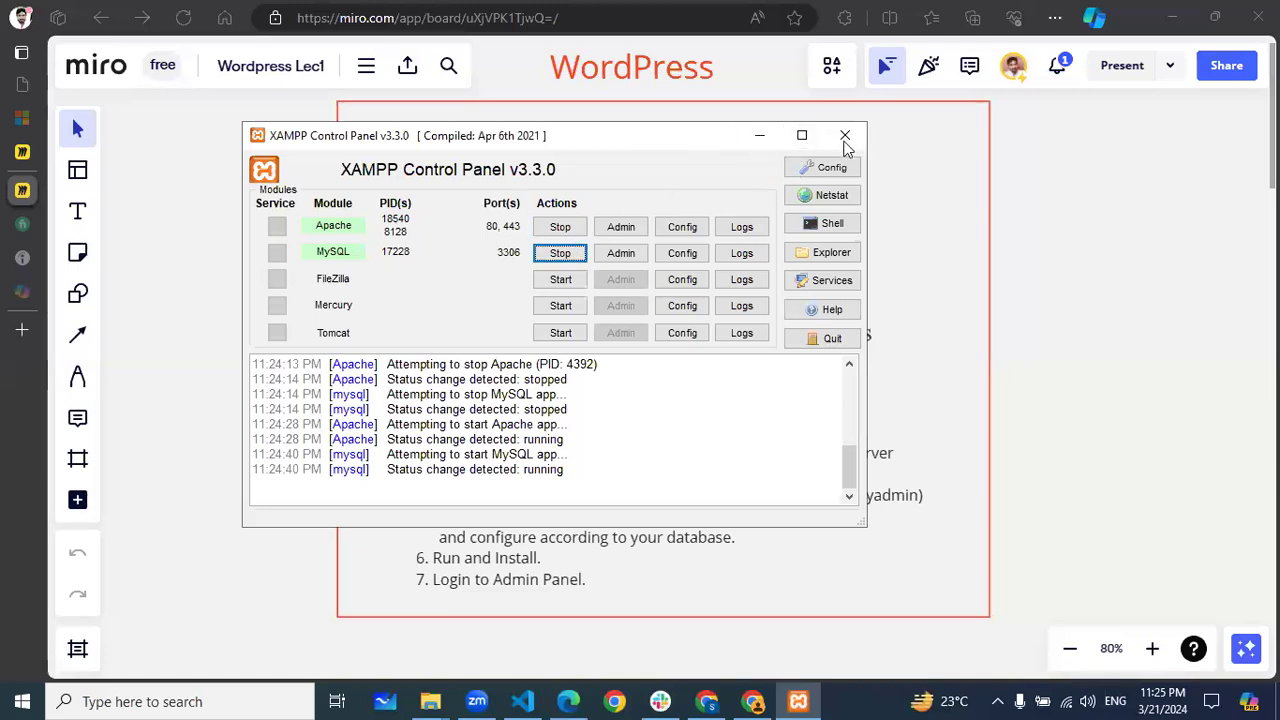
pyautogui.click(759, 135)
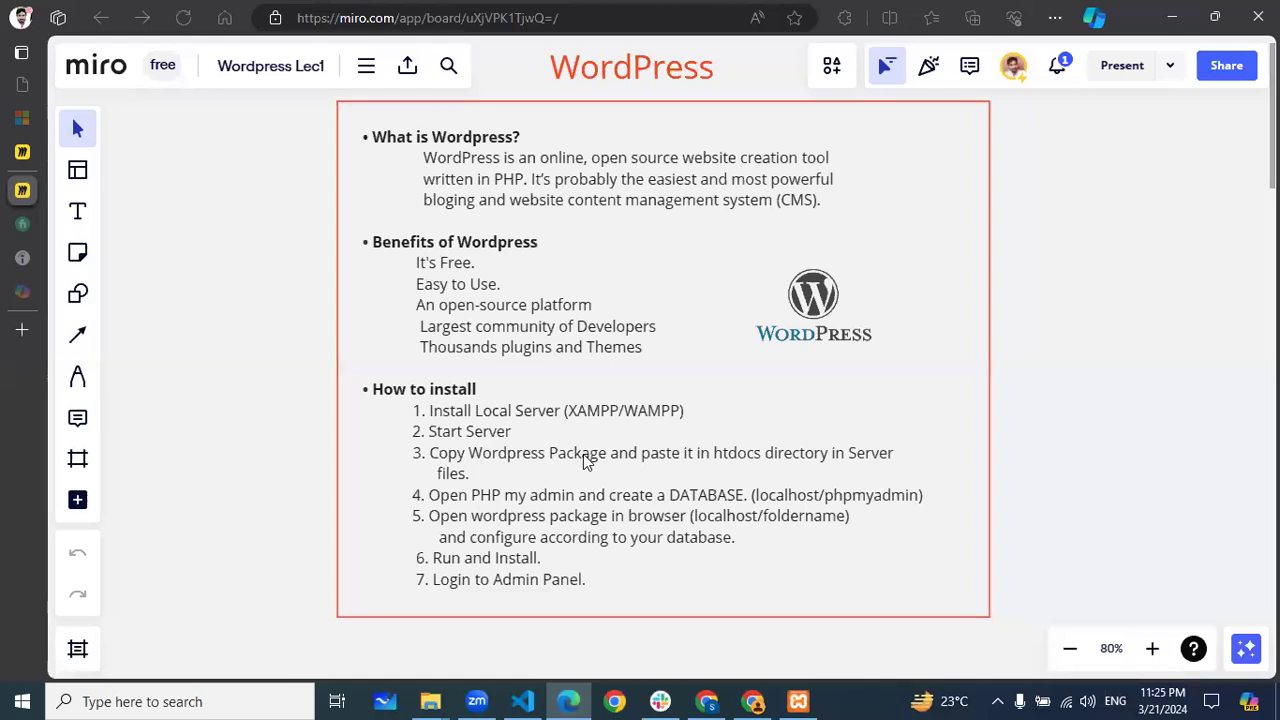
# Bring up the open File Explorer windows from the taskbar
pyautogui.click(431, 702)
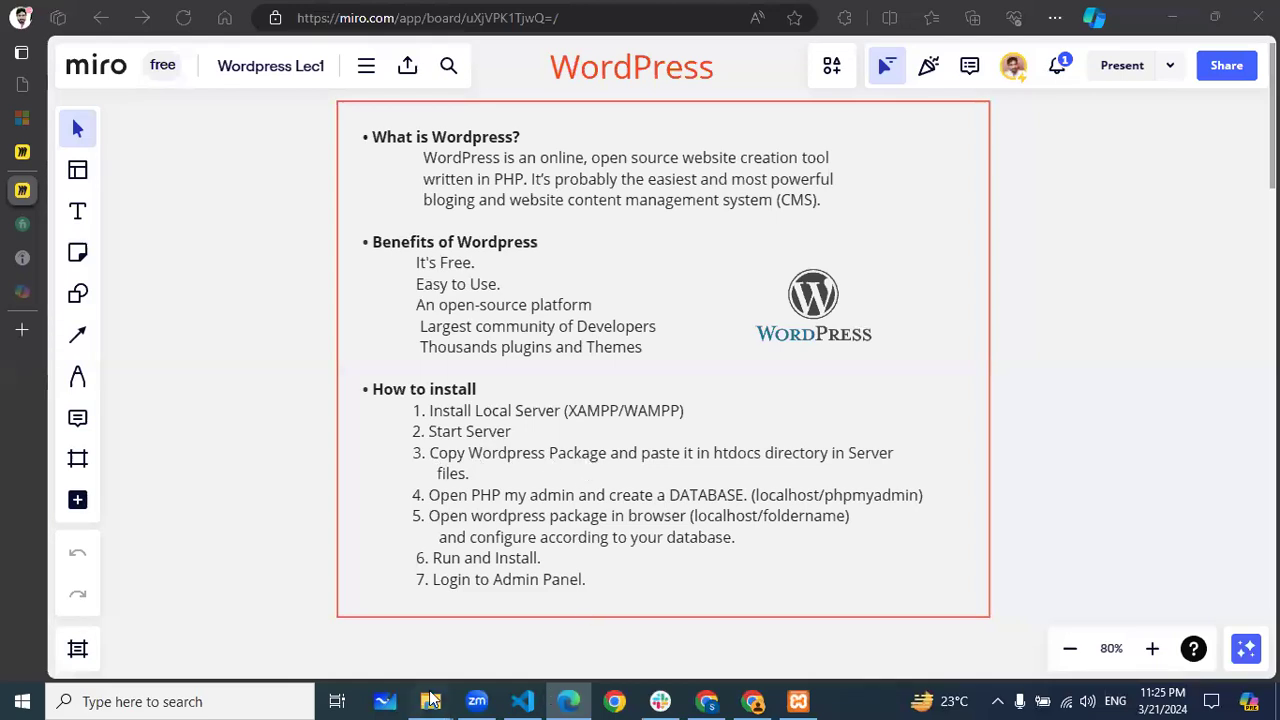
# Switch to the lwe folder and open the context menu of the wordpress-6.4.1 zip archive
pyautogui.click(392, 630)
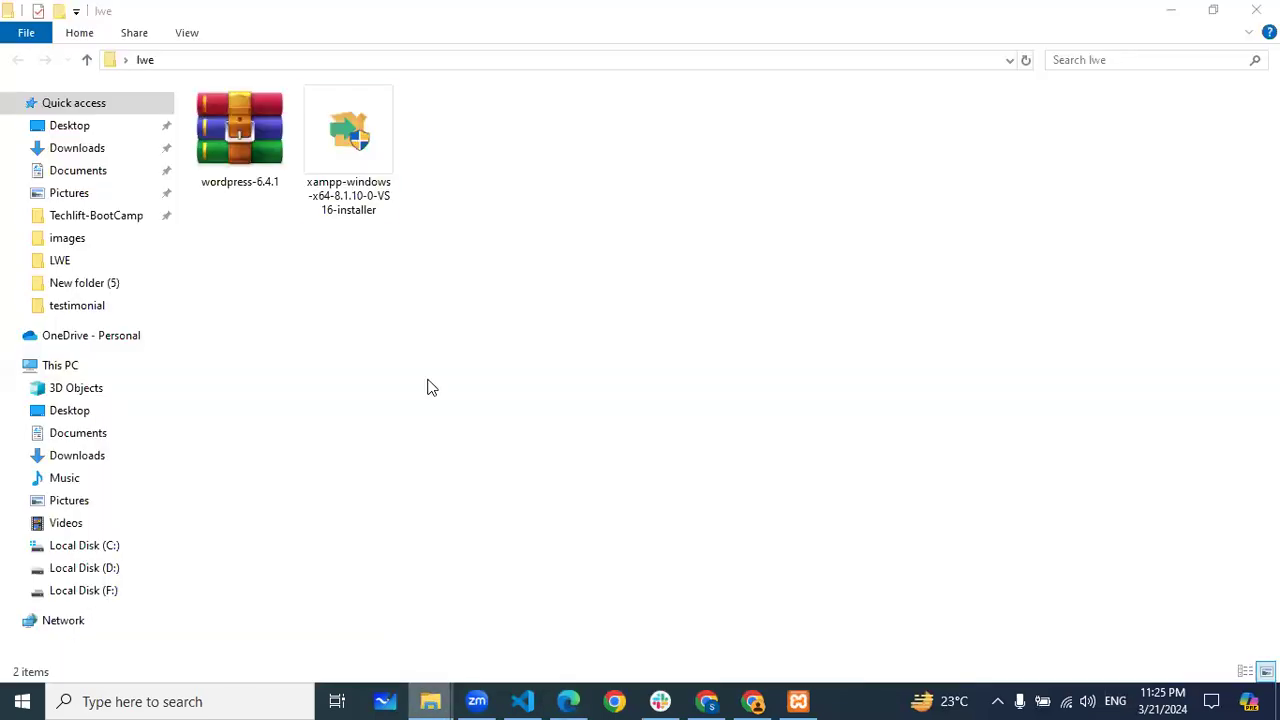
pyautogui.click(244, 141)
pyautogui.rightClick(244, 141)
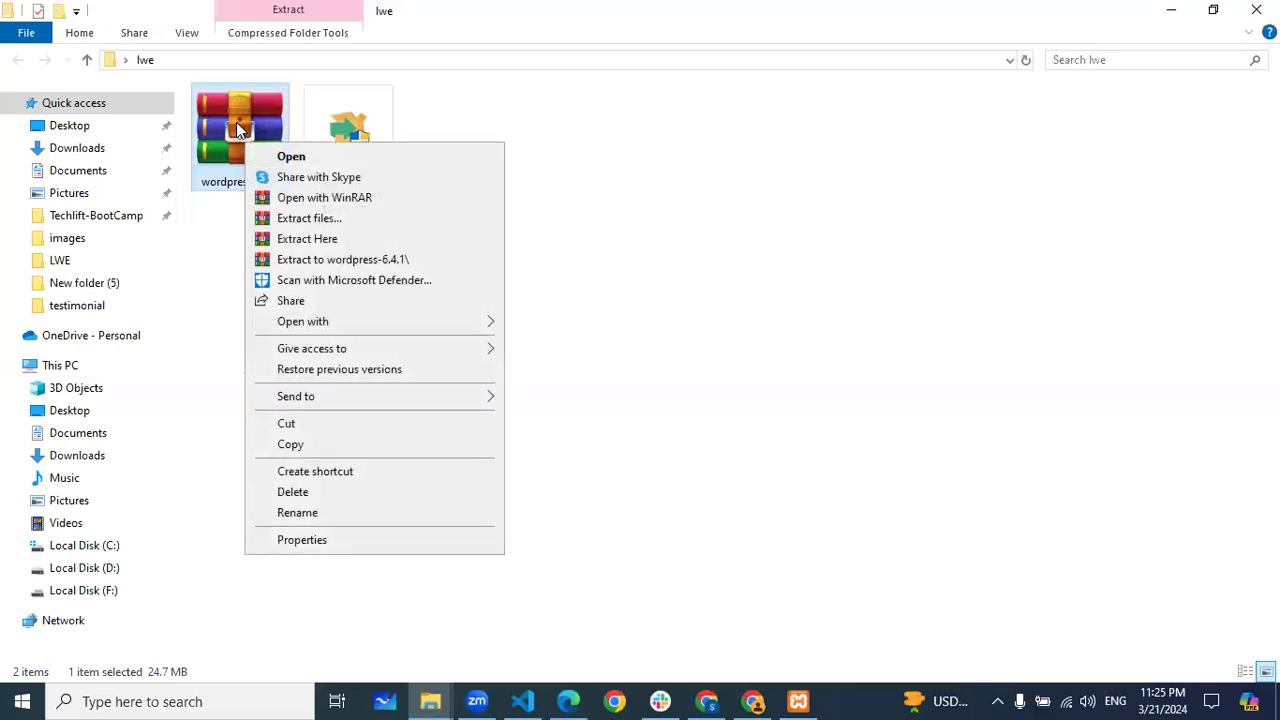
# Extract wordpress-6.4.1 with Extract Here, creating a wordpress folder in lwe
pyautogui.click(318, 242)
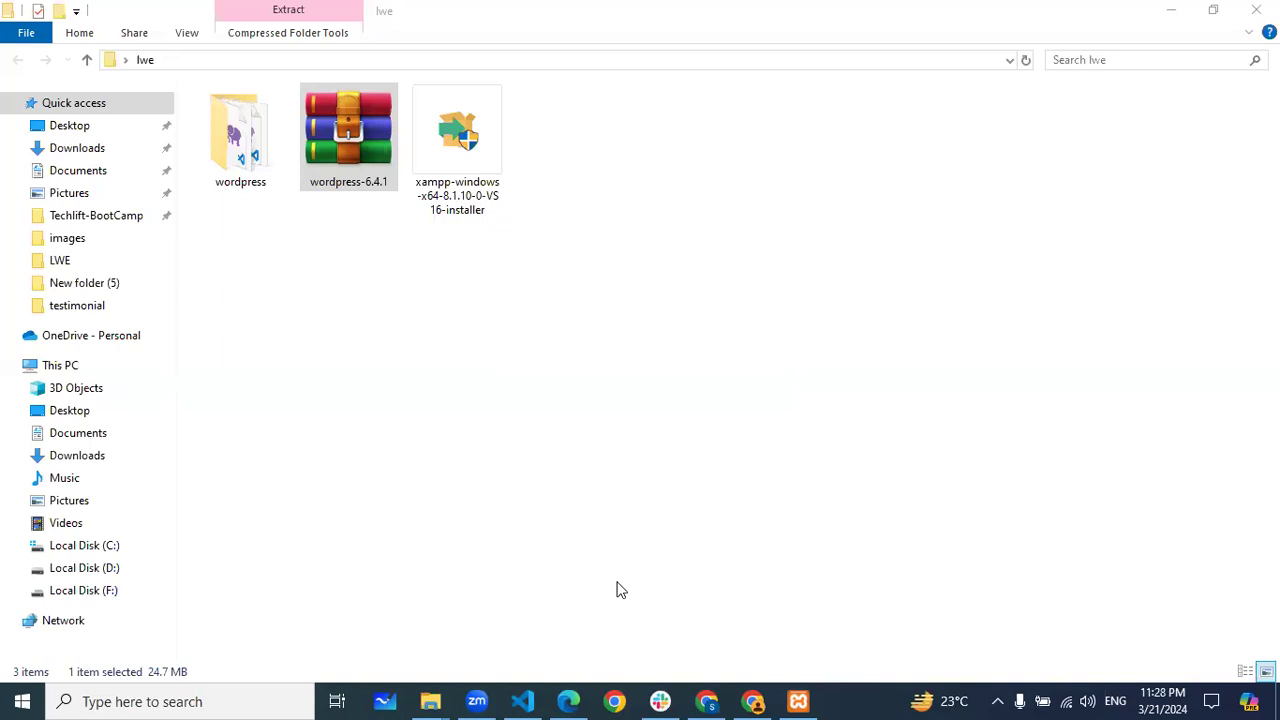
# Rename the extracted wordpress folder to batch93, fixing the batc93 typo
pyautogui.doubleClick(240, 166)
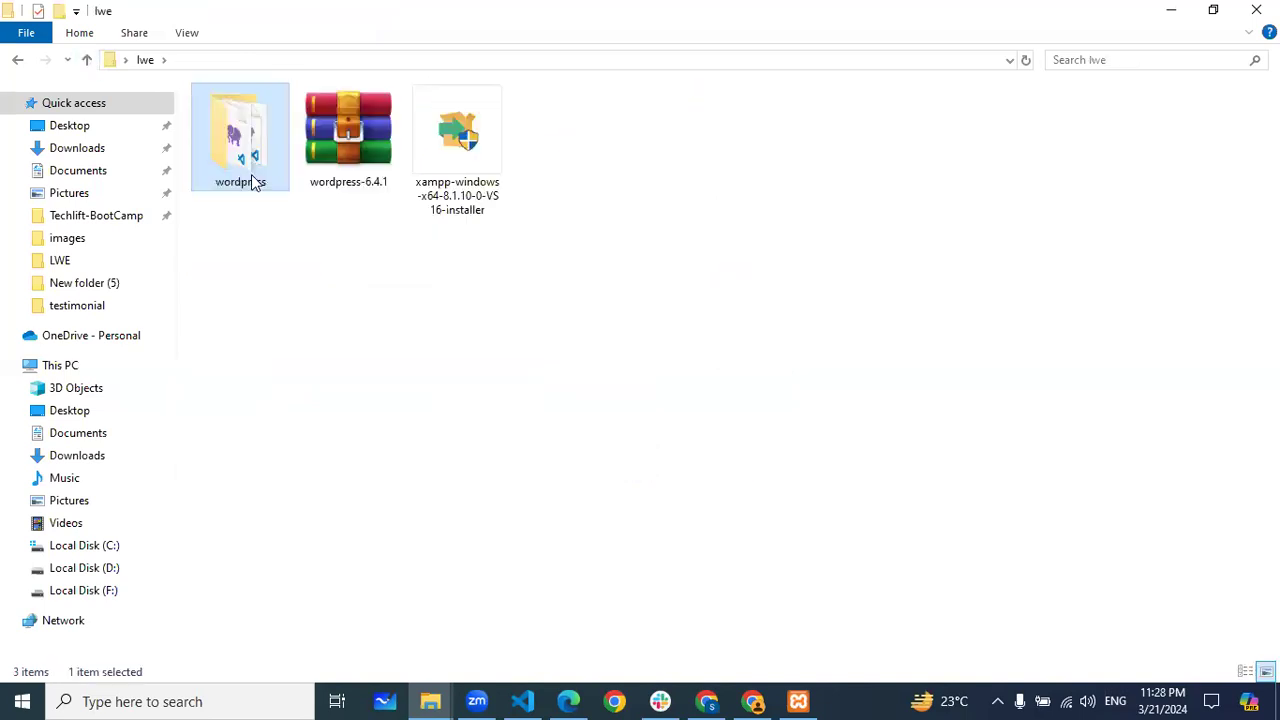
pyautogui.rightClick(250, 177)
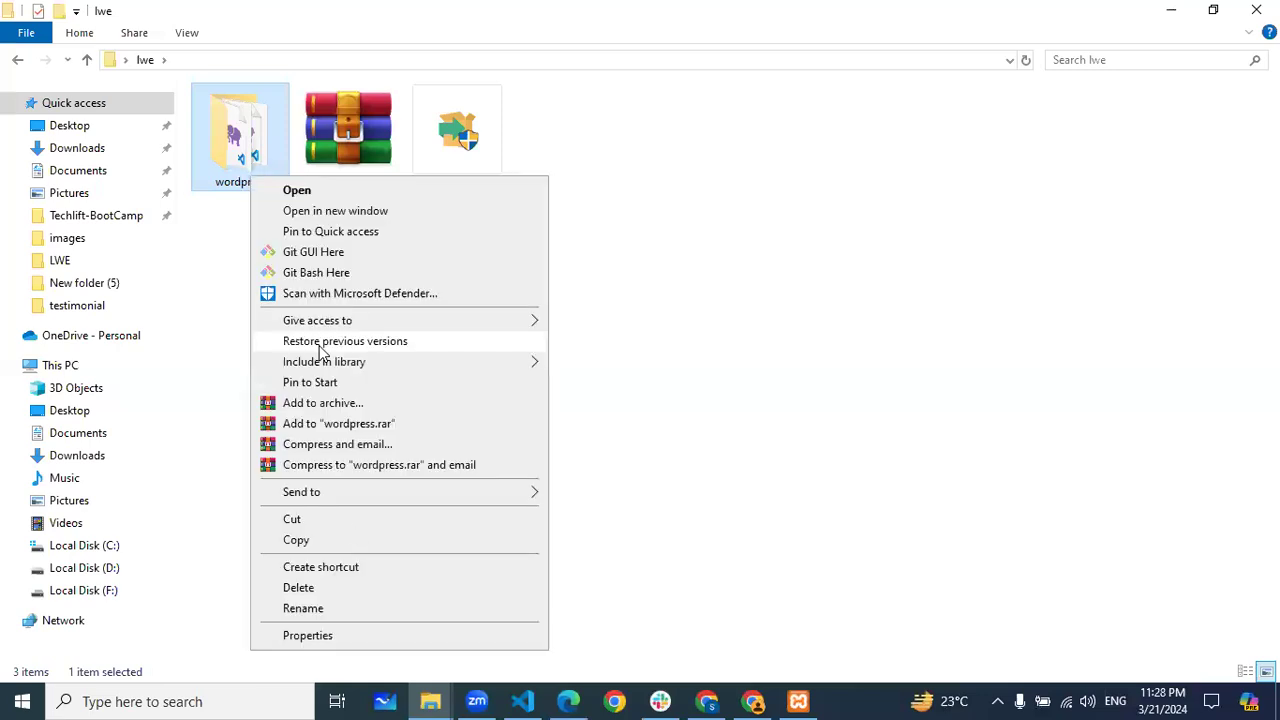
pyautogui.press('Return')
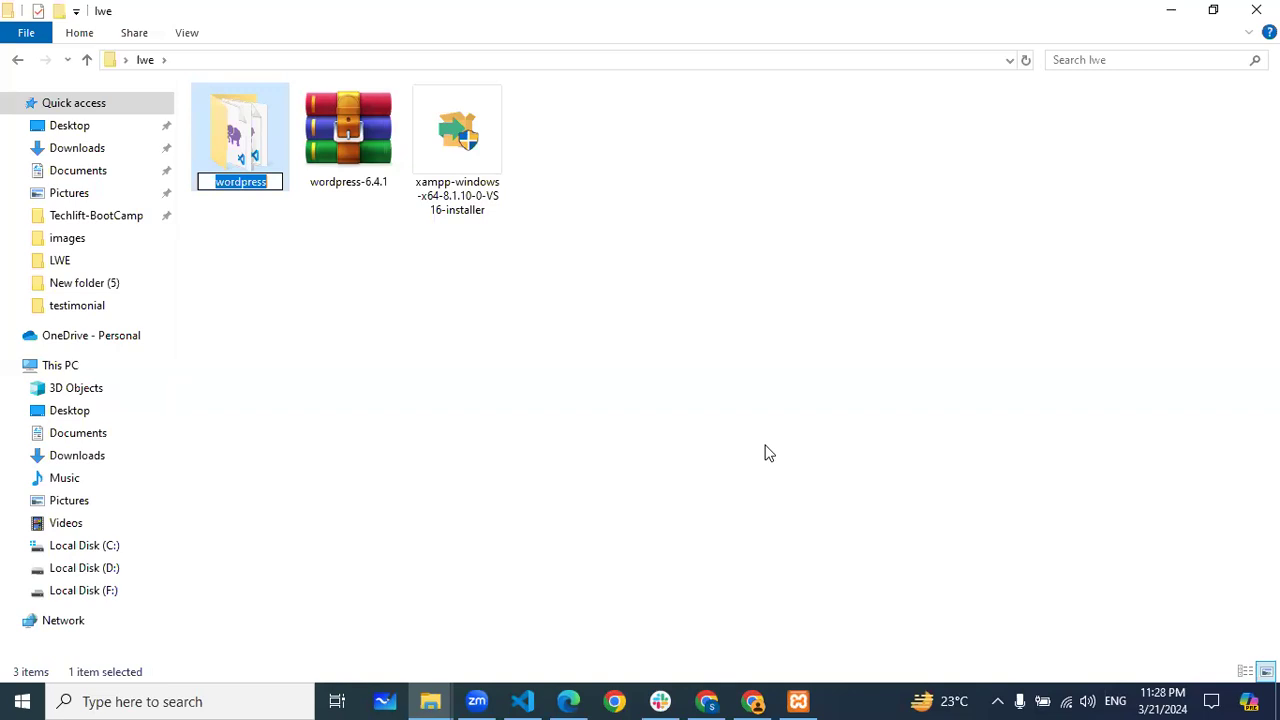
pyautogui.write('batc')
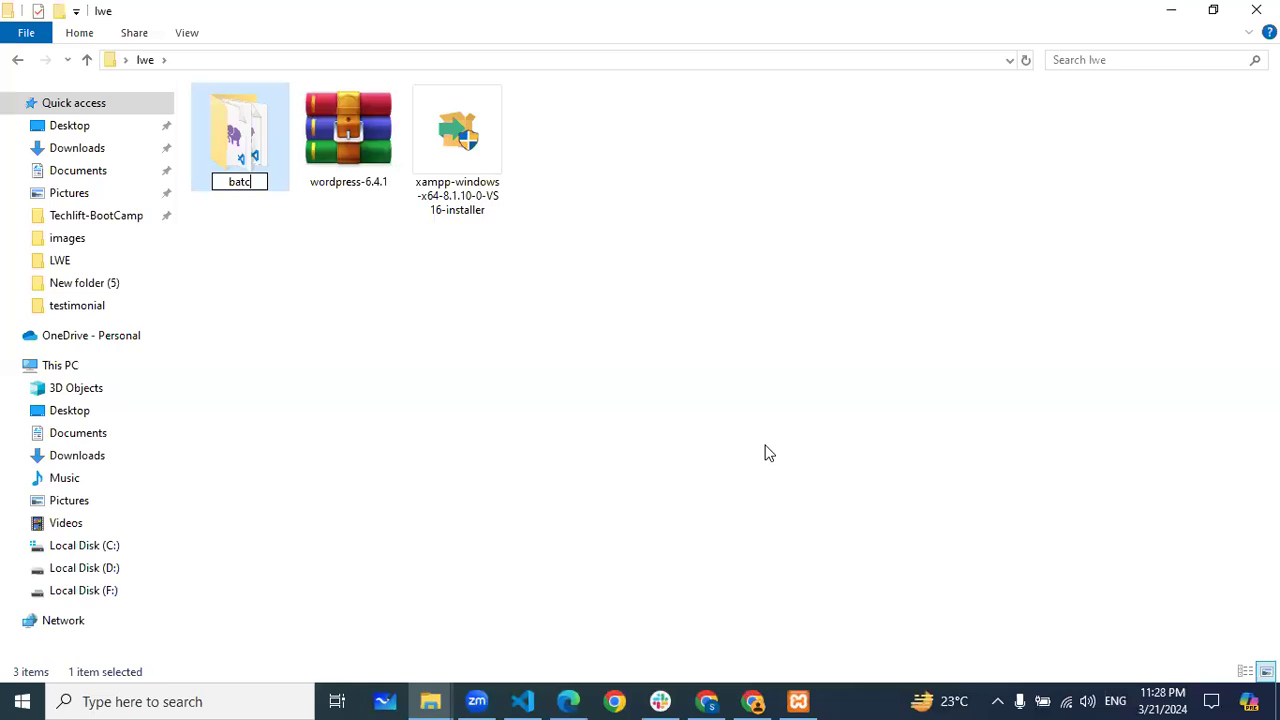
pyautogui.write('93')
pyautogui.press('Return')
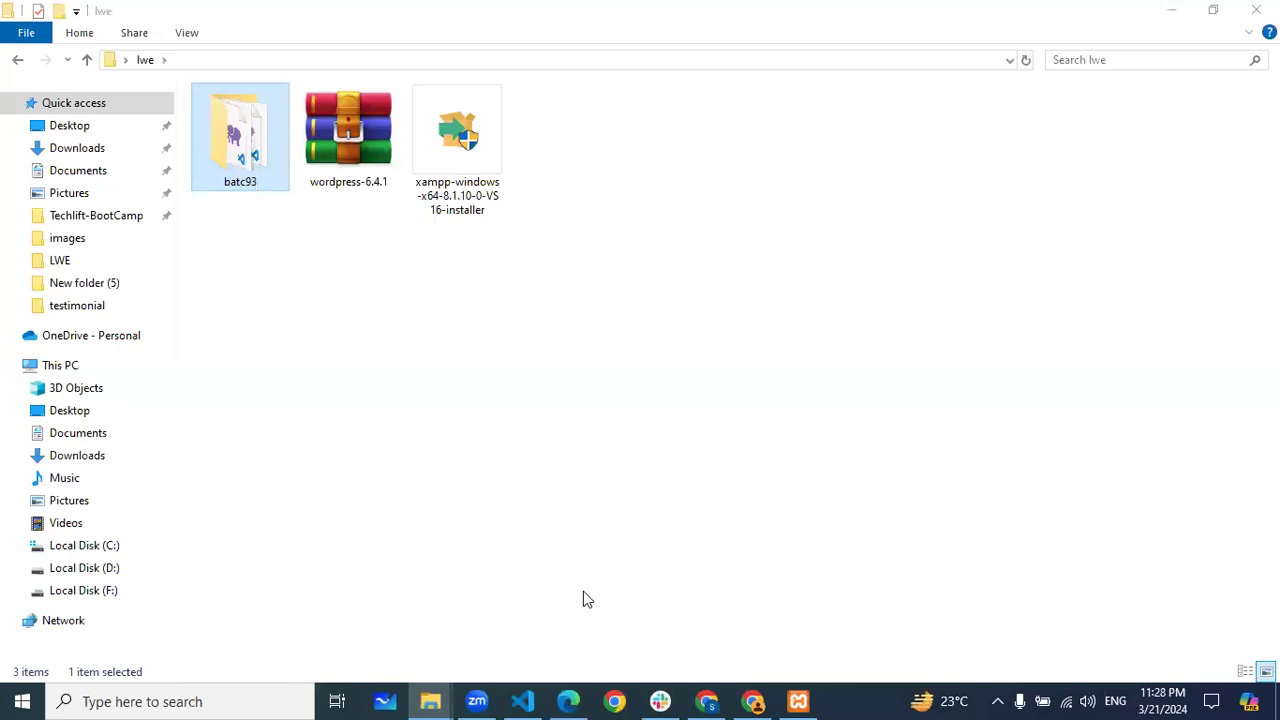
pyautogui.click(262, 193)
pyautogui.click(250, 182)
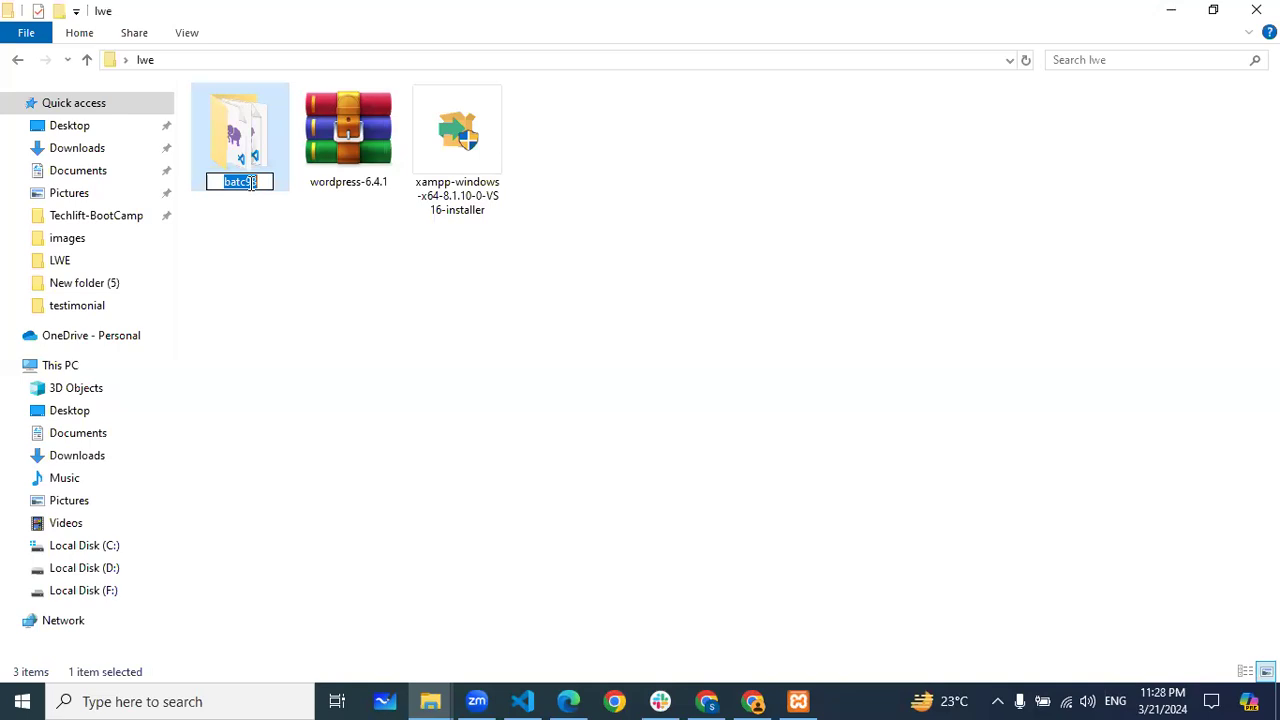
pyautogui.click(251, 182)
pyautogui.write('h')
pyautogui.click(293, 279)
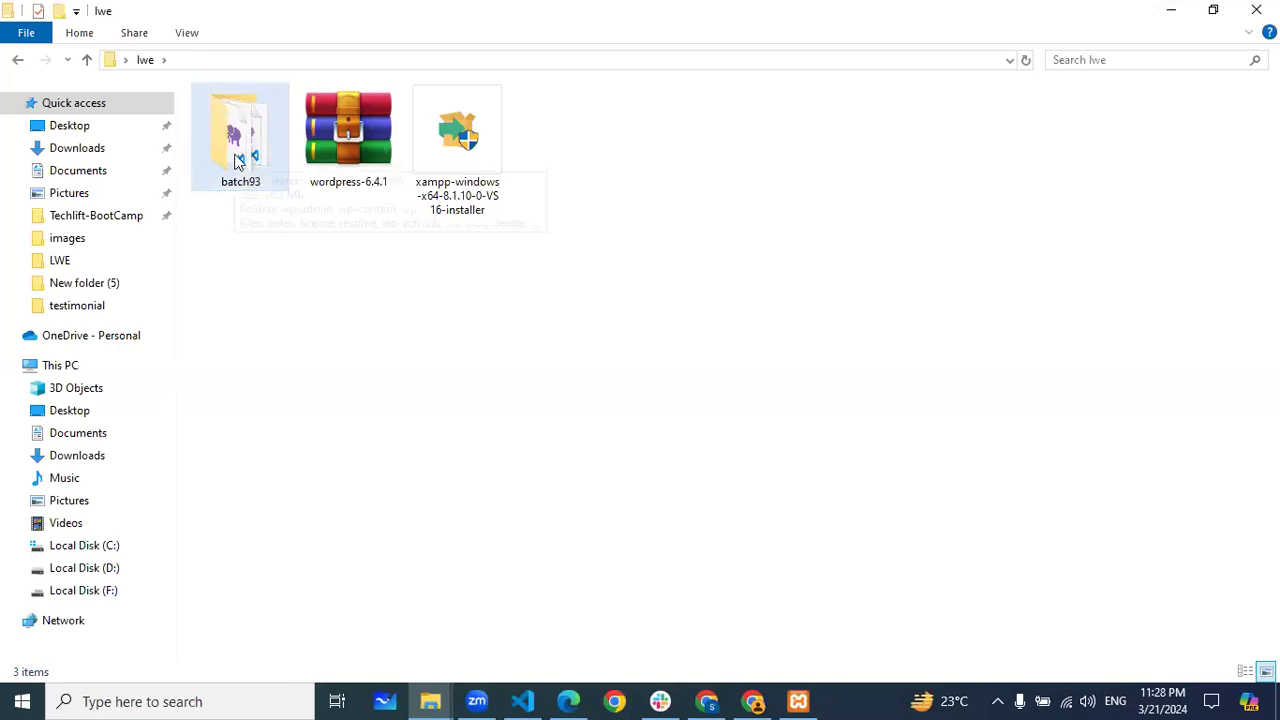
pyautogui.moveTo(228, 196)
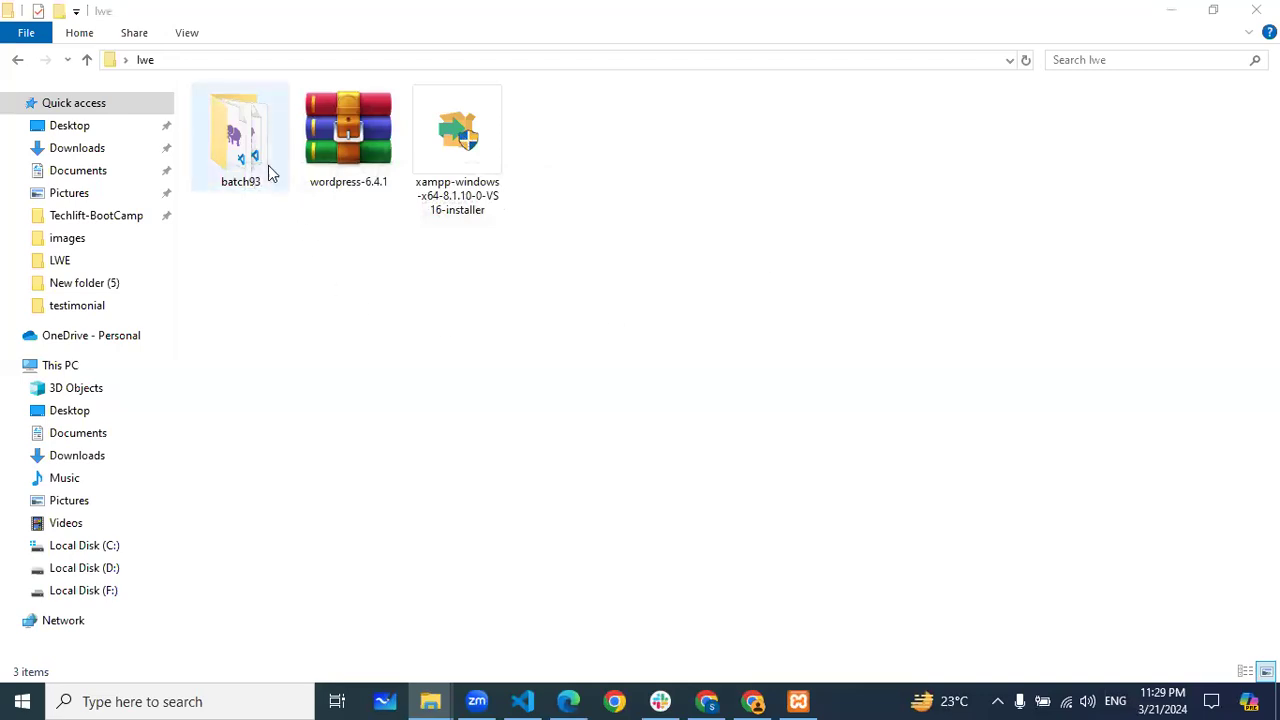
# Copy the batch93 folder into C:\xampp1\htdocs, then return to the WordPress Miro board in Edge
pyautogui.rightClick(244, 152)
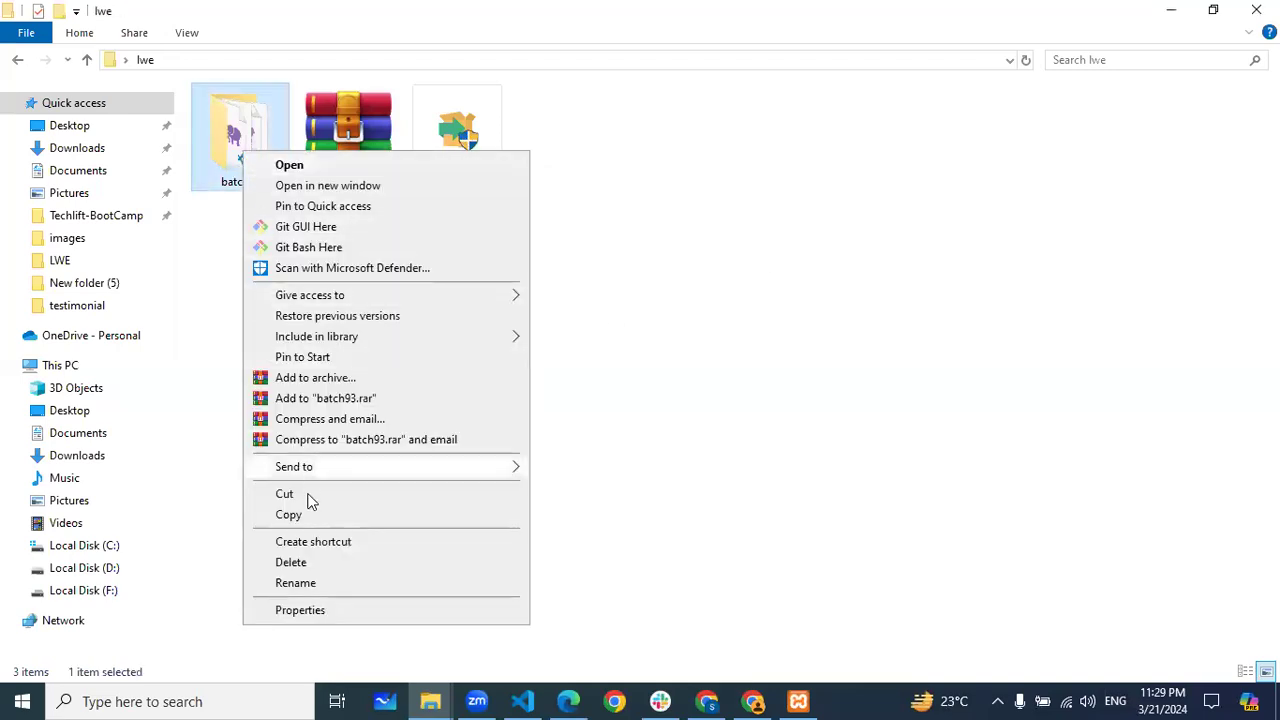
pyautogui.click(313, 512)
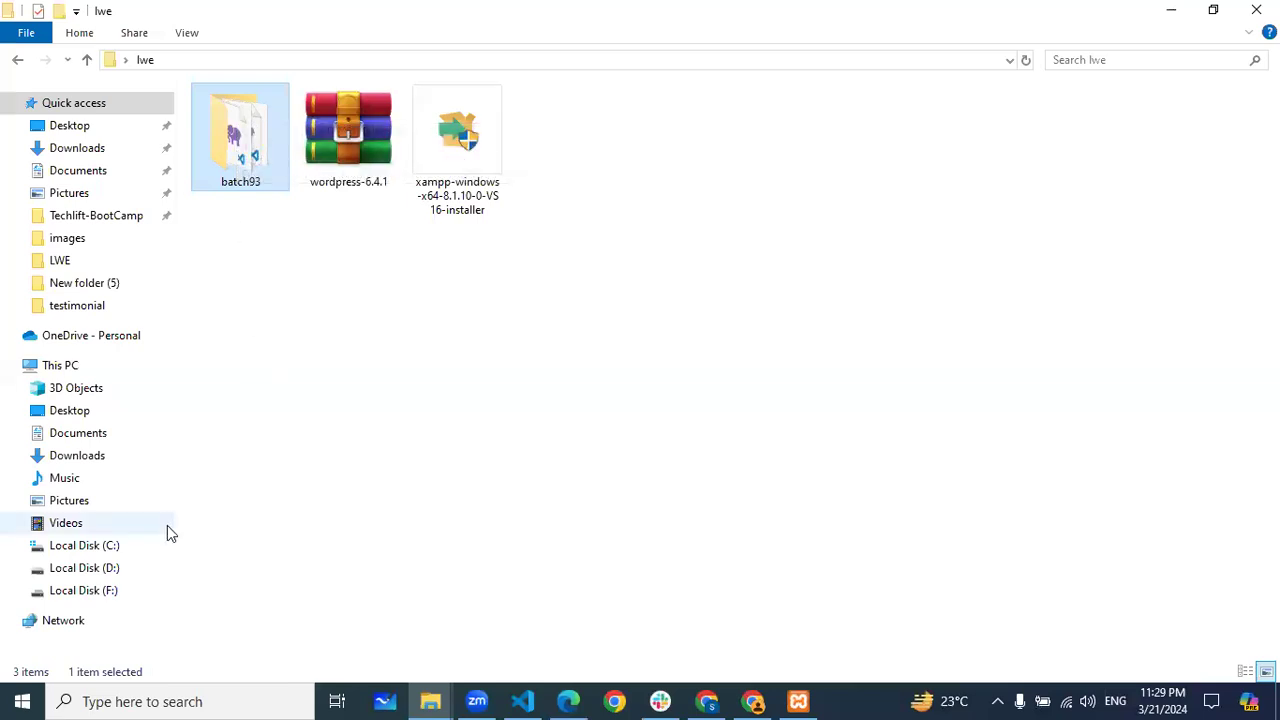
pyautogui.click(92, 553)
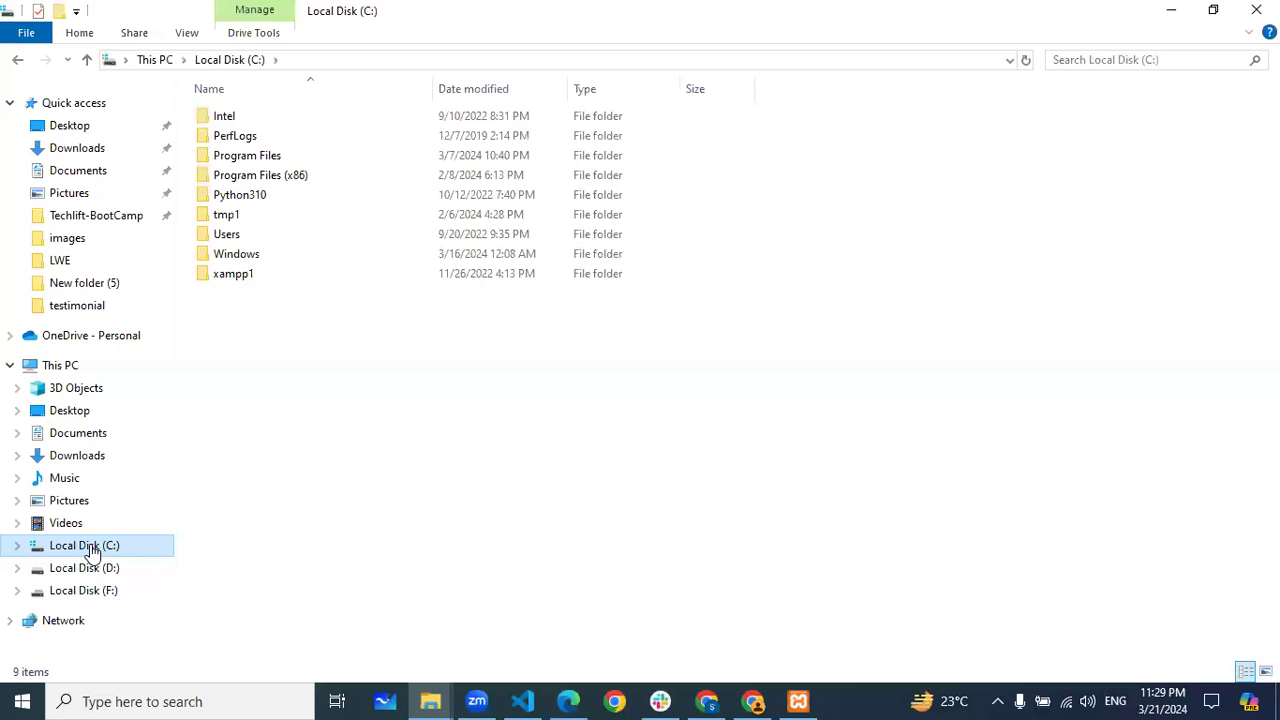
pyautogui.doubleClick(236, 278)
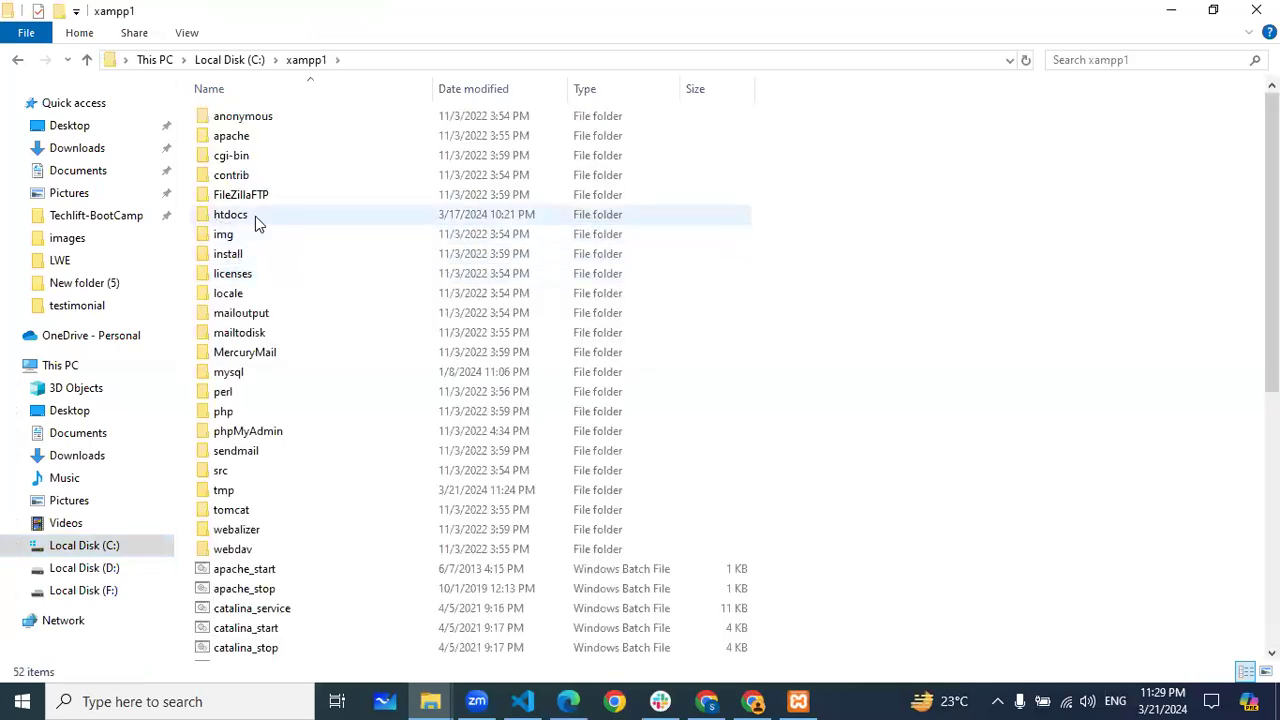
pyautogui.doubleClick(255, 216)
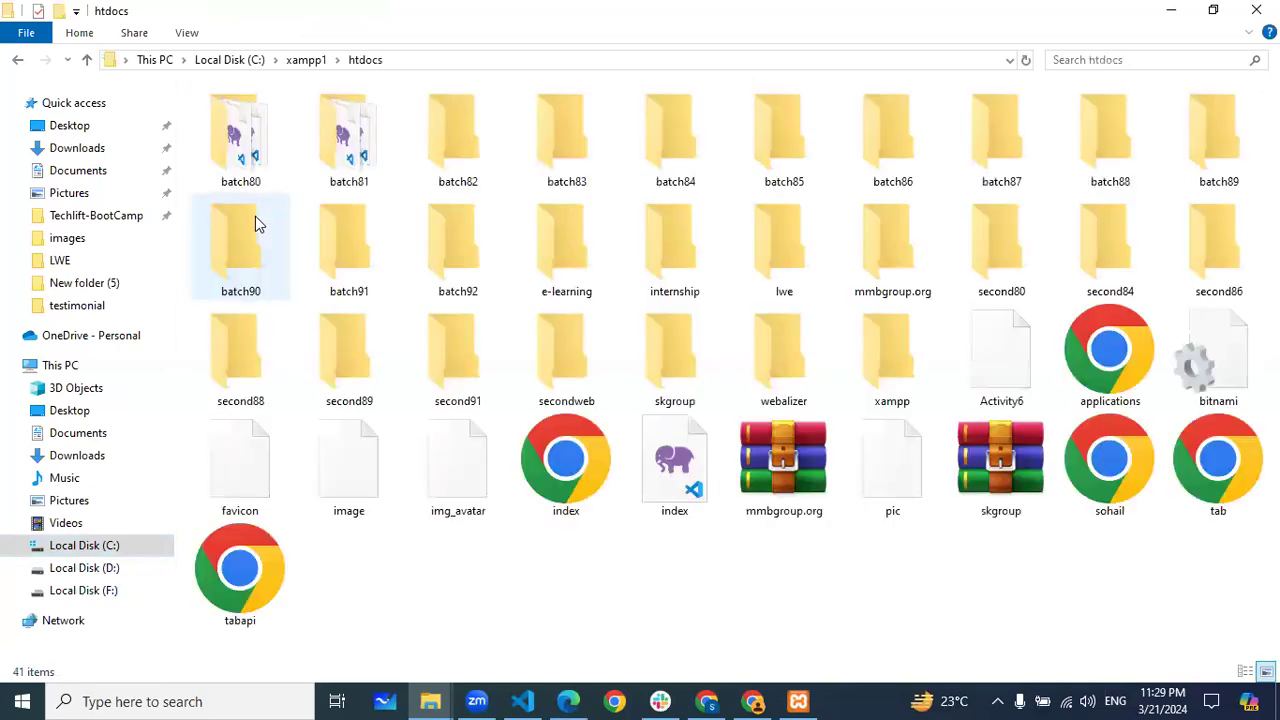
pyautogui.rightClick(589, 562)
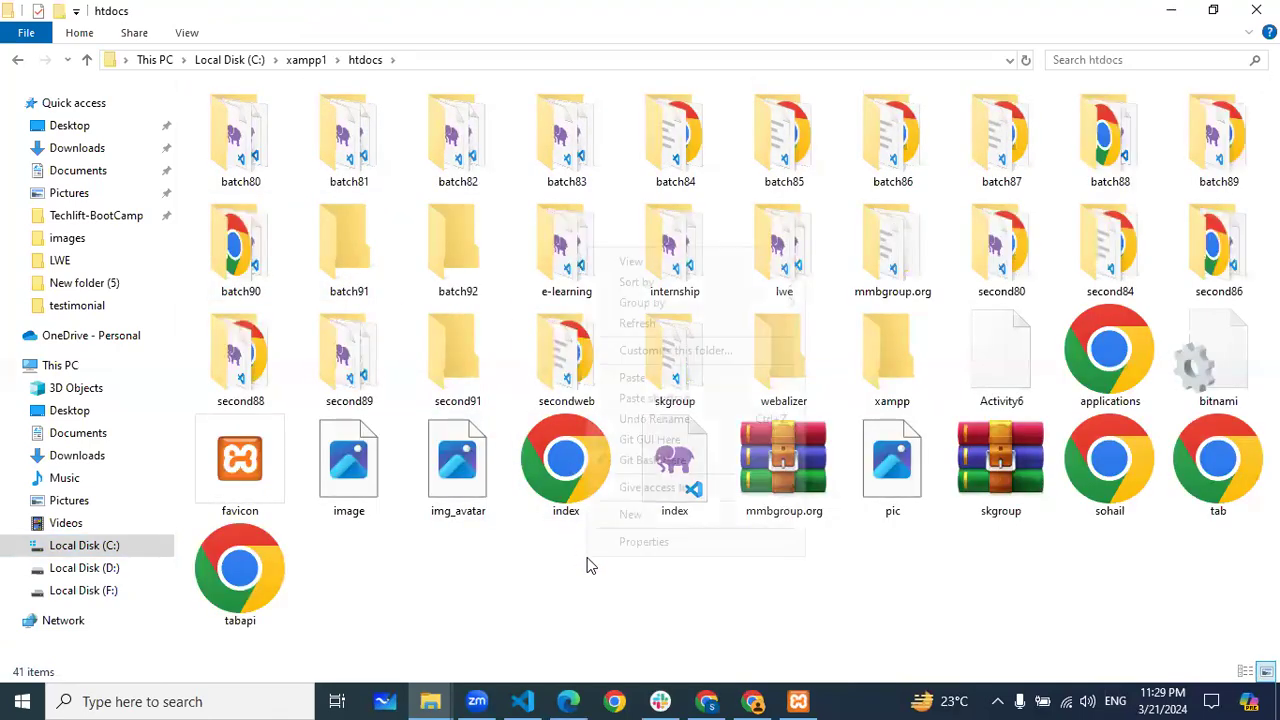
pyautogui.click(632, 379)
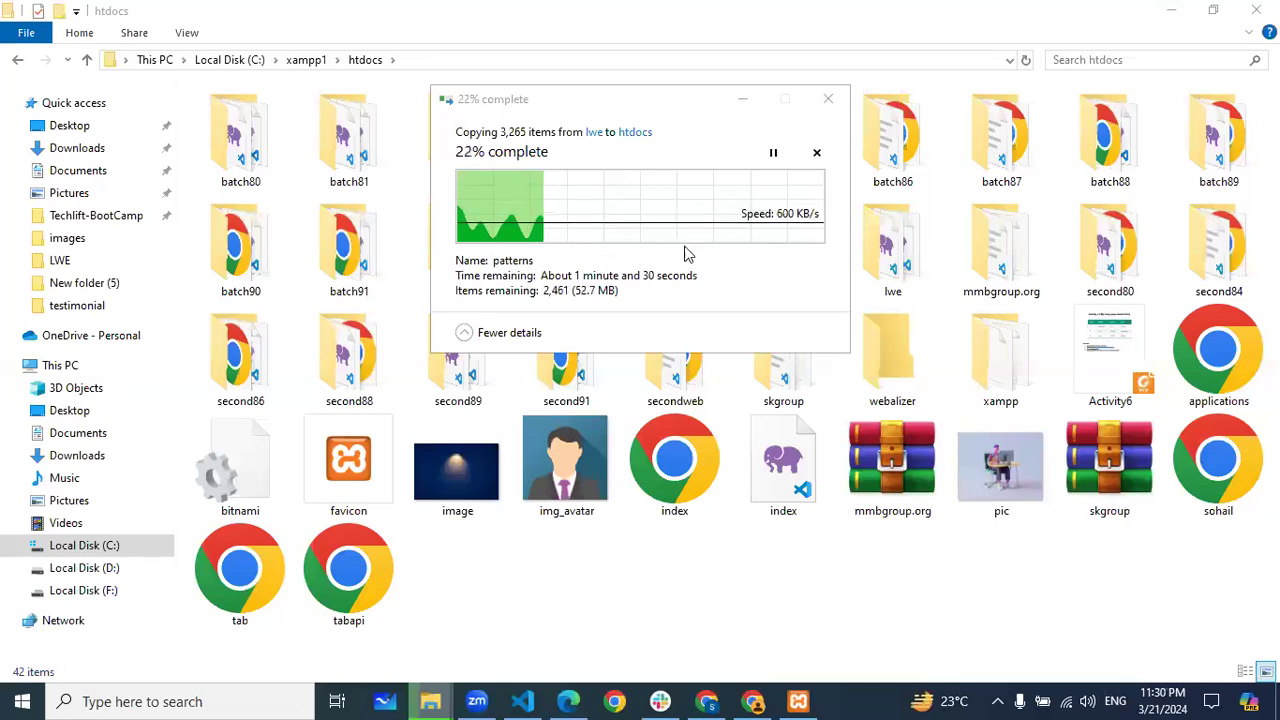
pyautogui.click(745, 98)
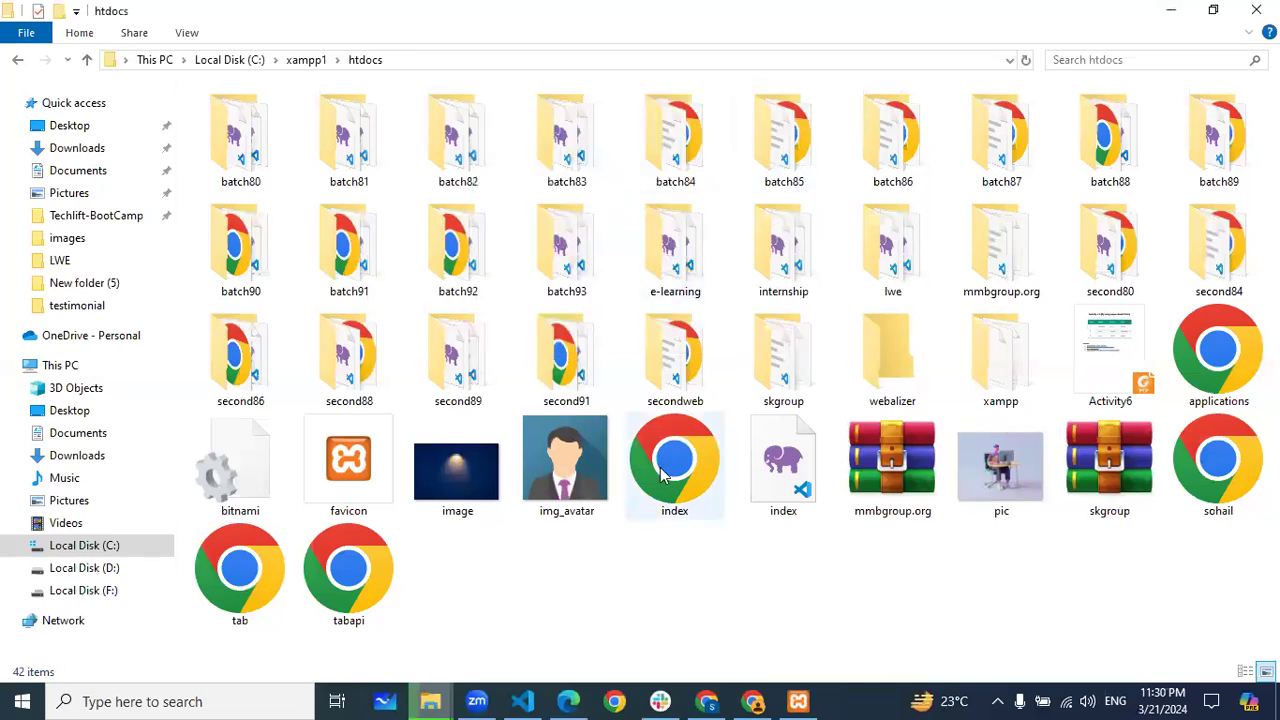
pyautogui.click(568, 701)
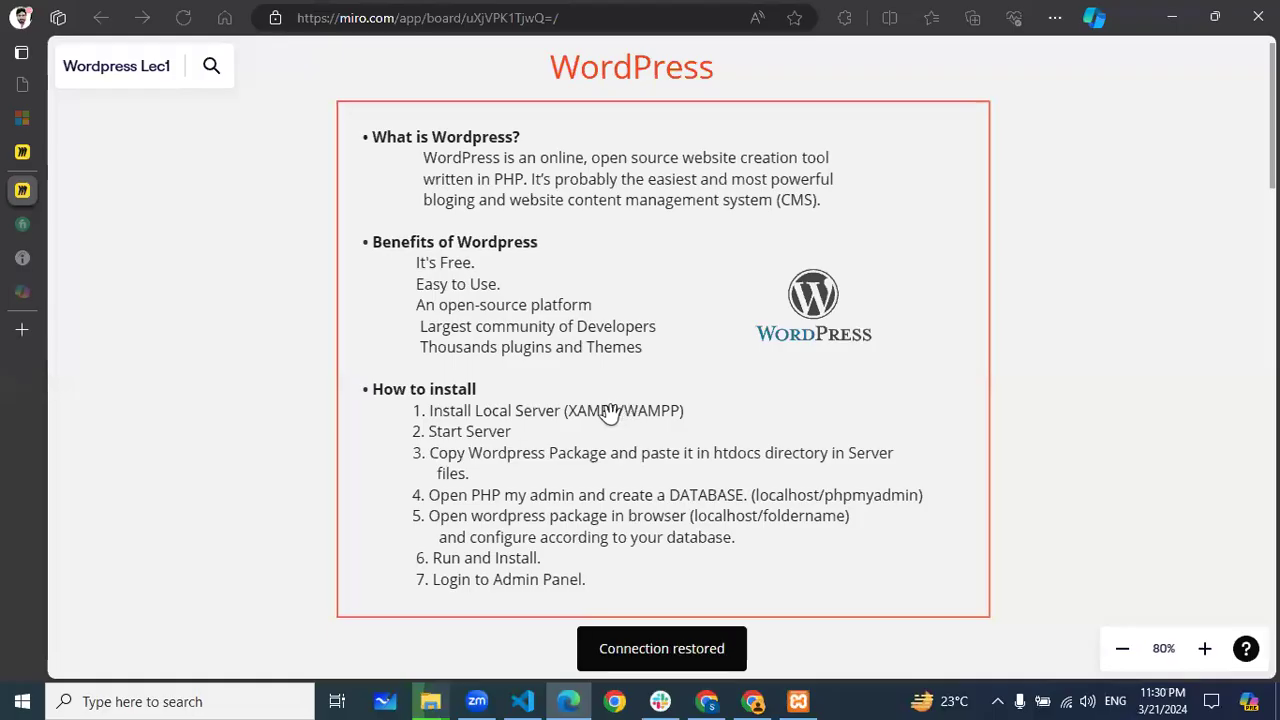
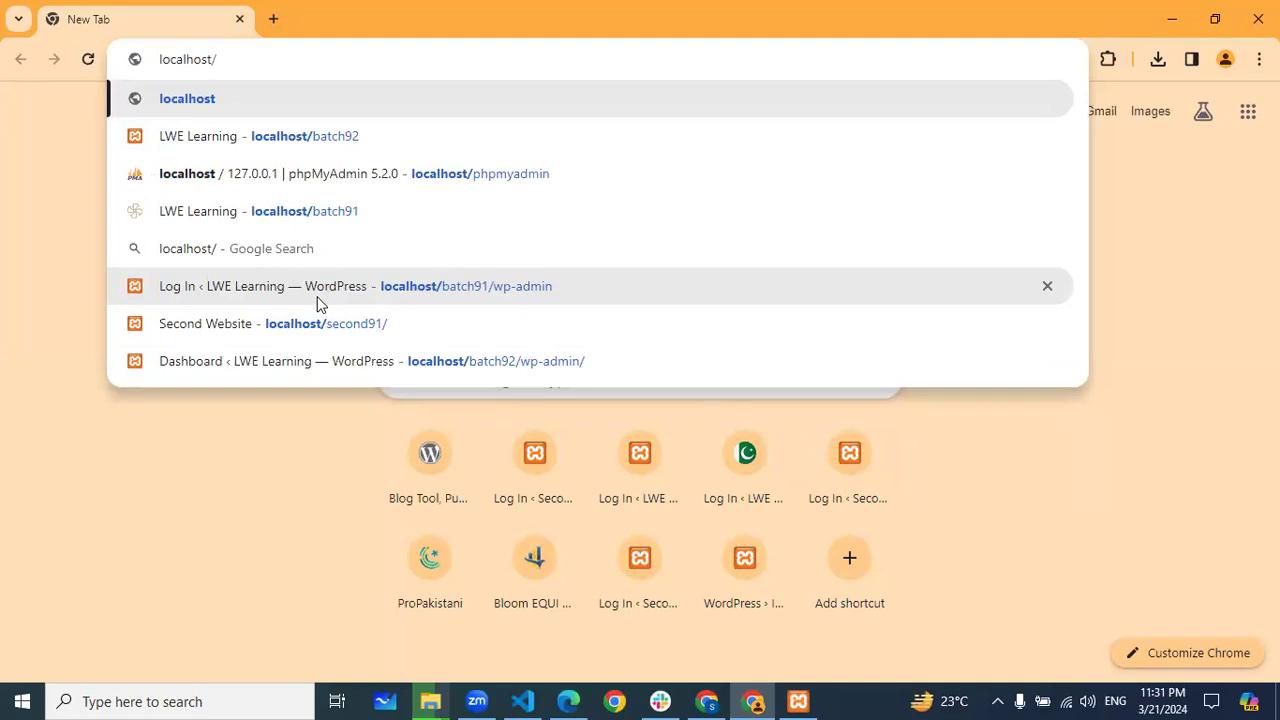
# Enter localhost/phpmyadmin in Chrome's address bar, trimming the autocompleted path, and load it
pyautogui.write('php')
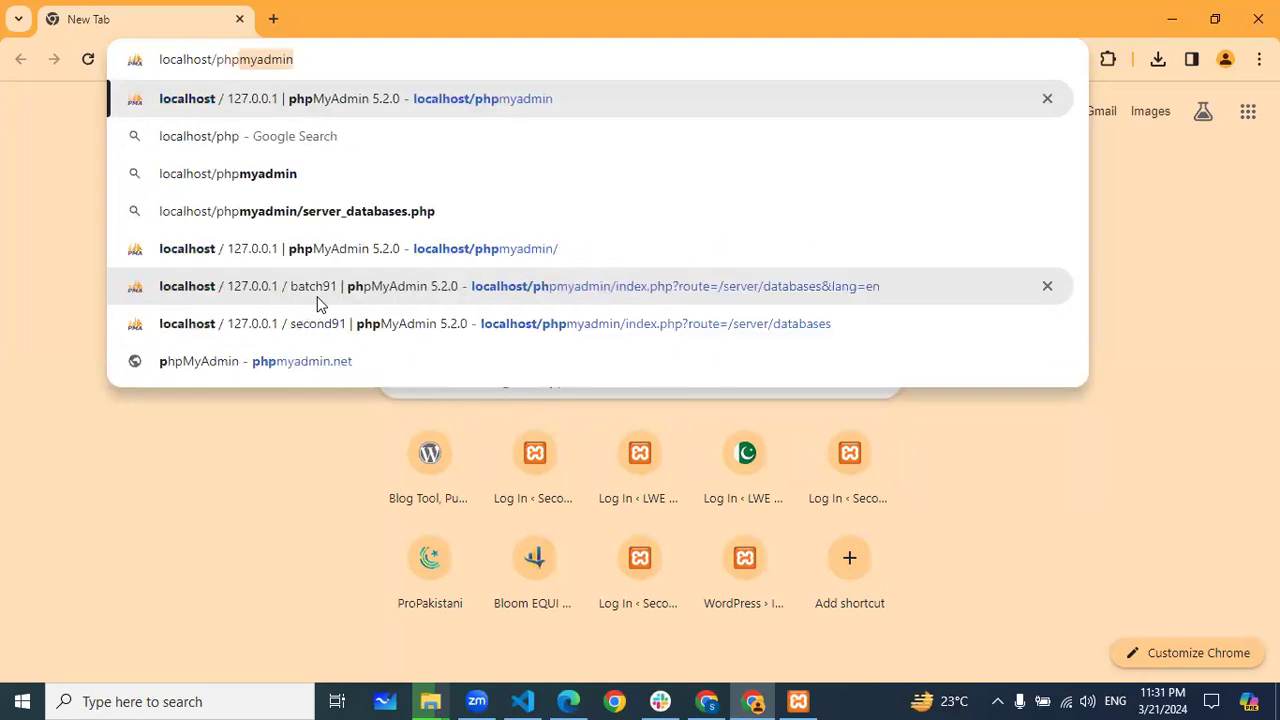
pyautogui.press('Up')
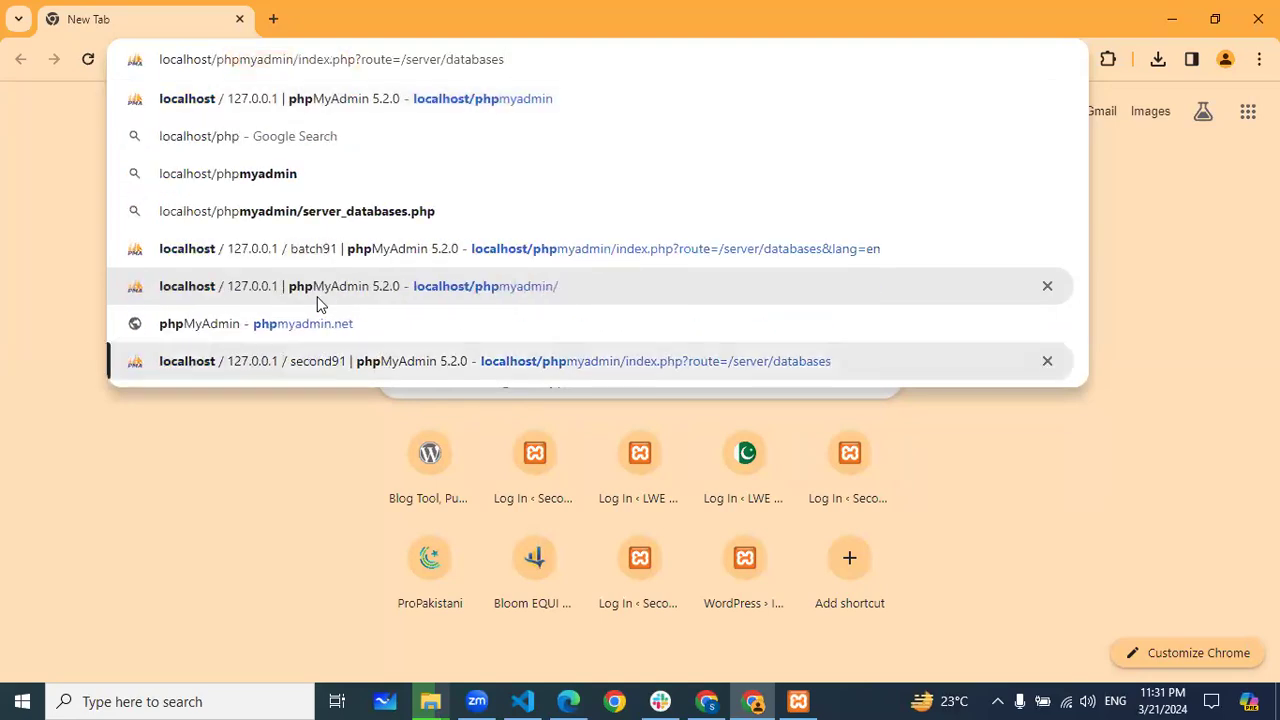
pyautogui.press('BackSpace')
pyautogui.press('BackSpace')
pyautogui.press('BackSpace')
pyautogui.press('BackSpace')
pyautogui.press('BackSpace')
pyautogui.press('BackSpace')
pyautogui.press('BackSpace')
pyautogui.press('BackSpace')
pyautogui.press('BackSpace')
pyautogui.press('BackSpace')
pyautogui.press('BackSpace')
pyautogui.press('BackSpace')
pyautogui.press('BackSpace')
pyautogui.press('BackSpace')
pyautogui.press('BackSpace')
pyautogui.press('BackSpace')
pyautogui.press('BackSpace')
pyautogui.press('BackSpace')
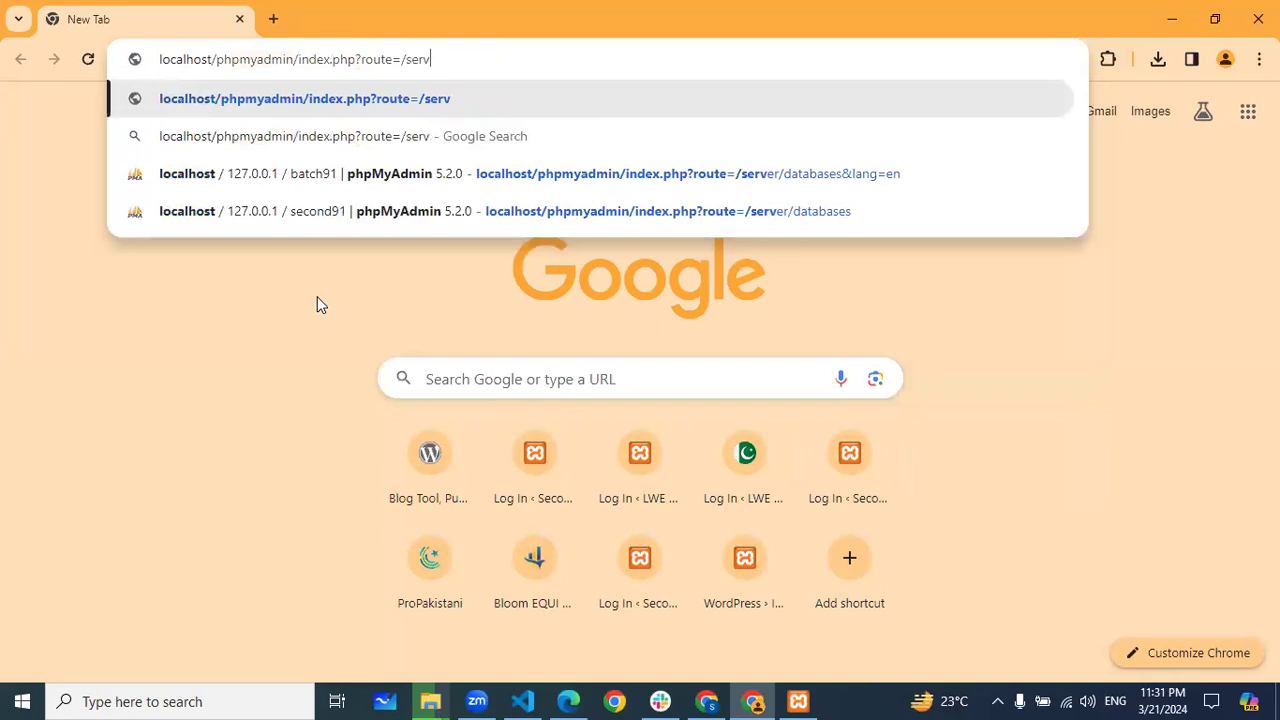
pyautogui.press('BackSpace')
pyautogui.press('BackSpace')
pyautogui.press('BackSpace')
pyautogui.press('BackSpace')
pyautogui.press('BackSpace')
pyautogui.press('BackSpace')
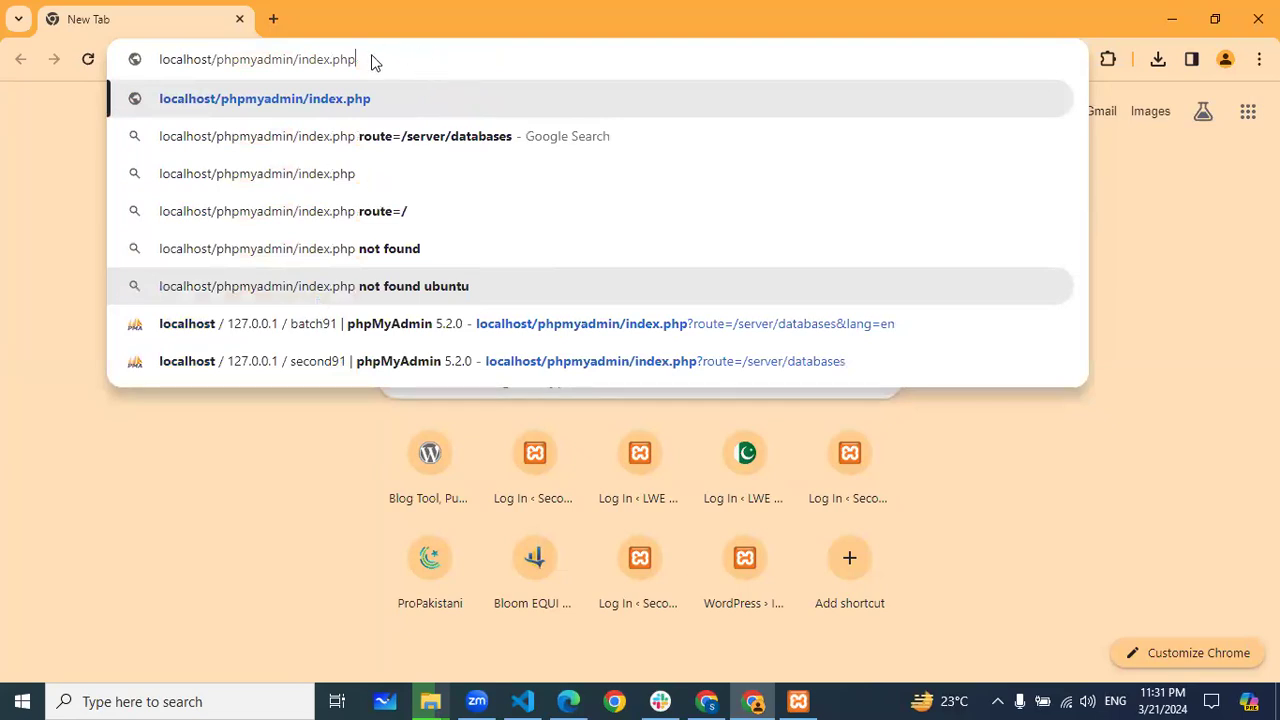
pyautogui.press('BackSpace')
pyautogui.press('BackSpace')
pyautogui.press('BackSpace')
pyautogui.press('BackSpace')
pyautogui.press('BackSpace')
pyautogui.press('BackSpace')
pyautogui.press('BackSpace')
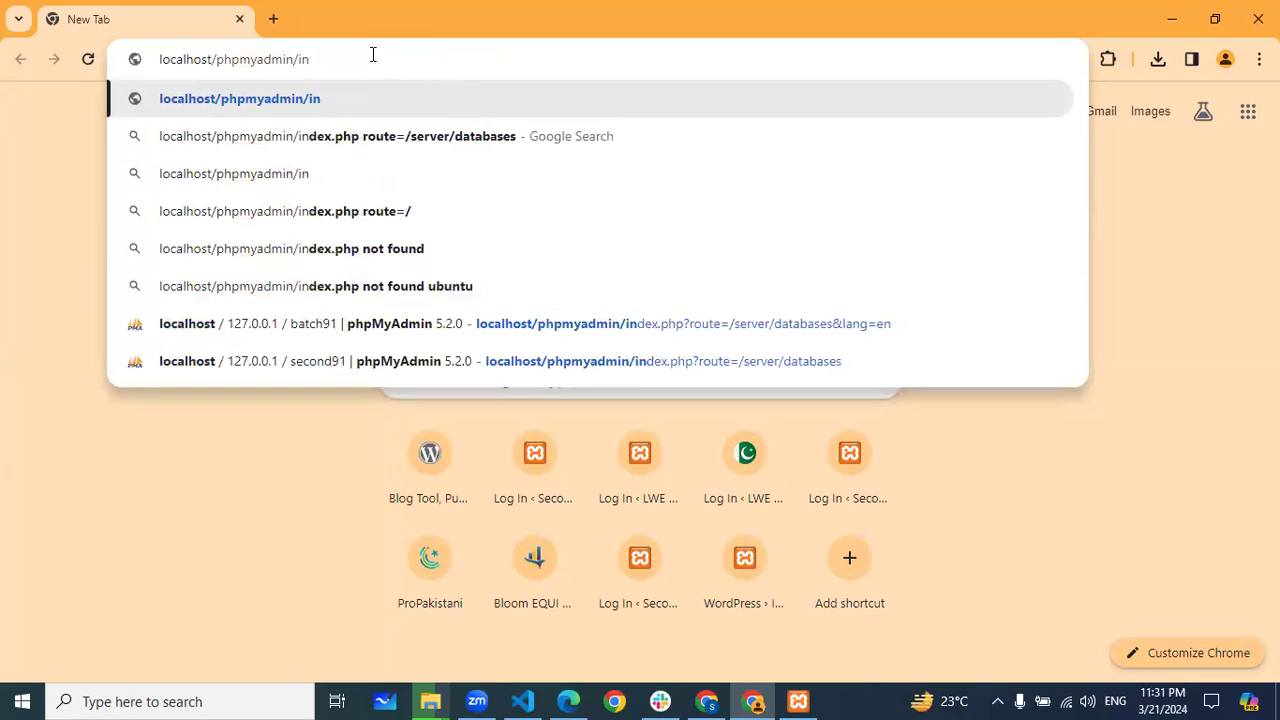
pyautogui.press('BackSpace')
pyautogui.press('BackSpace')
pyautogui.press('BackSpace')
pyautogui.press('Return')
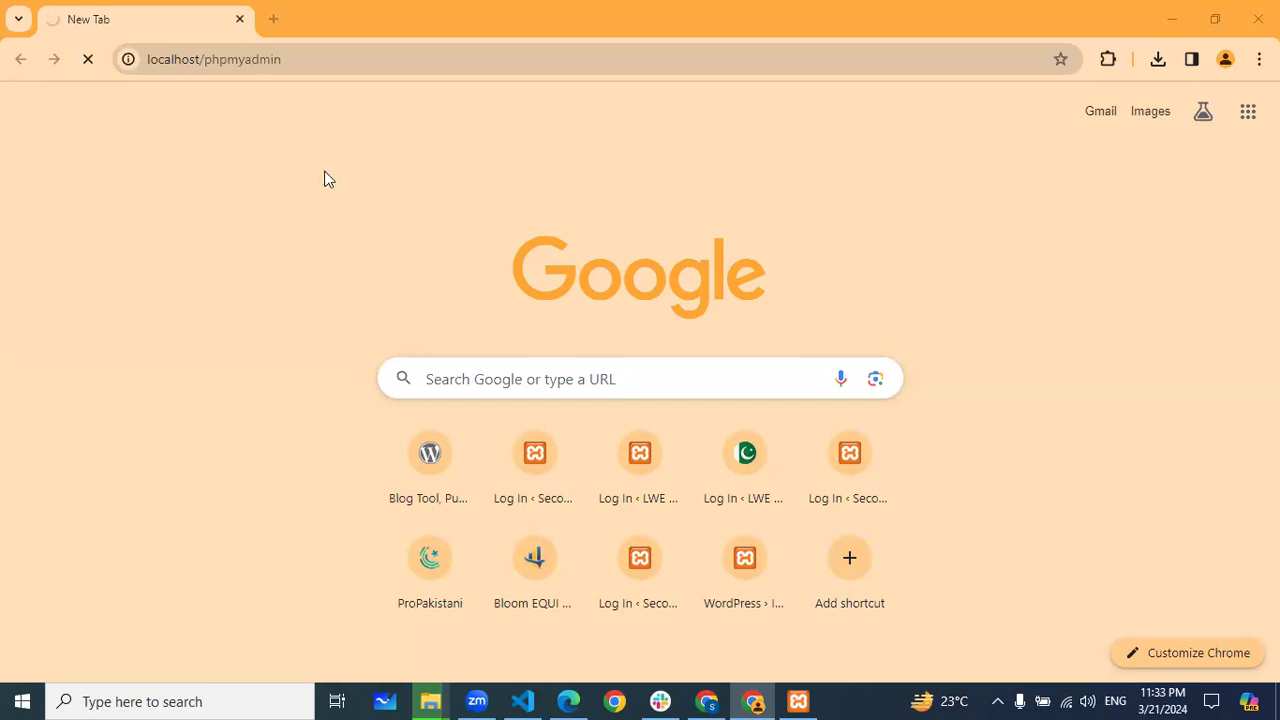
# Confirm in the XAMPP control panel that the server is running, then reselect the phpMyAdmin address
pyautogui.click(798, 701)
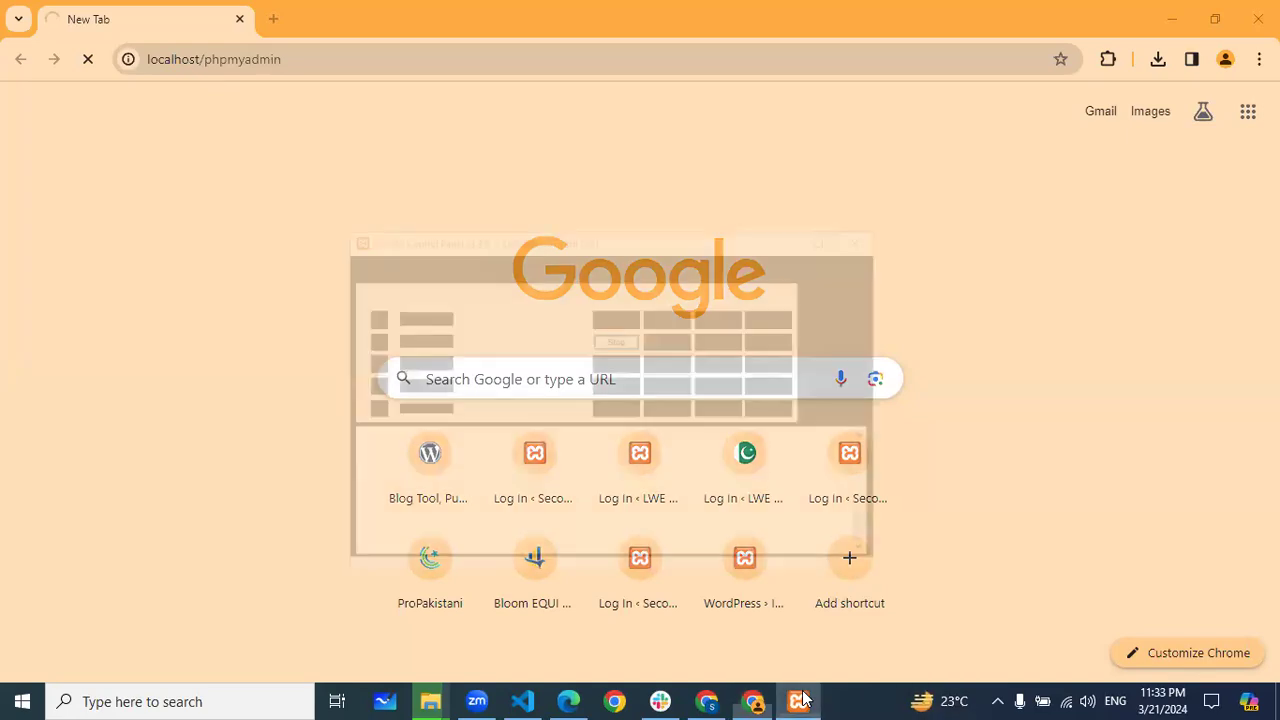
pyautogui.click(757, 137)
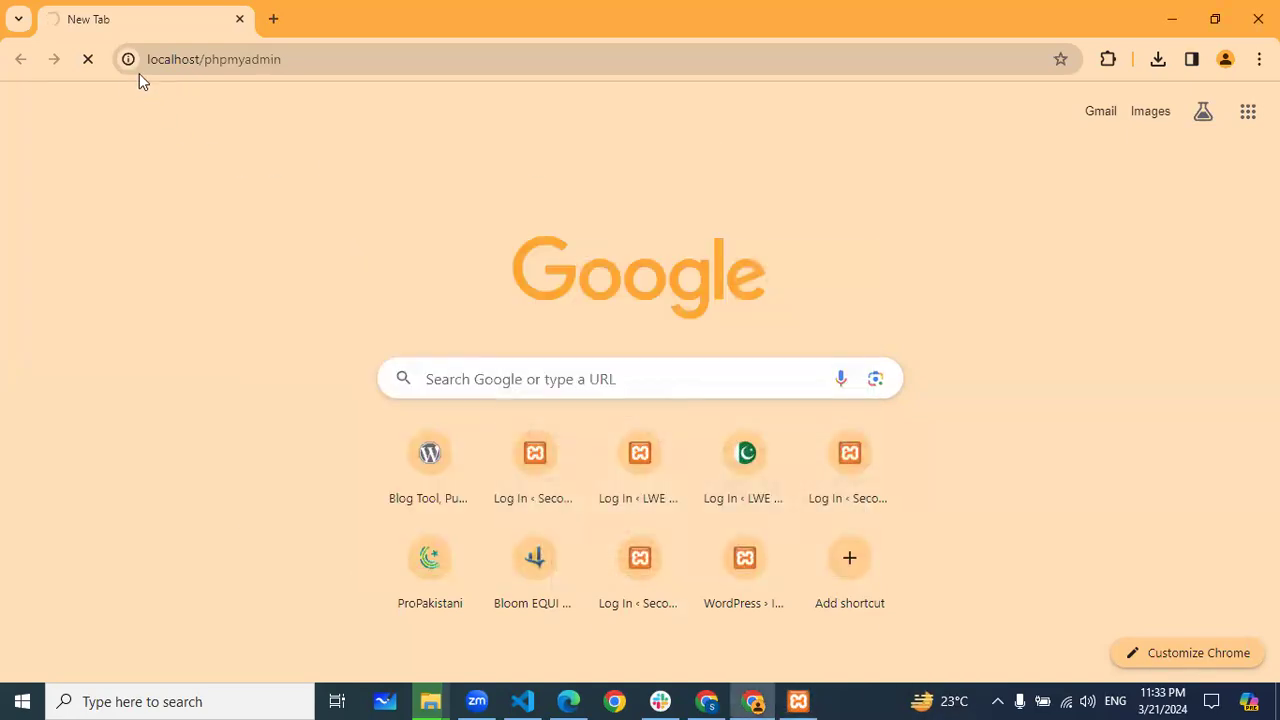
pyautogui.click(332, 59)
# Glance at the htdocs folder and the Miro install notes, then reload localhost/phpmyadmin
pyautogui.hotkey('alt', 'Tab')
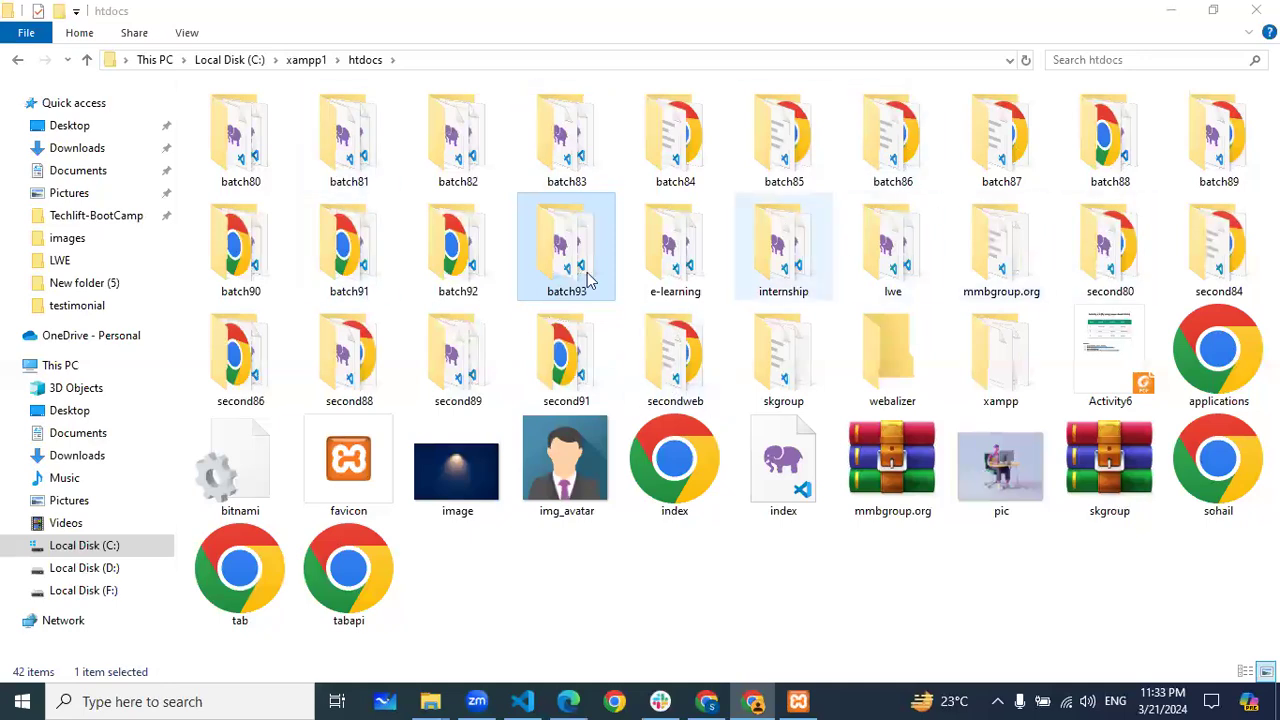
pyautogui.click(1171, 10)
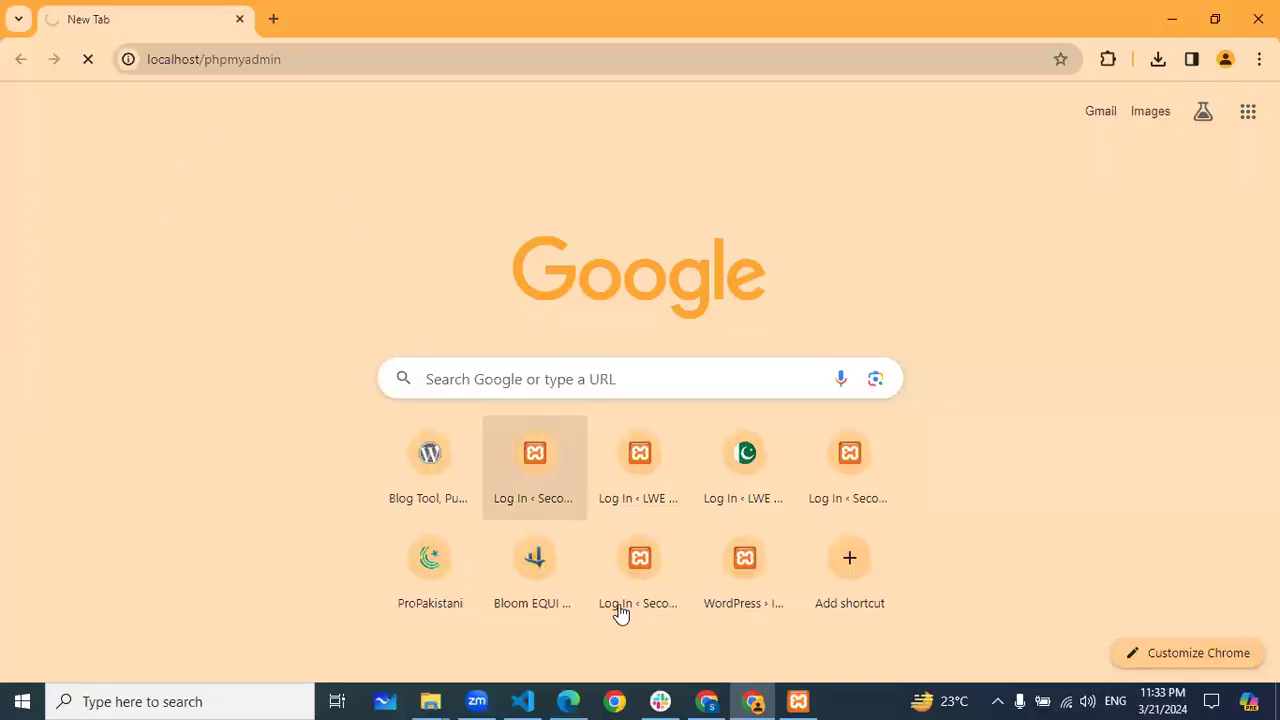
pyautogui.click(568, 700)
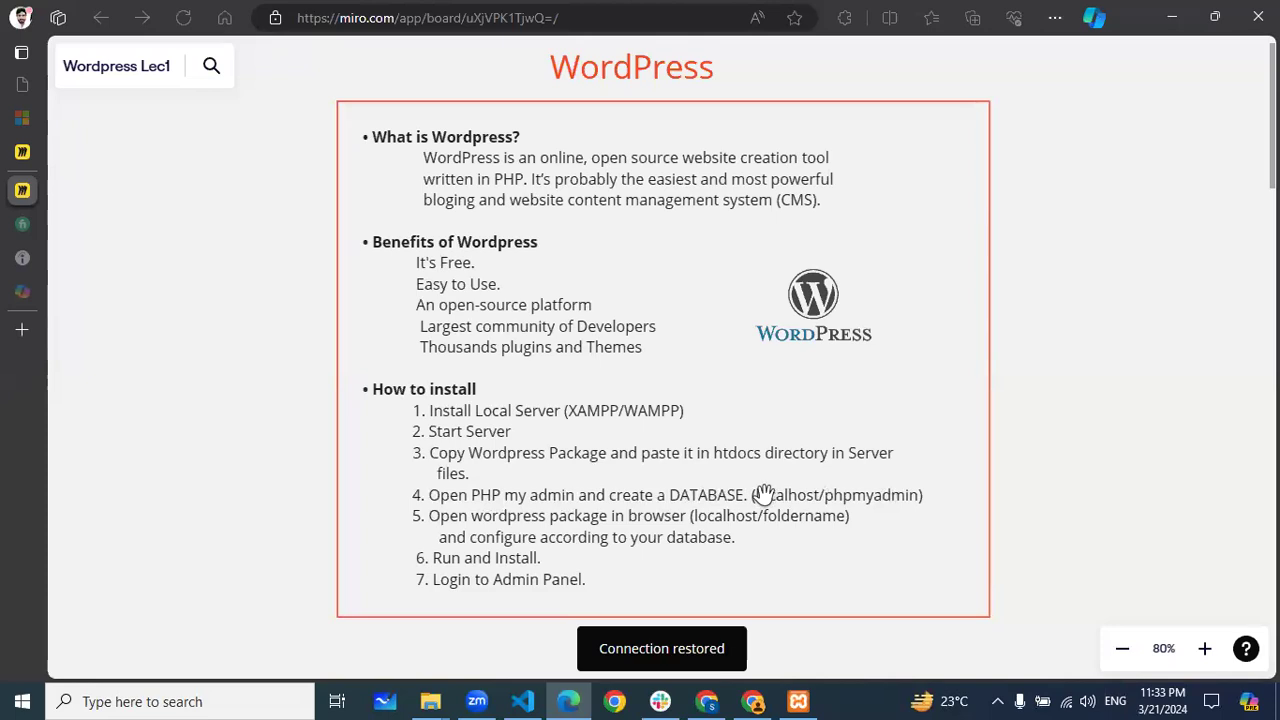
pyautogui.click(753, 700)
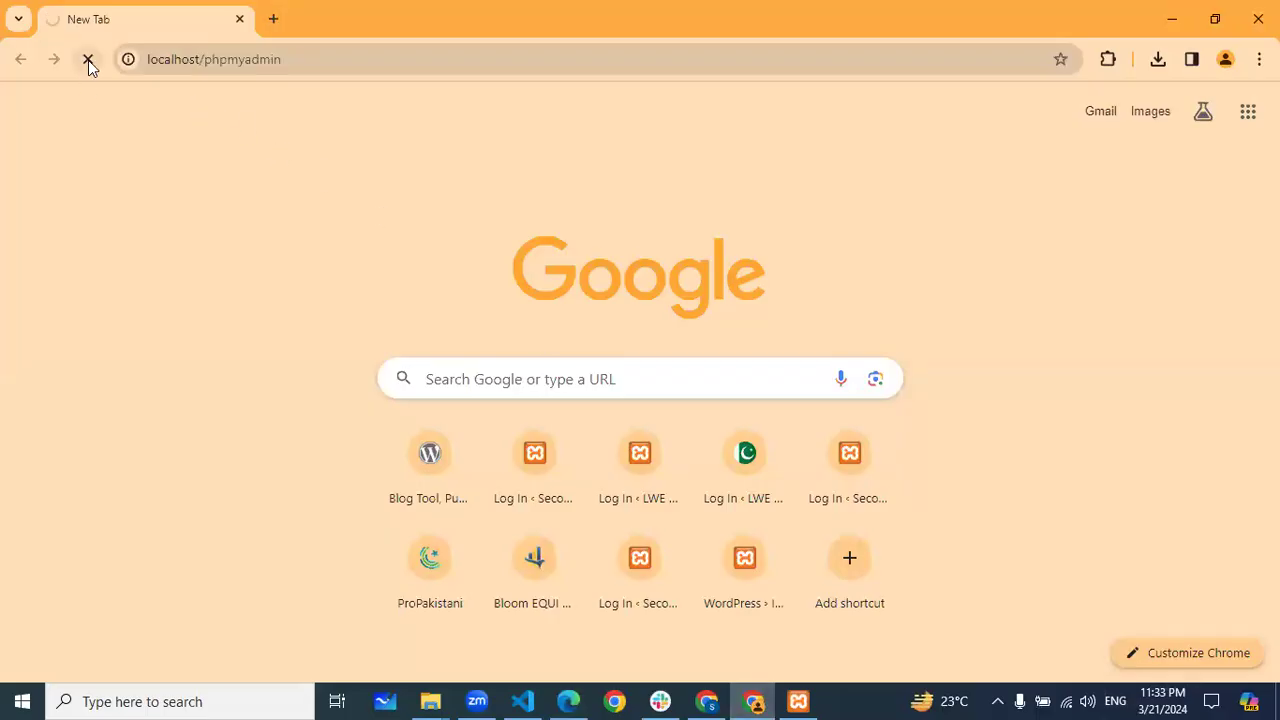
pyautogui.click(343, 58)
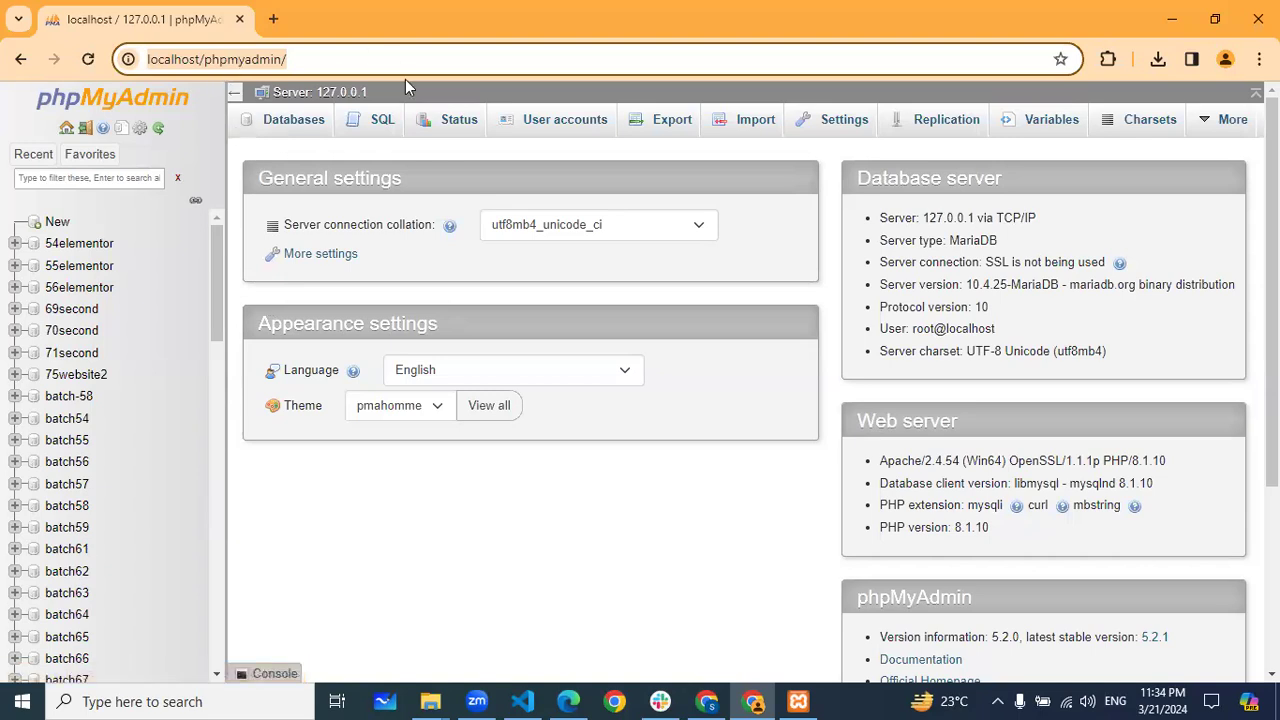
# Under Databases, create a database named batch93 with utf8mb4_general_ci collation
pyautogui.click(290, 128)
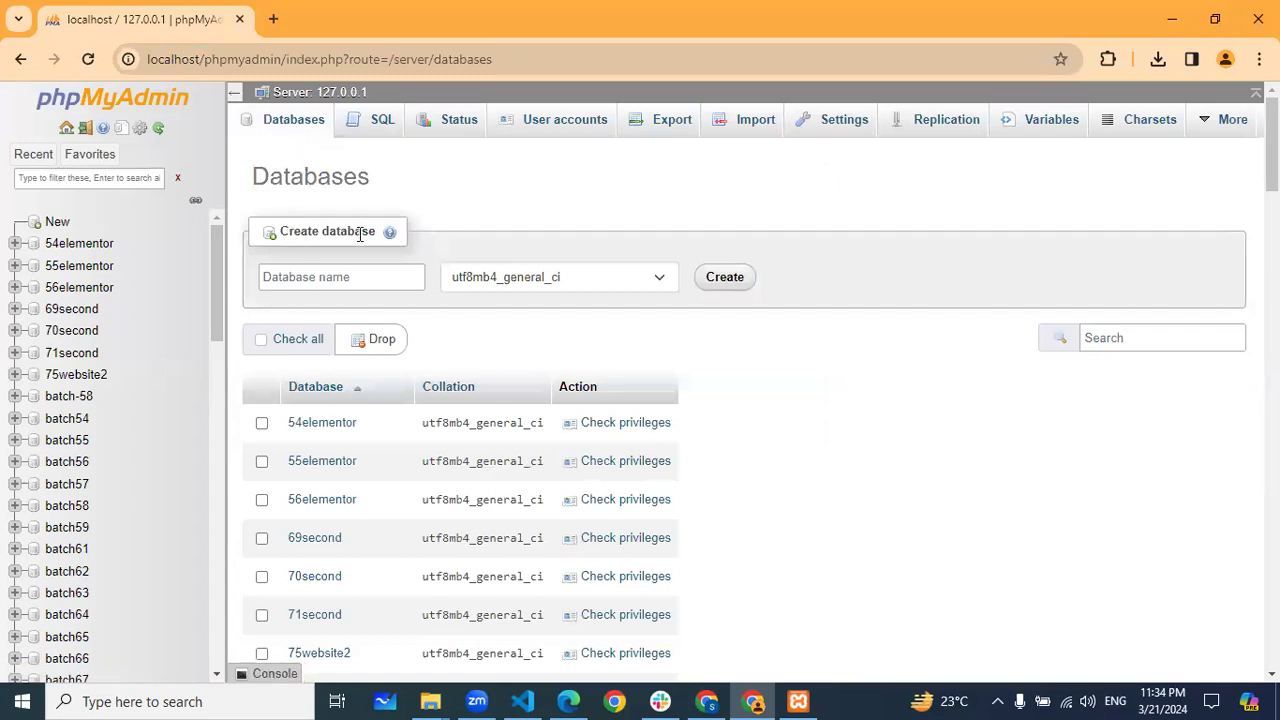
pyautogui.click(305, 277)
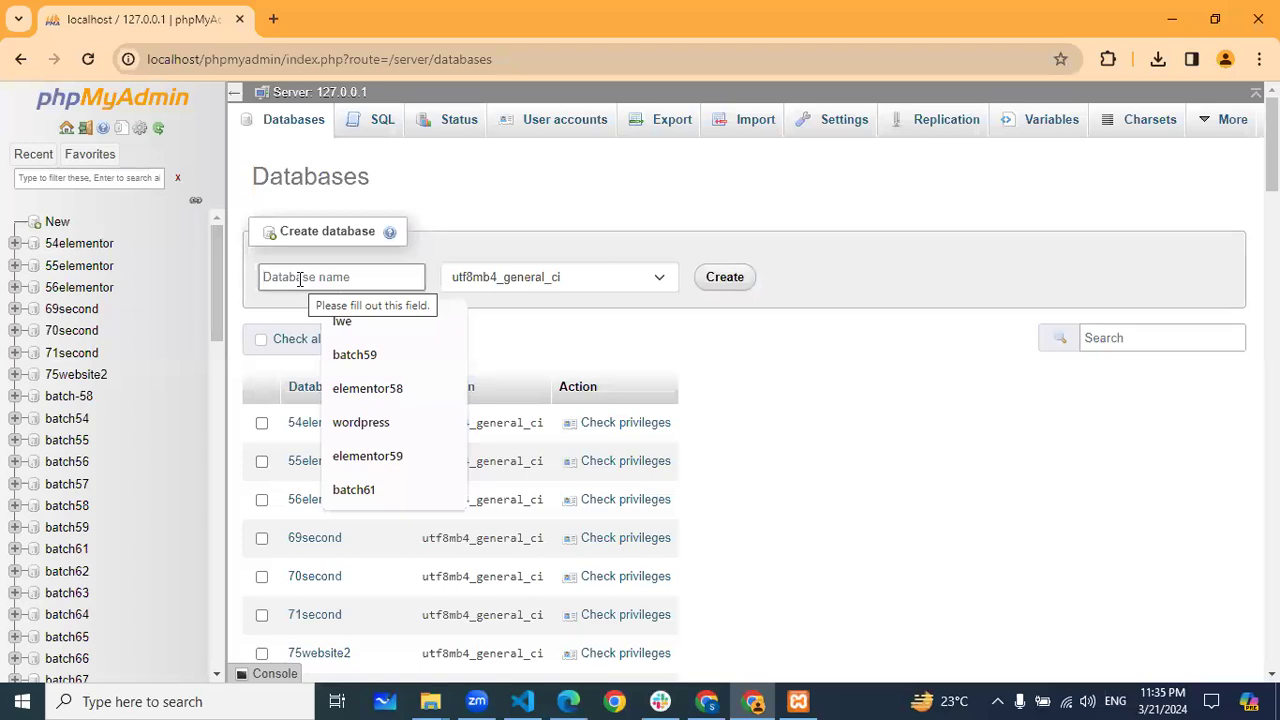
pyautogui.write('bat')
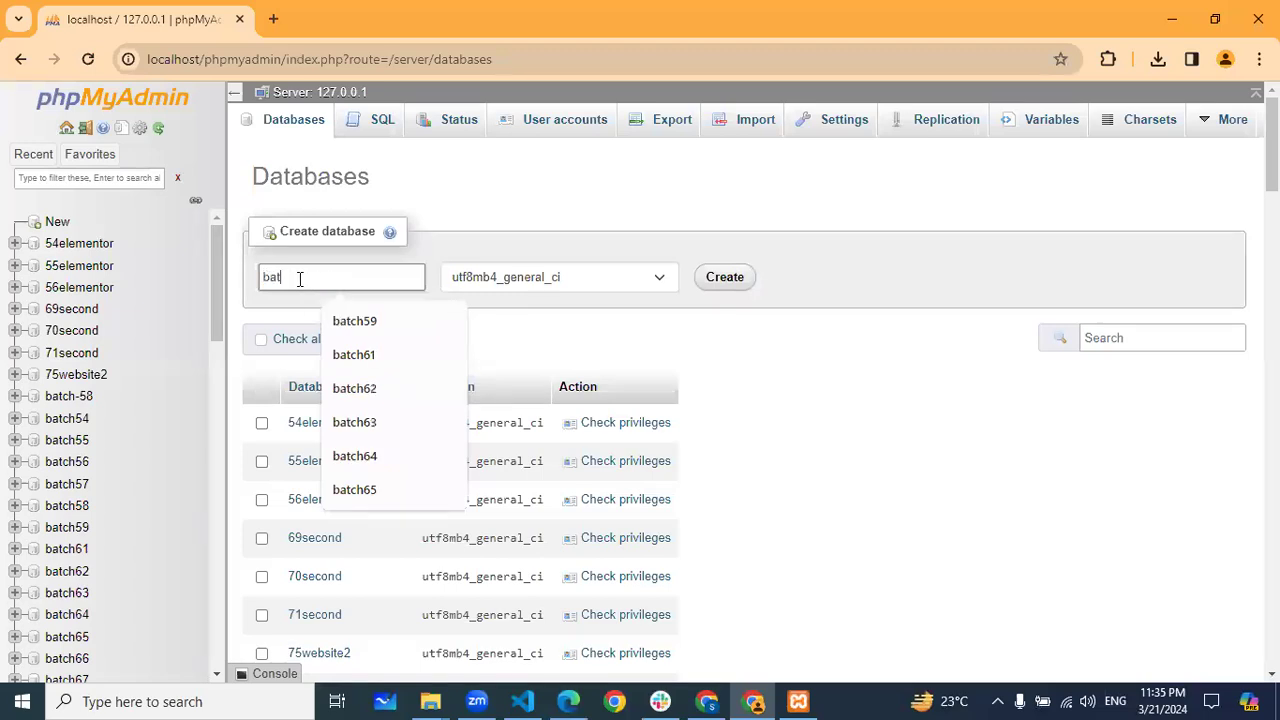
pyautogui.write('ch93')
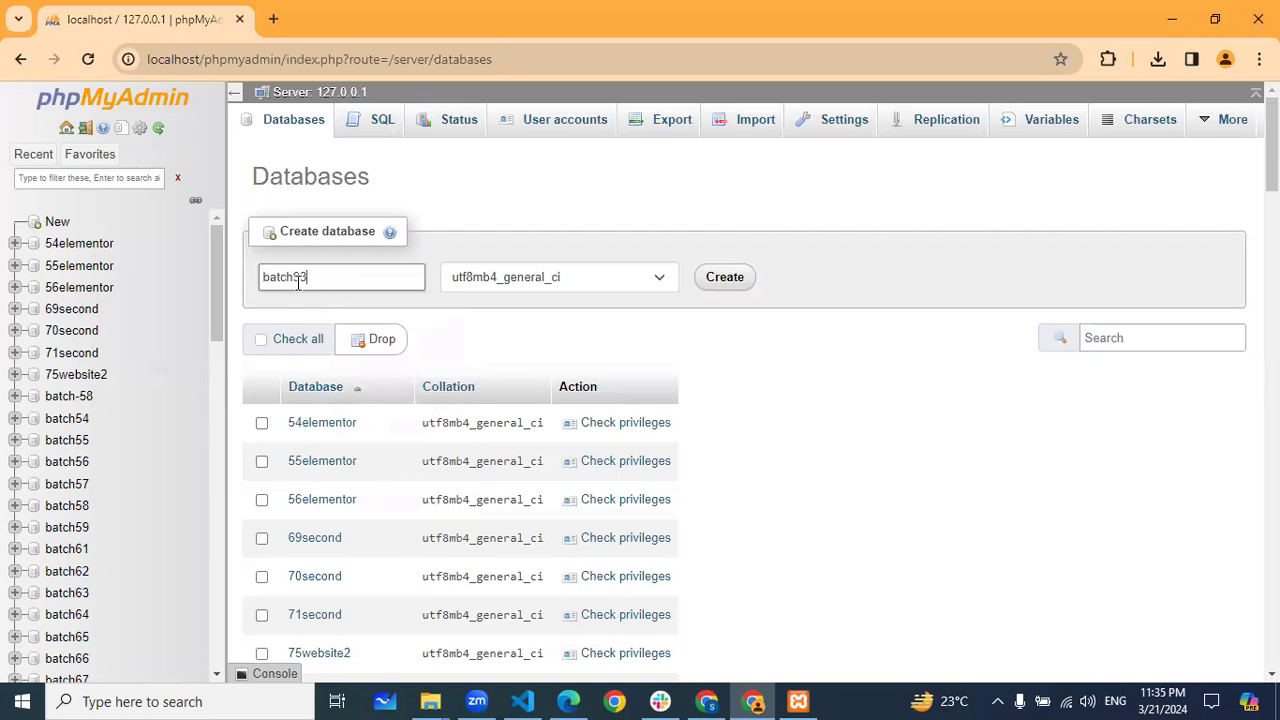
pyautogui.click(740, 288)
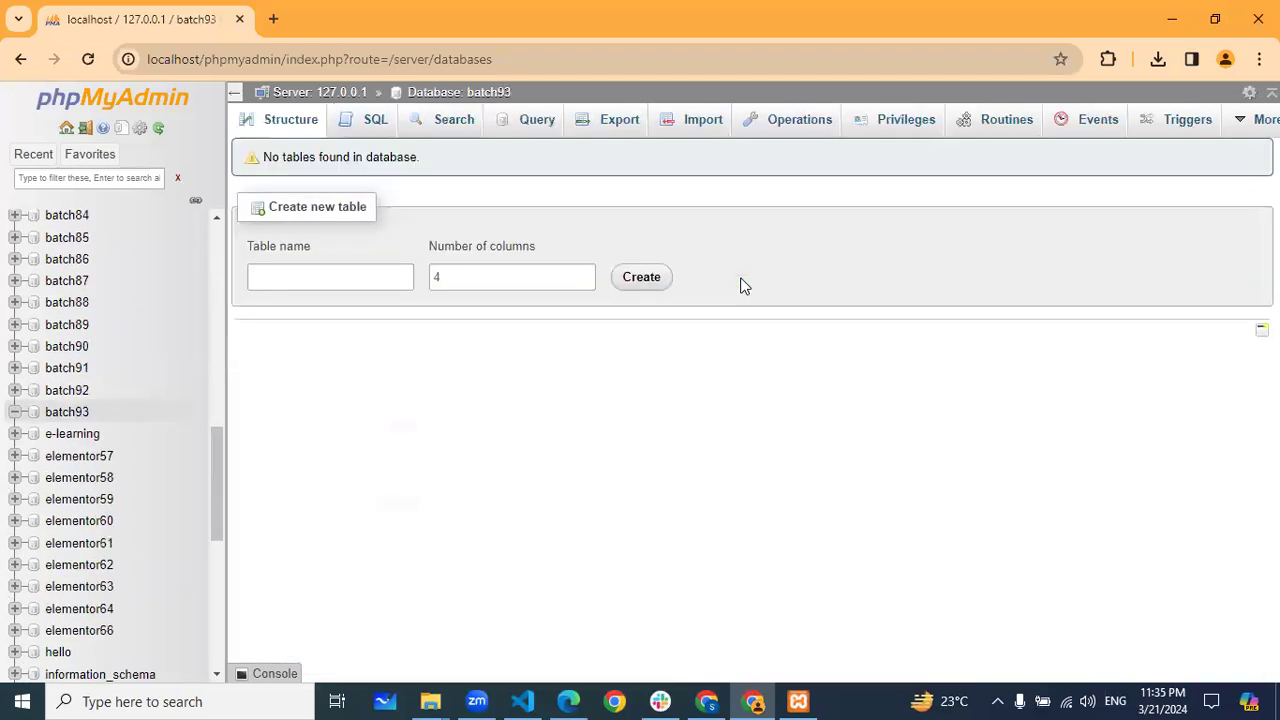
# Open a new Chrome tab, checking the install steps on the Miro board
pyautogui.click(275, 20)
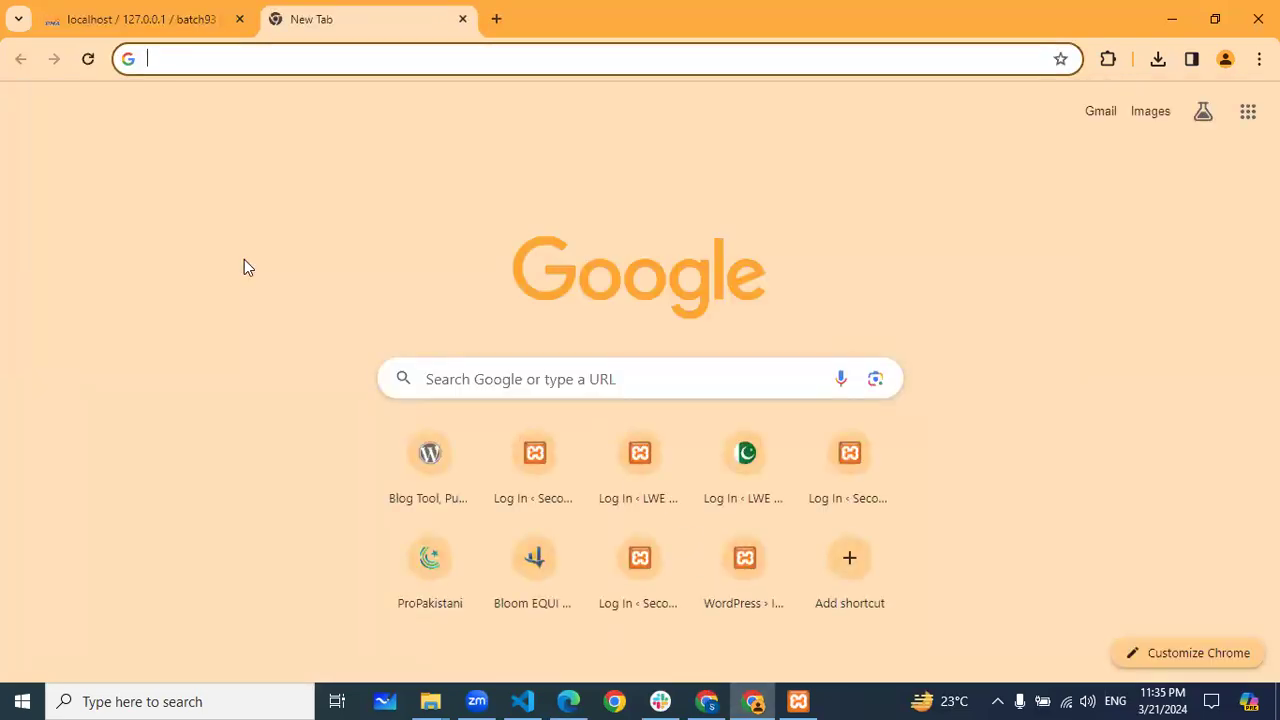
pyautogui.click(580, 700)
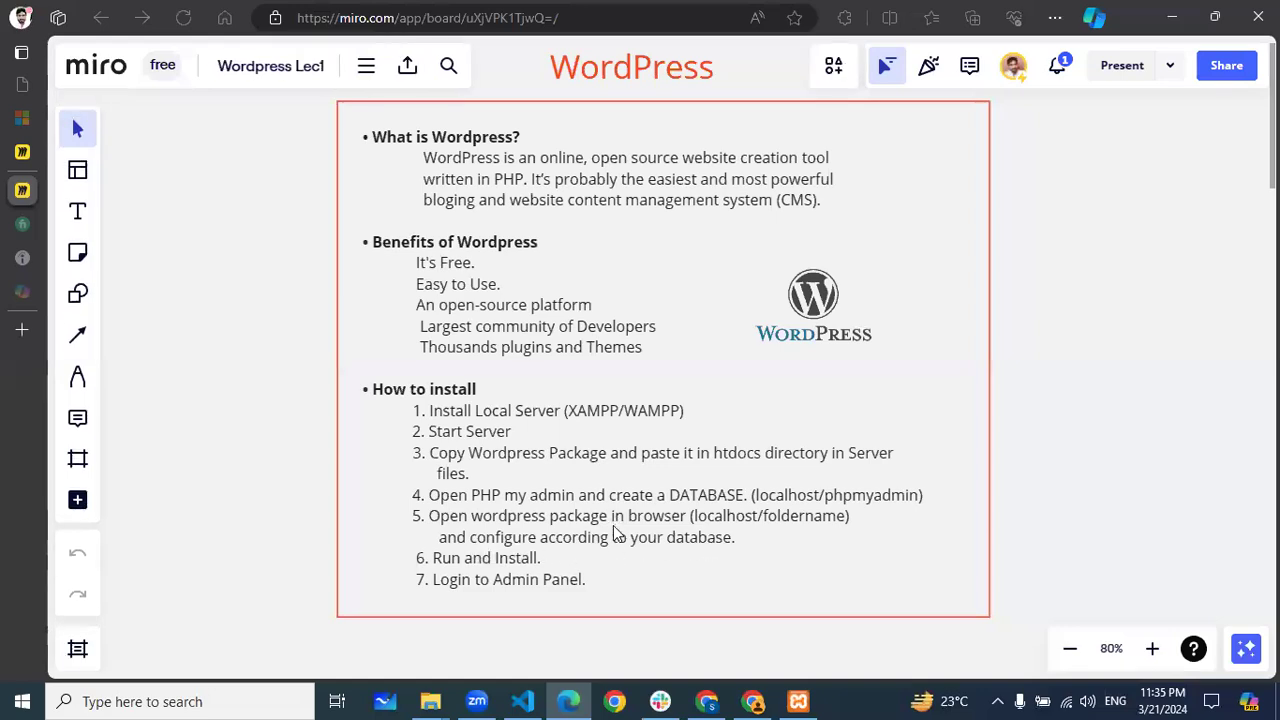
pyautogui.click(753, 701)
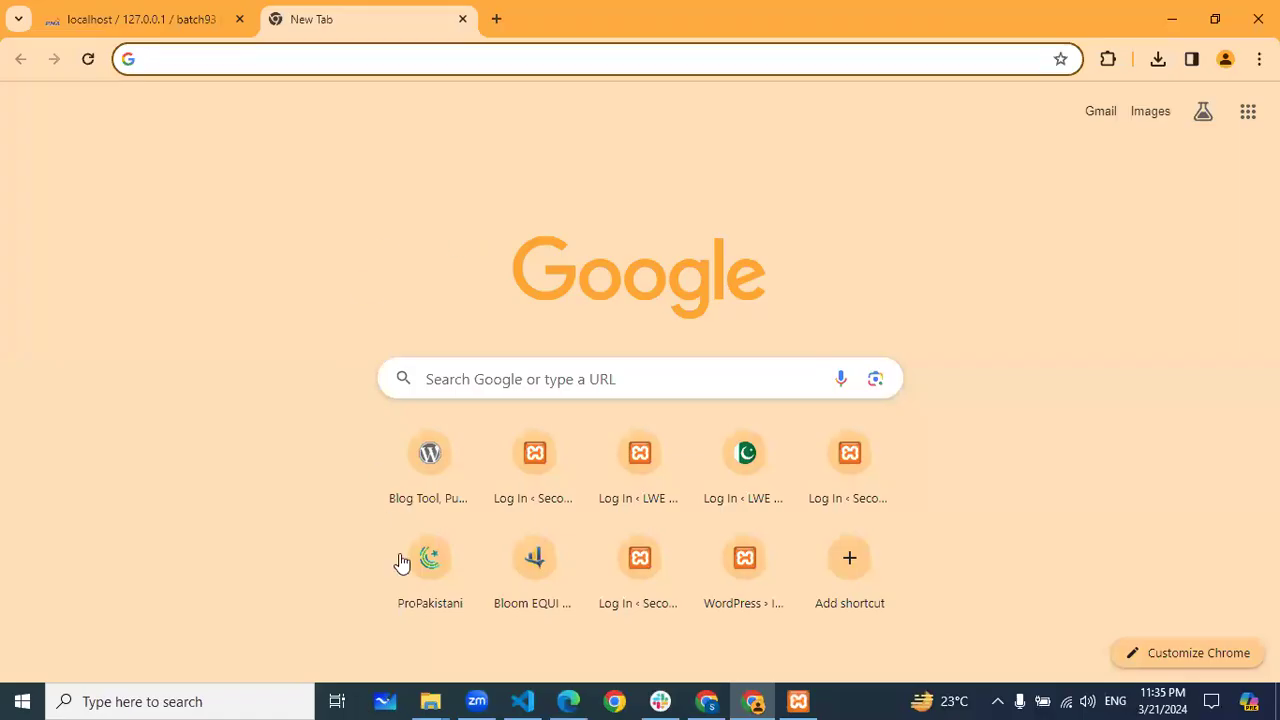
pyautogui.moveTo(430, 701)
pyautogui.click(410, 604)
# Type localhost/batch93 in the new tab, fixing the batchh93 typo against the htdocs folder name
pyautogui.write('lo')
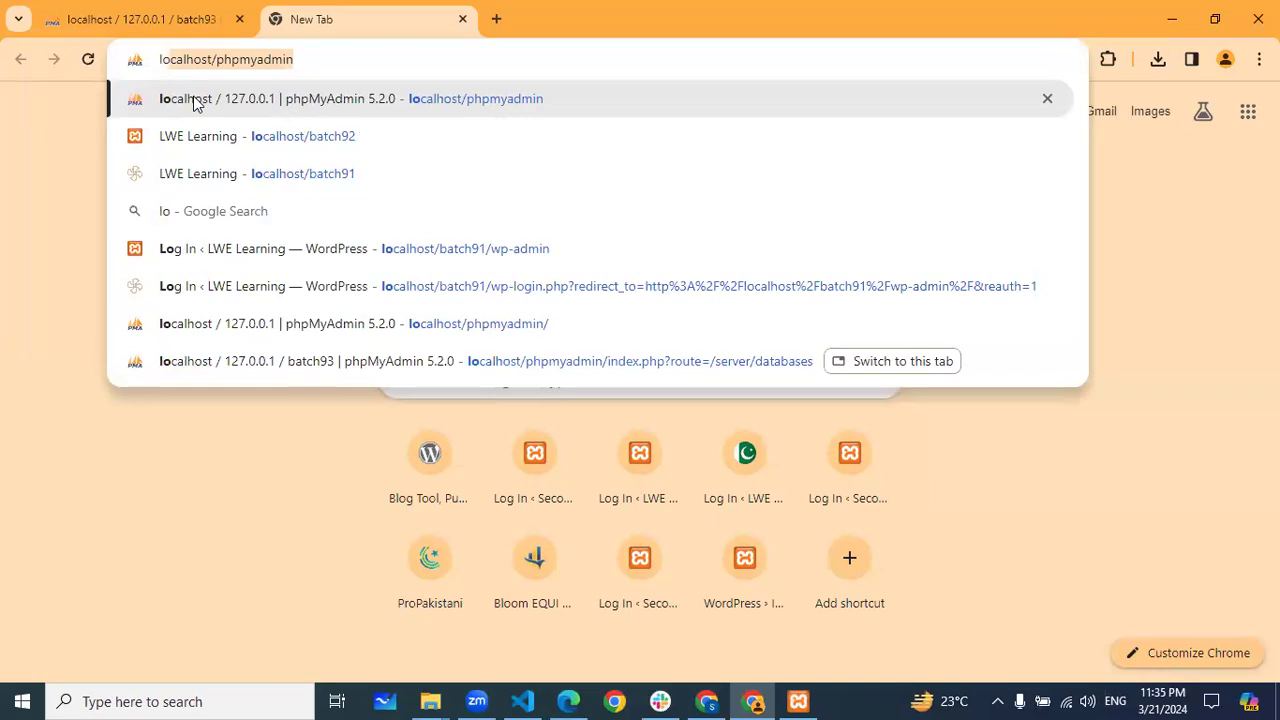
pyautogui.write('c')
pyautogui.press('Right')
pyautogui.press('BackSpace')
pyautogui.press('BackSpace')
pyautogui.press('BackSpace')
pyautogui.press('BackSpace')
pyautogui.press('BackSpace')
pyautogui.press('BackSpace')
pyautogui.press('BackSpace')
pyautogui.press('BackSpace')
pyautogui.press('BackSpace')
pyautogui.press('BackSpace')
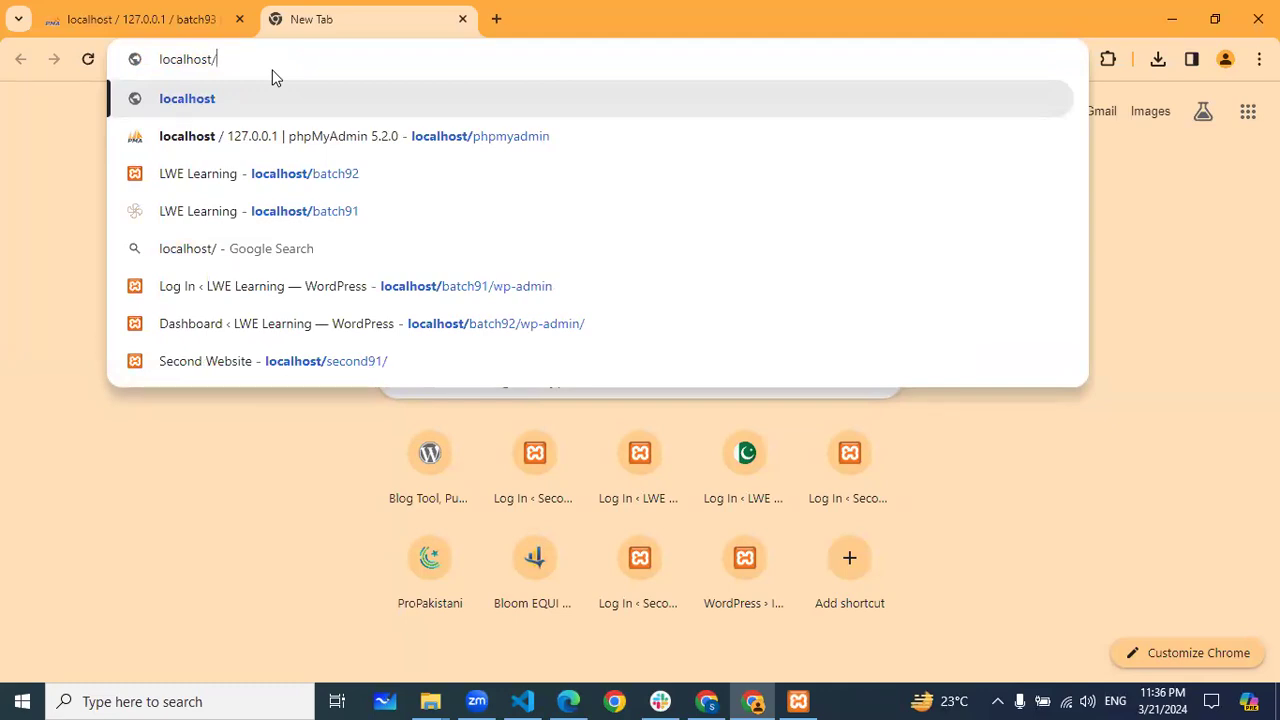
pyautogui.write('batc')
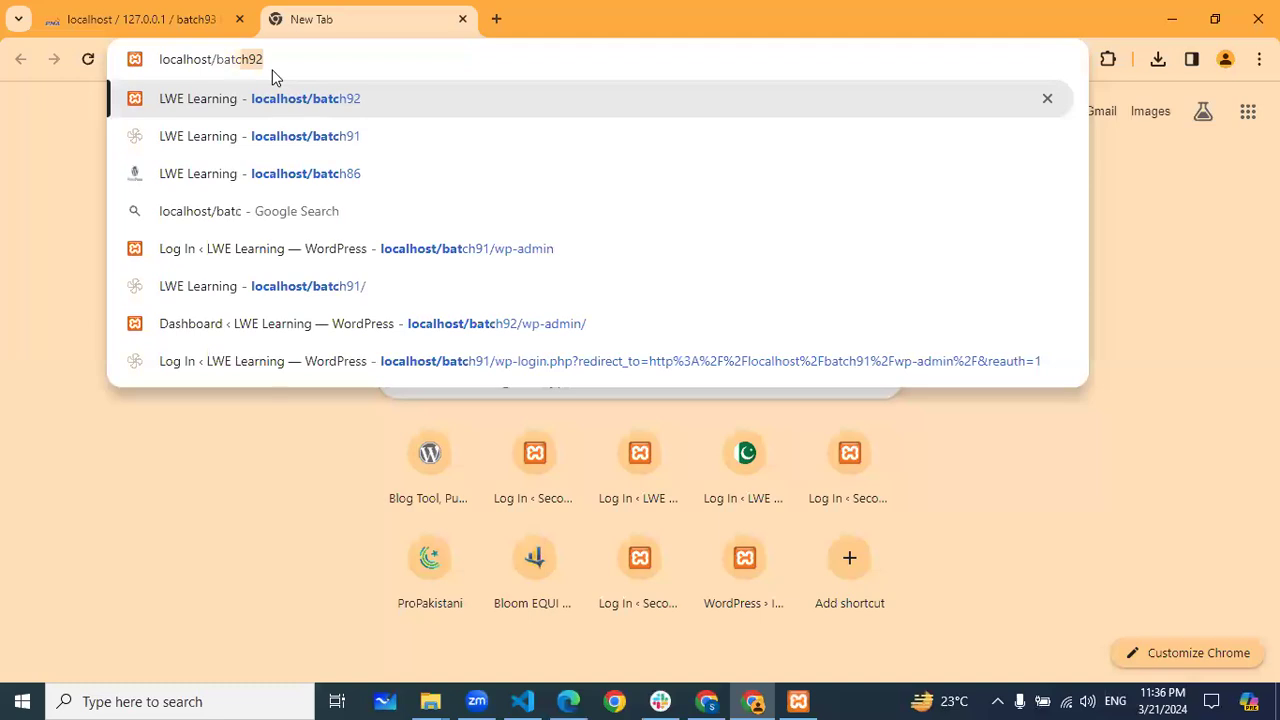
pyautogui.write('hh93')
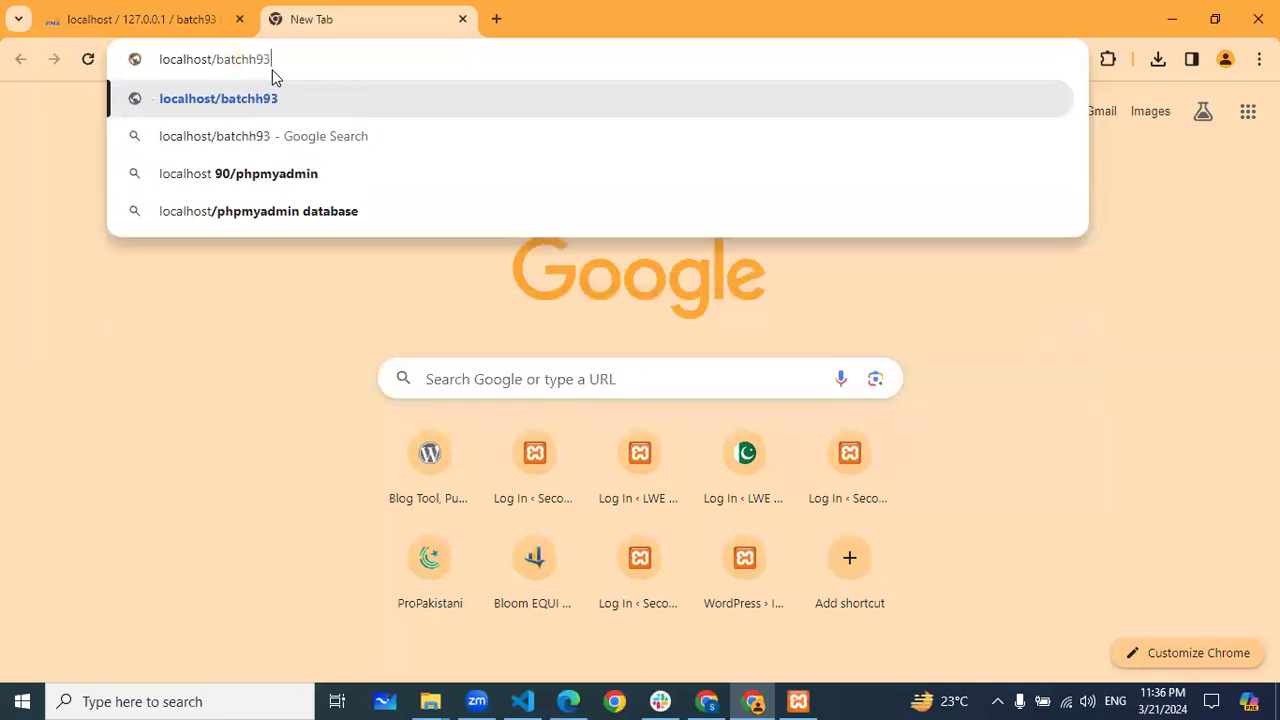
pyautogui.press('BackSpace')
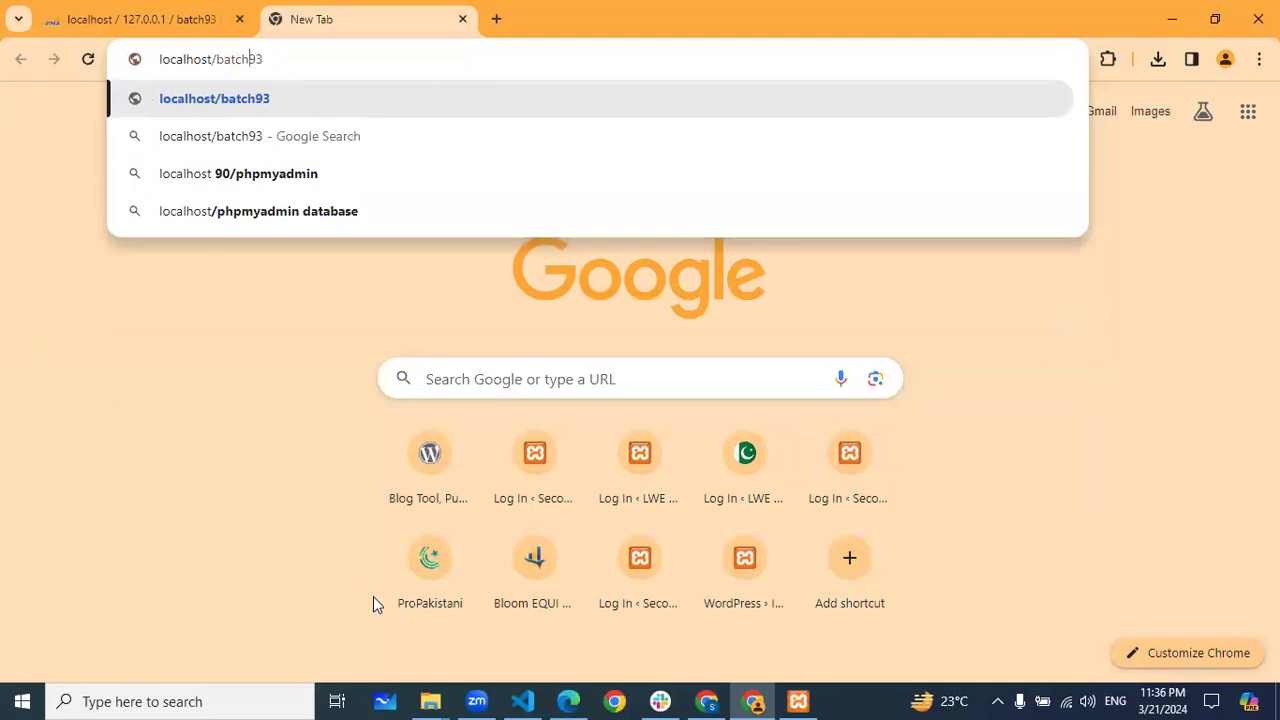
pyautogui.click(430, 701)
pyautogui.click(390, 630)
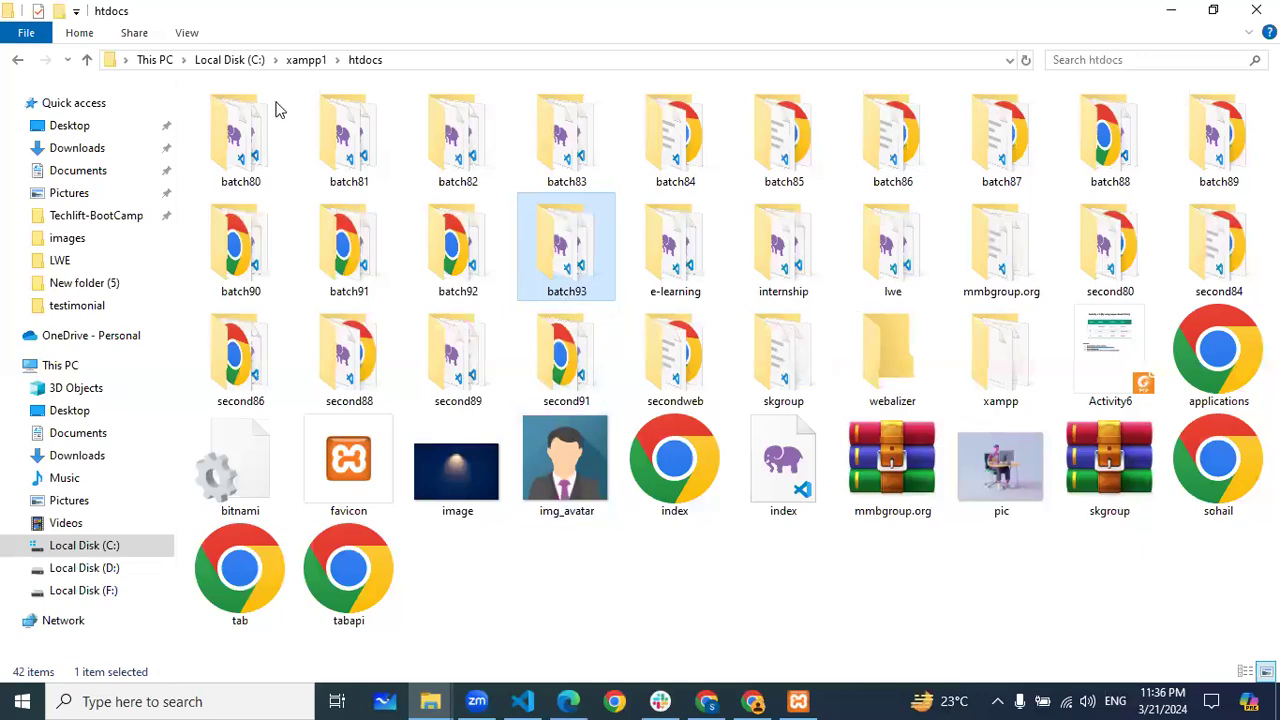
pyautogui.hotkey('alt', 'Tab')
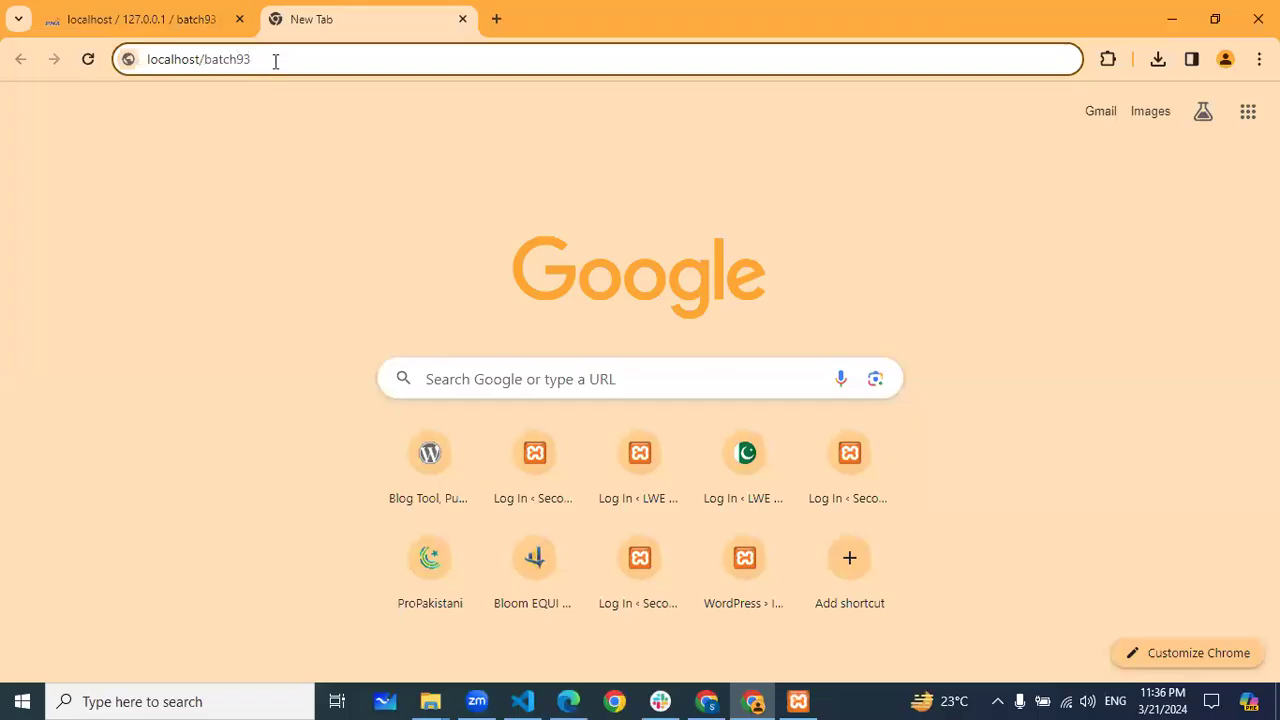
# Load localhost/batch93 to reach the WordPress setup-config language page, after checking the Miro notes
pyautogui.press('Return')
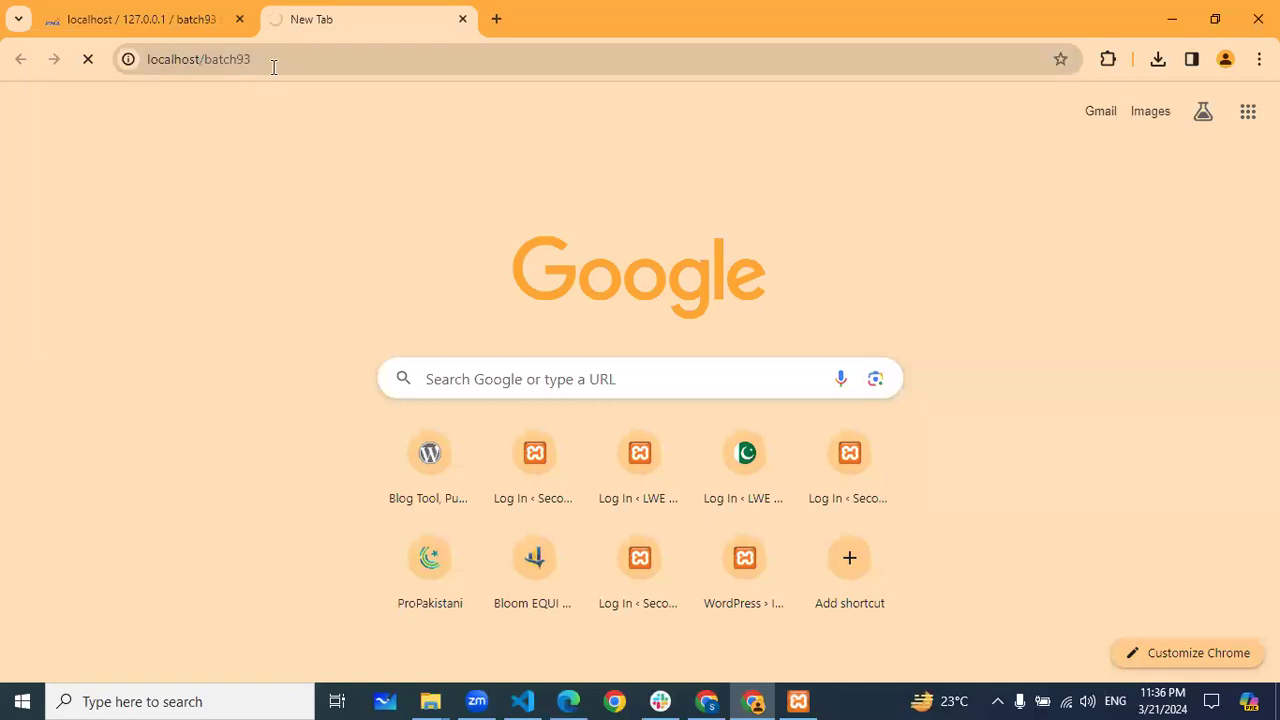
pyautogui.moveTo(266, 61); pyautogui.dragTo(150, 62)
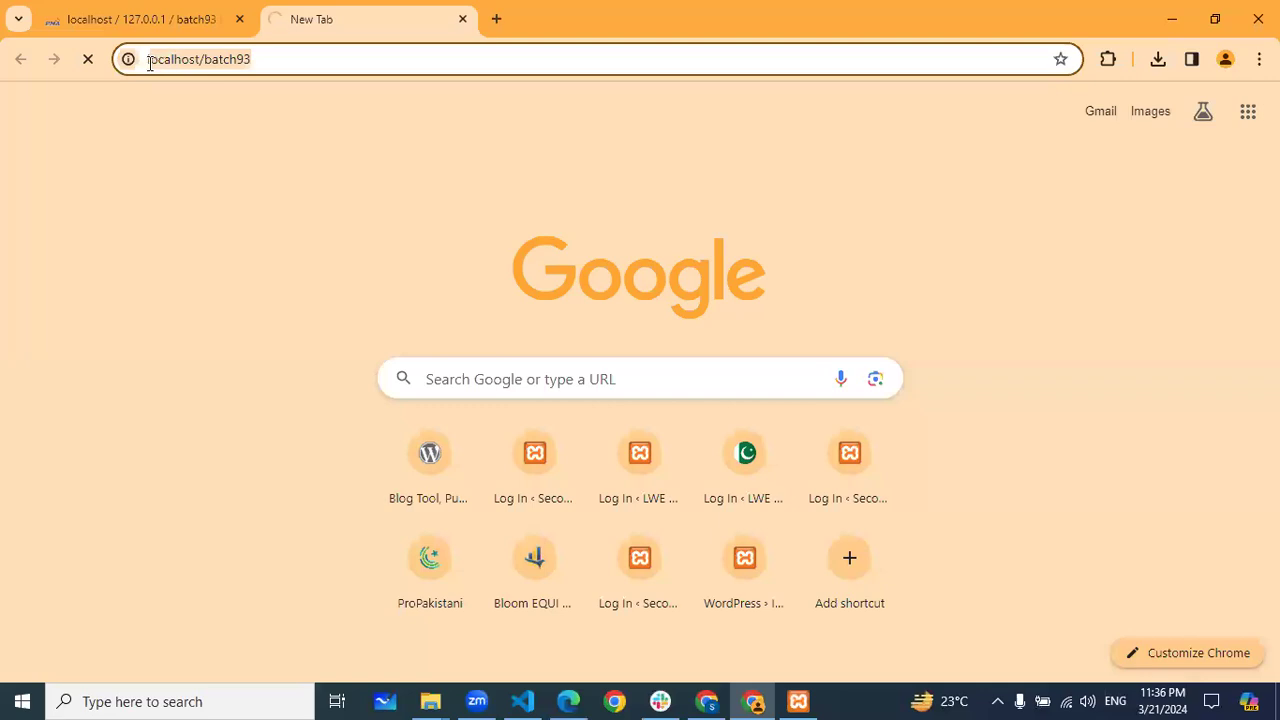
pyautogui.click(257, 141)
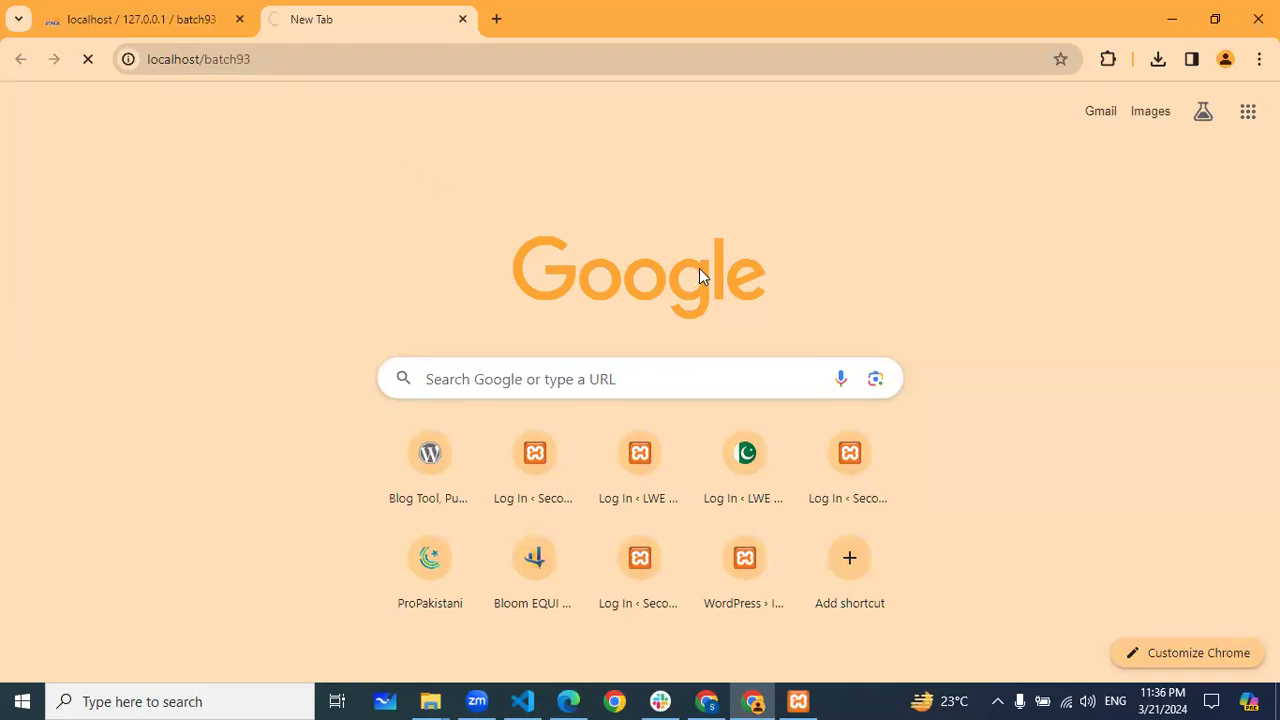
pyautogui.click(563, 700)
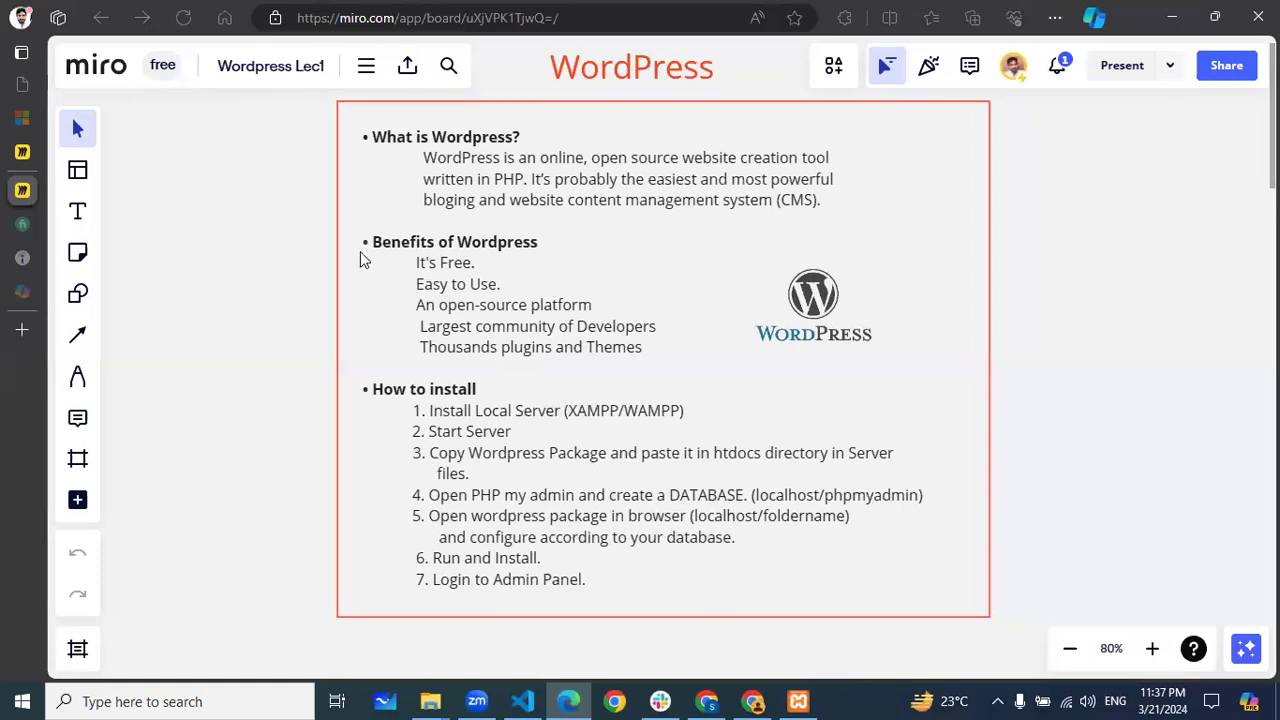
pyautogui.hotkey('alt', 'Tab')
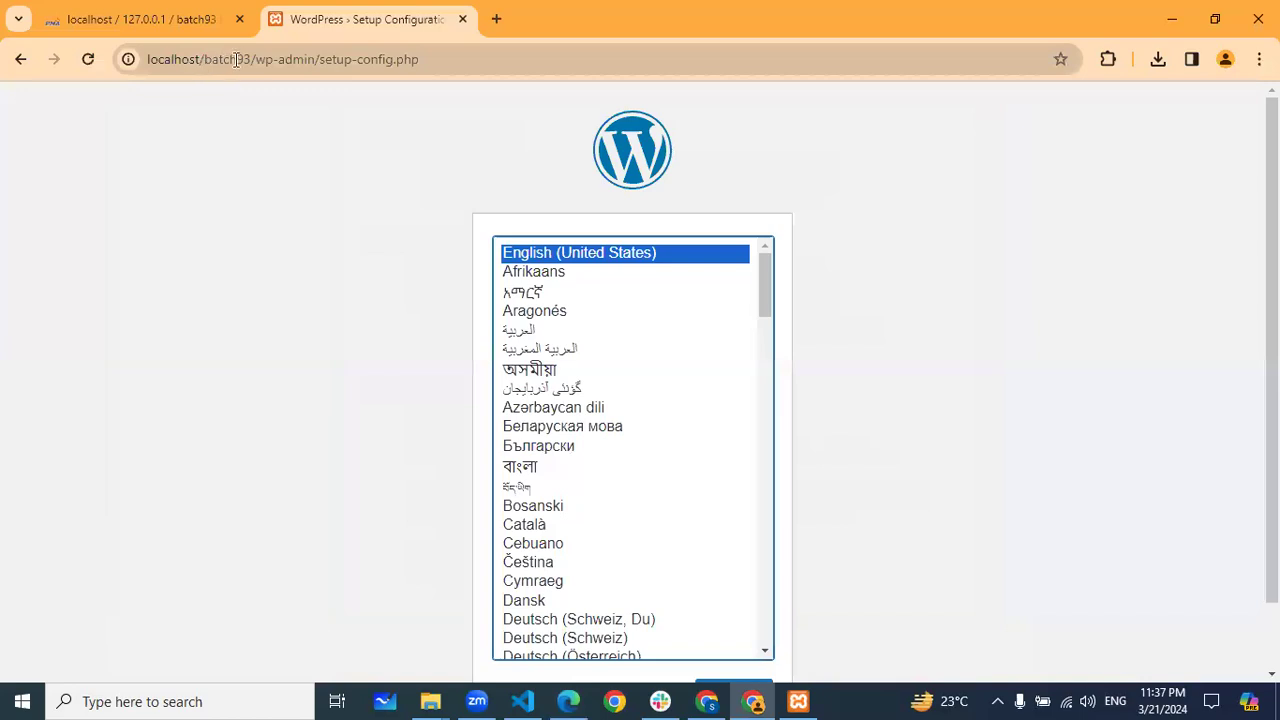
# Continue with English (United States) and review the welcome page's required database details
pyautogui.scroll(-2, 1003, 349)
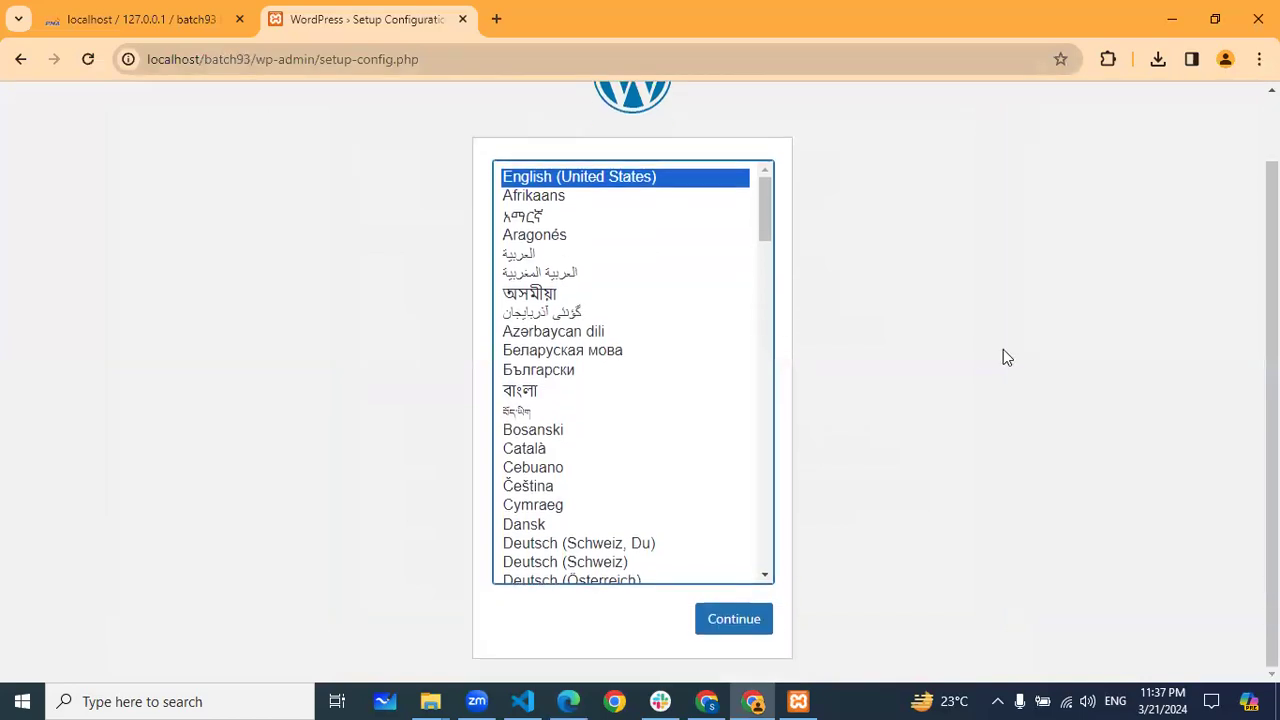
pyautogui.click(745, 616)
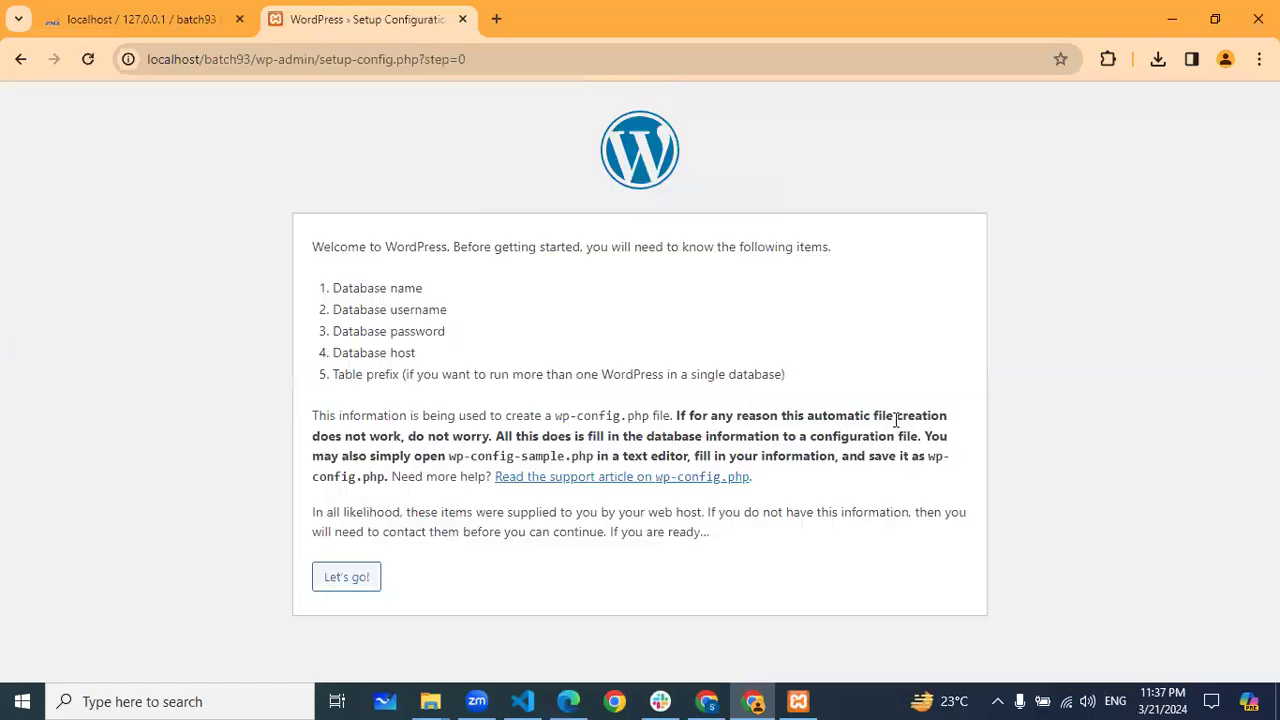
pyautogui.moveTo(316, 246); pyautogui.dragTo(583, 249)
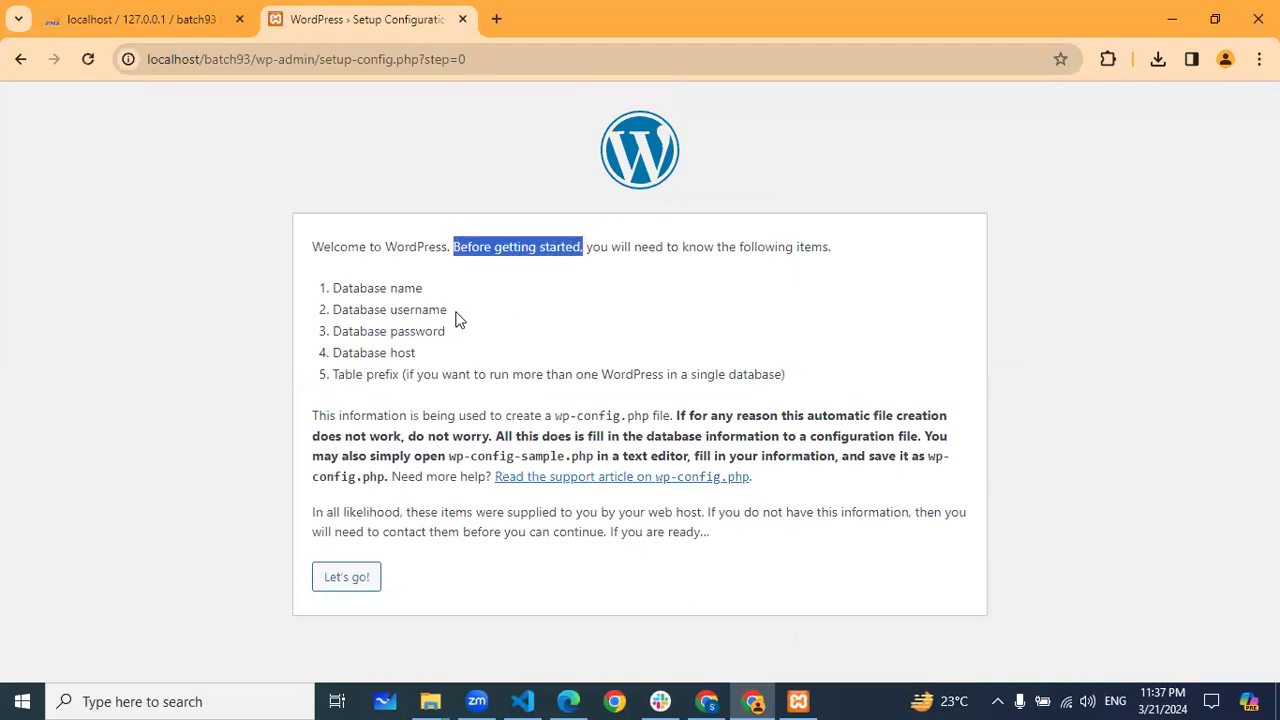
pyautogui.click(370, 301)
pyautogui.moveTo(341, 289); pyautogui.dragTo(448, 318)
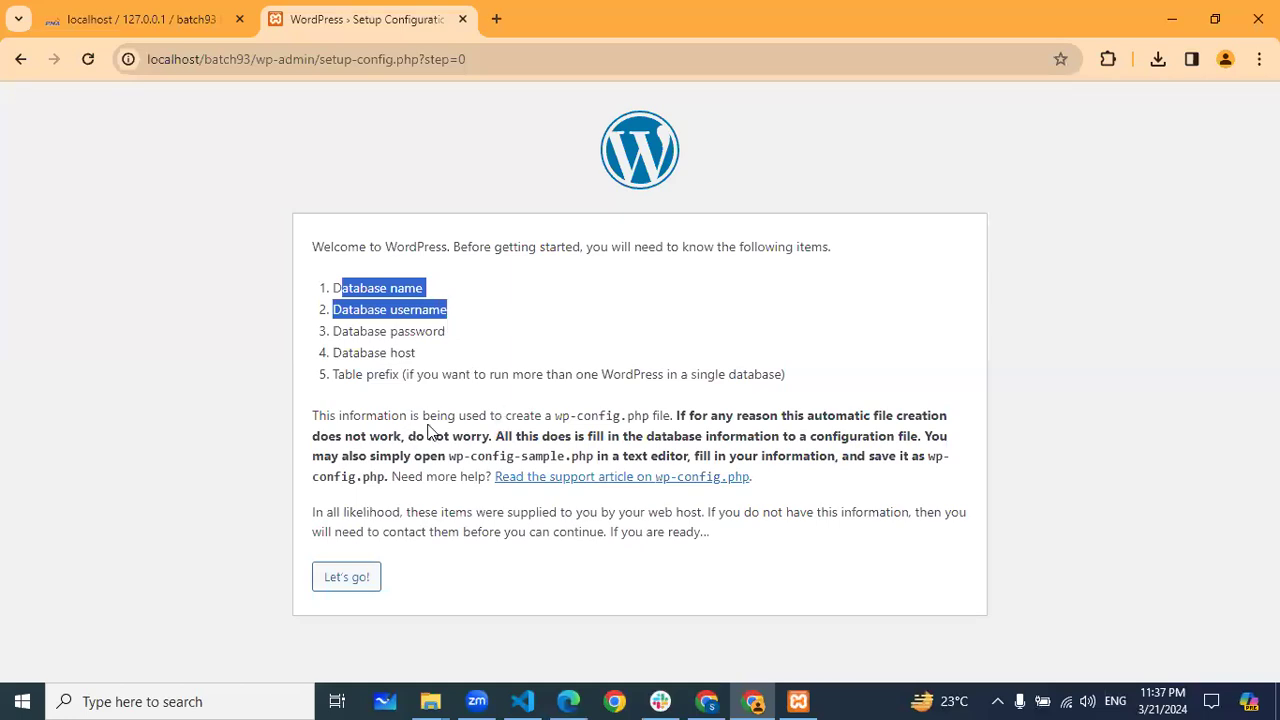
# Open the database connection form and clear the autofilled username and password
pyautogui.click(270, 512)
pyautogui.click(358, 588)
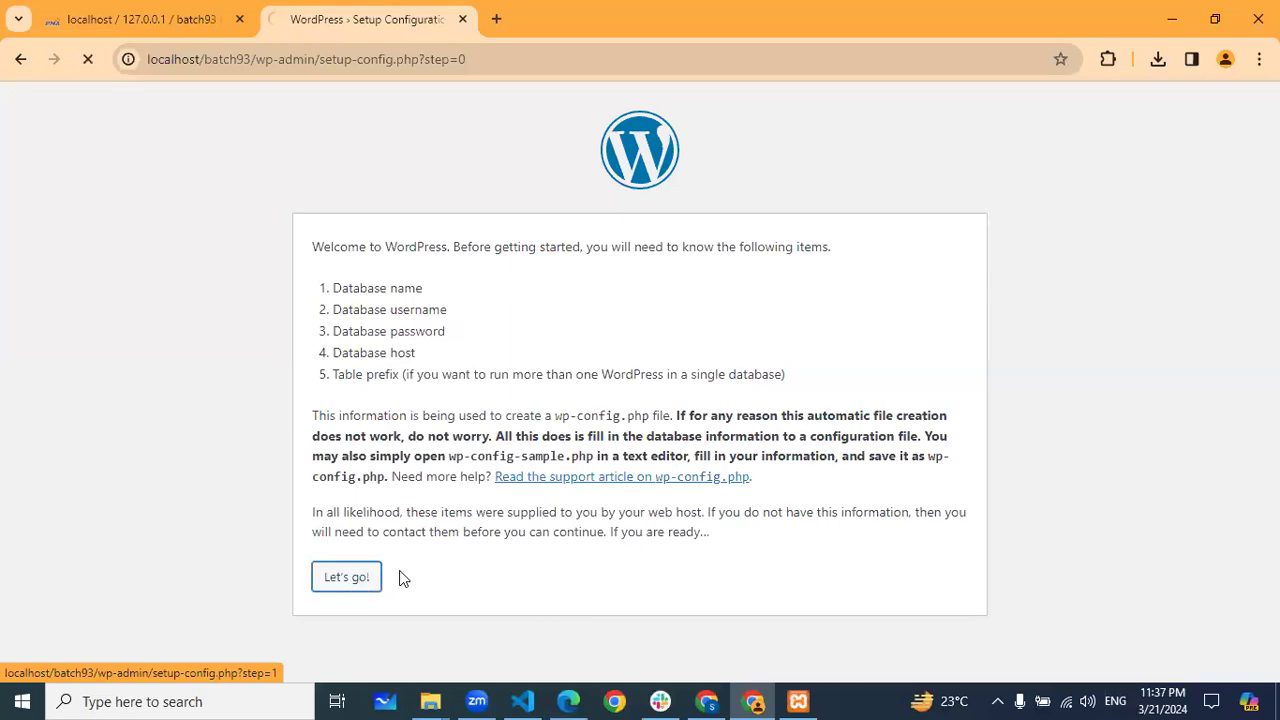
pyautogui.moveTo(302, 290); pyautogui.dragTo(398, 299)
pyautogui.doubleClick(470, 366)
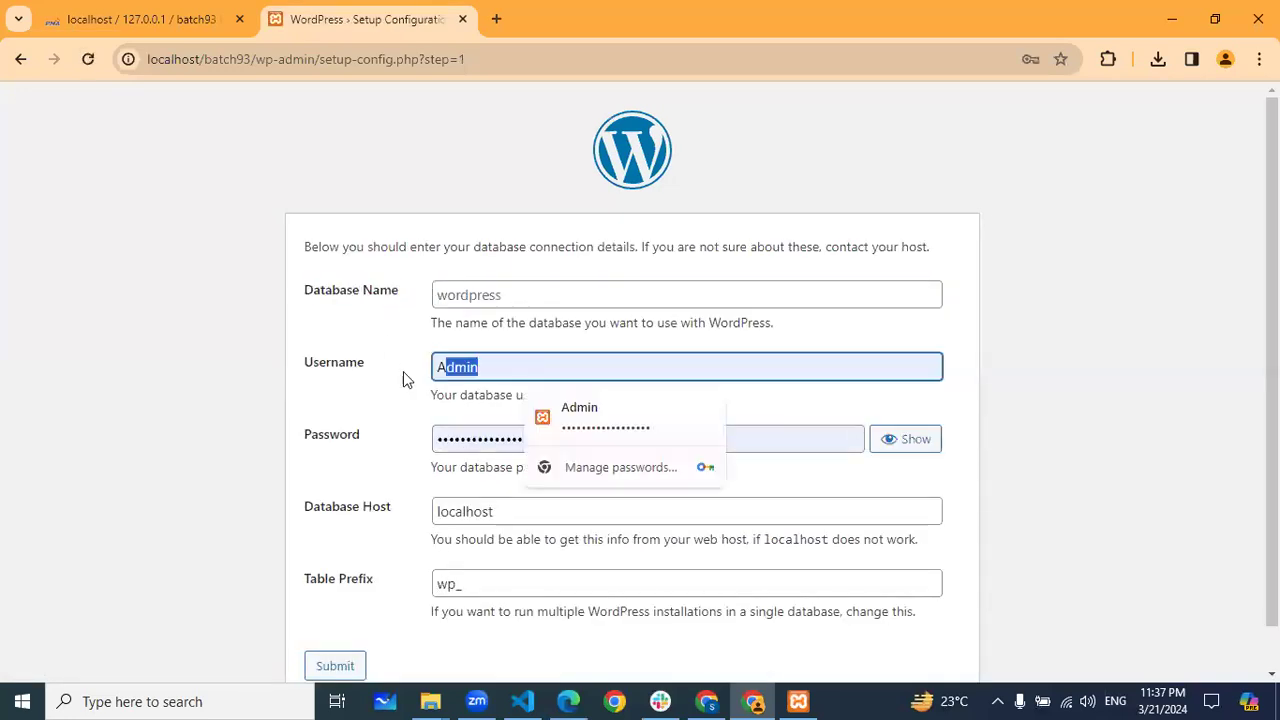
pyautogui.press('BackSpace')
pyautogui.doubleClick(513, 438)
pyautogui.press('BackSpace')
pyautogui.click(270, 395)
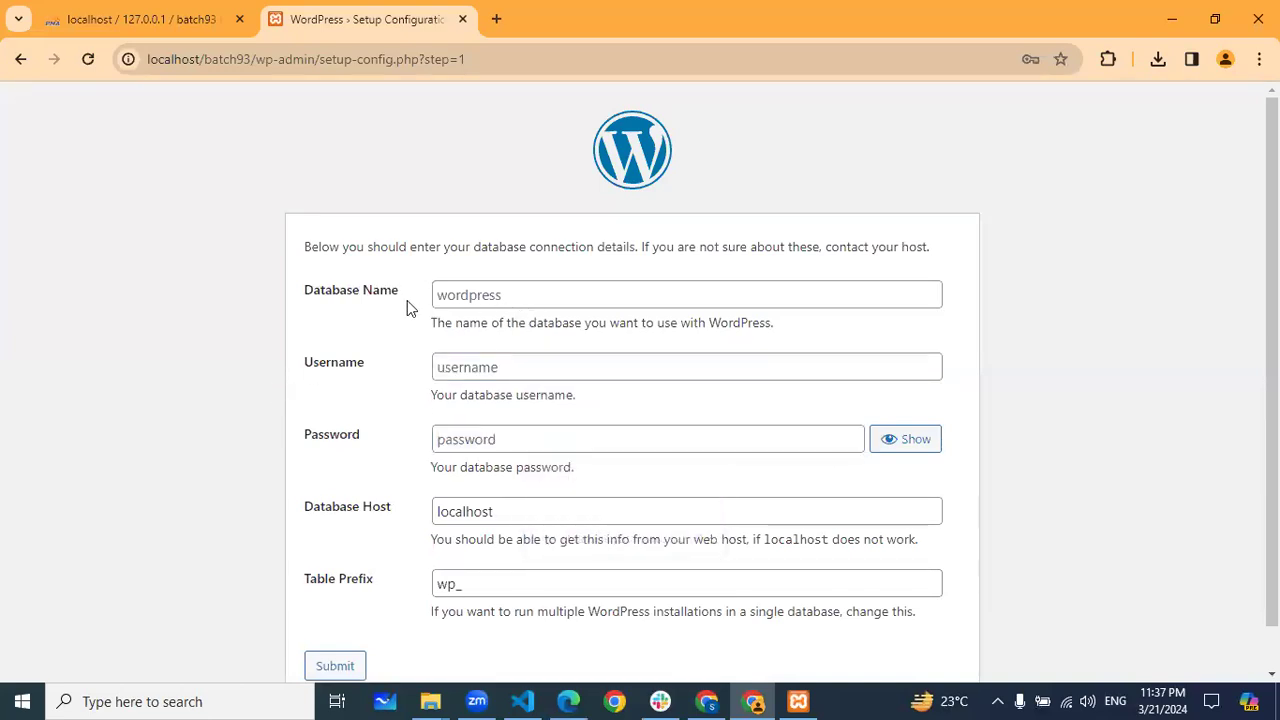
pyautogui.scroll(-1, 405, 300)
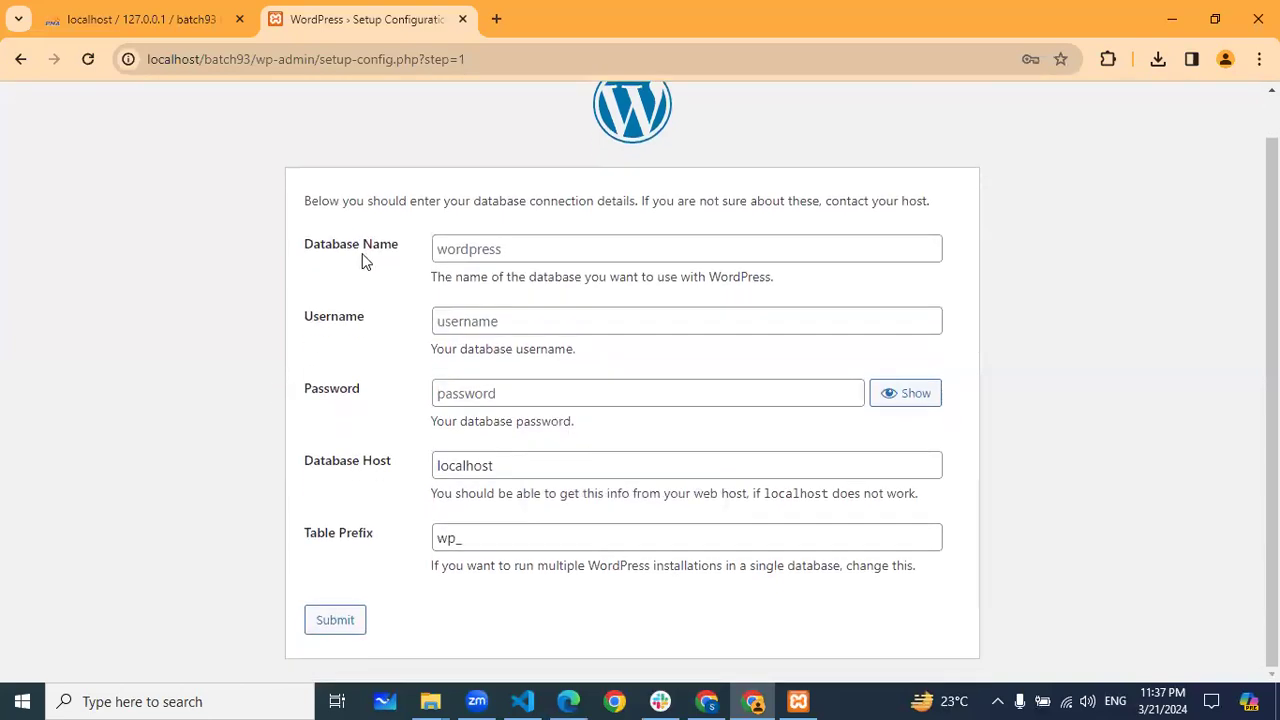
# Enter batch93 as the database name, correcting the doubled h
pyautogui.click(463, 247)
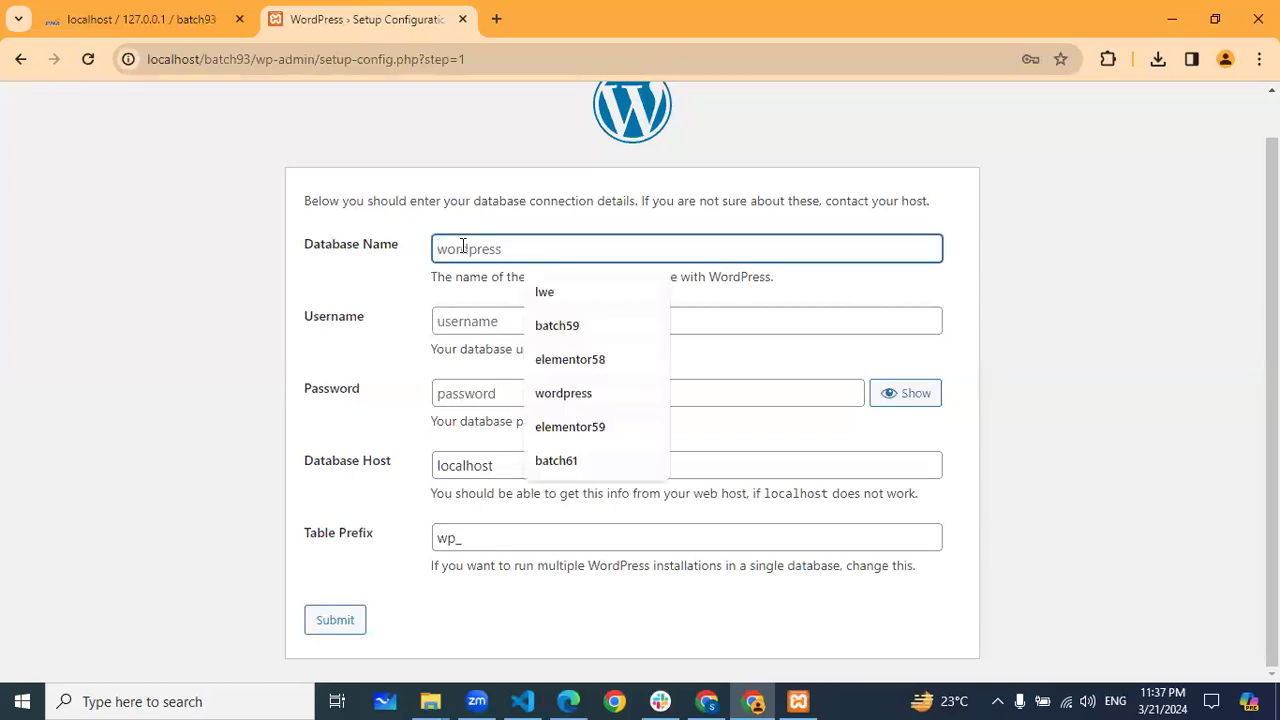
pyautogui.write('batch')
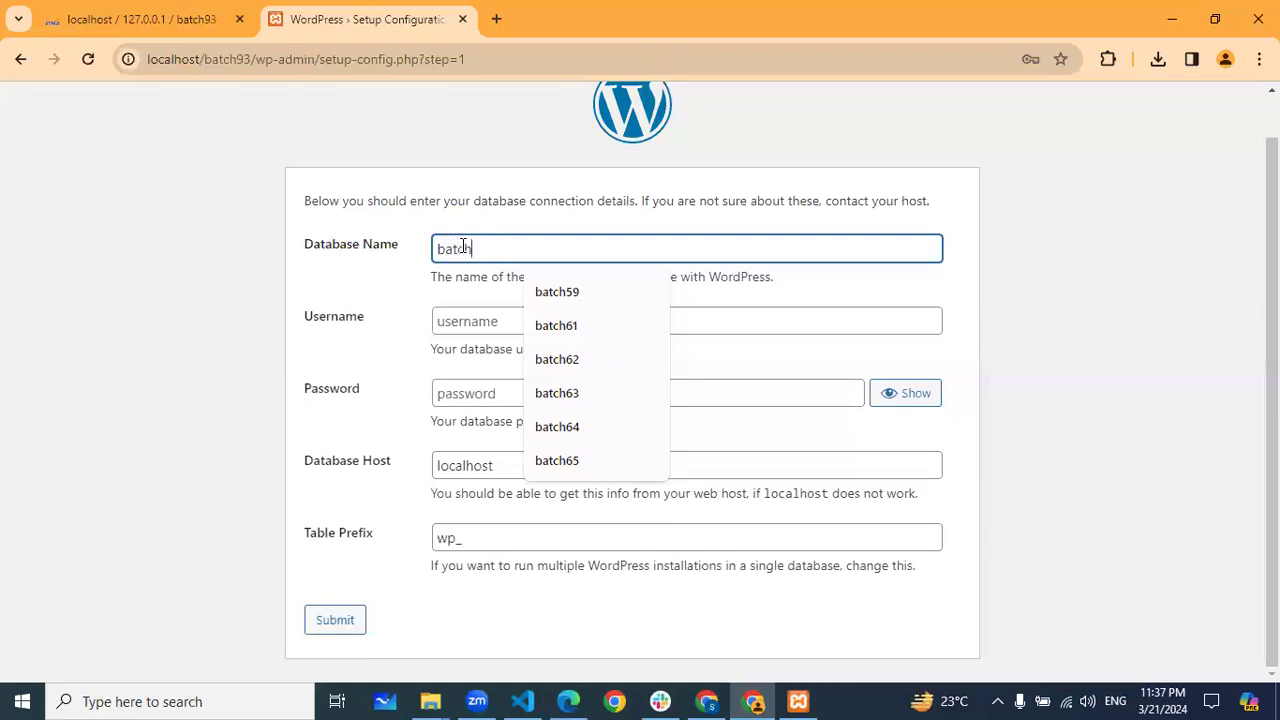
pyautogui.write('h93')
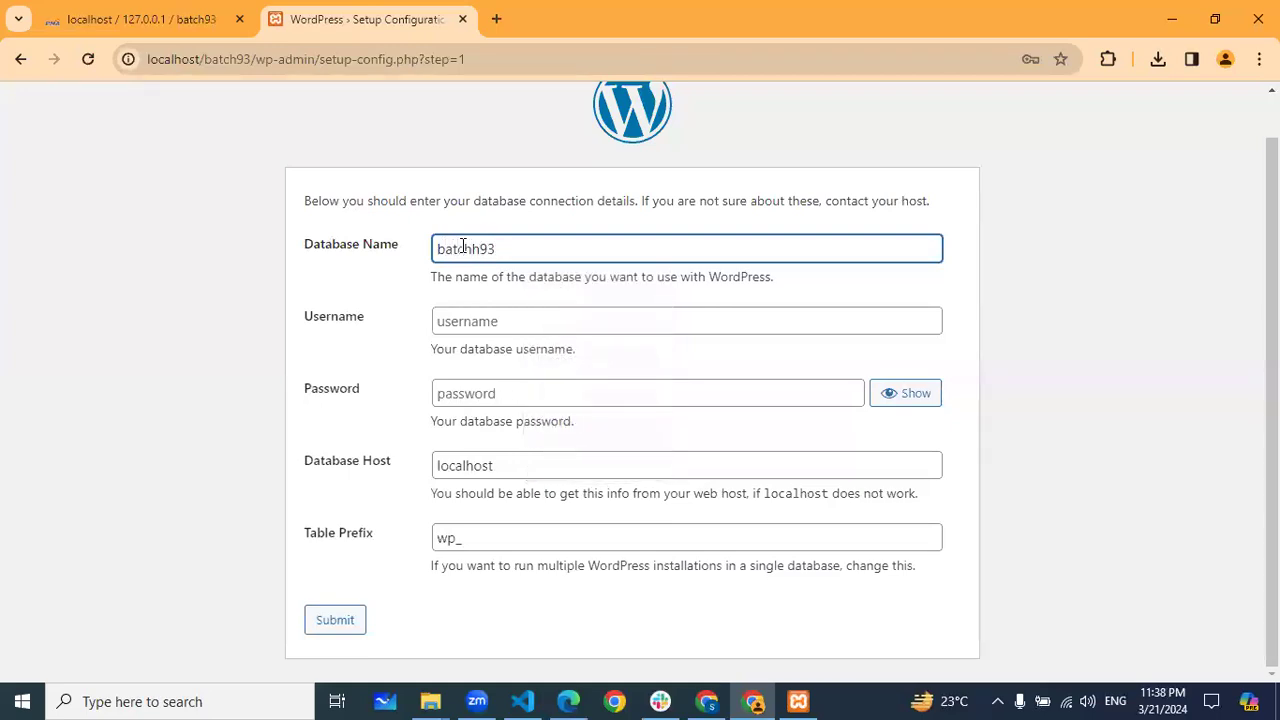
pyautogui.press('Left')
pyautogui.press('Left')
pyautogui.press('BackSpace')
pyautogui.moveTo(431, 350); pyautogui.dragTo(575, 356)
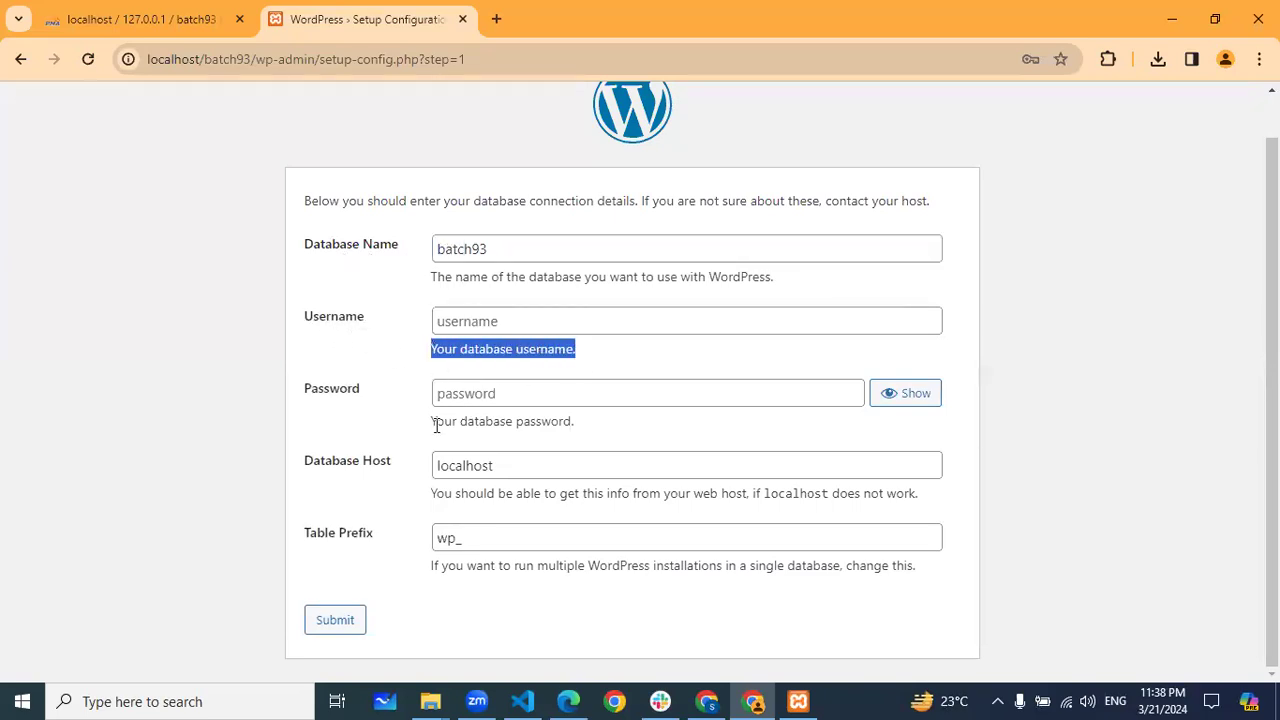
pyautogui.moveTo(435, 425); pyautogui.dragTo(576, 430)
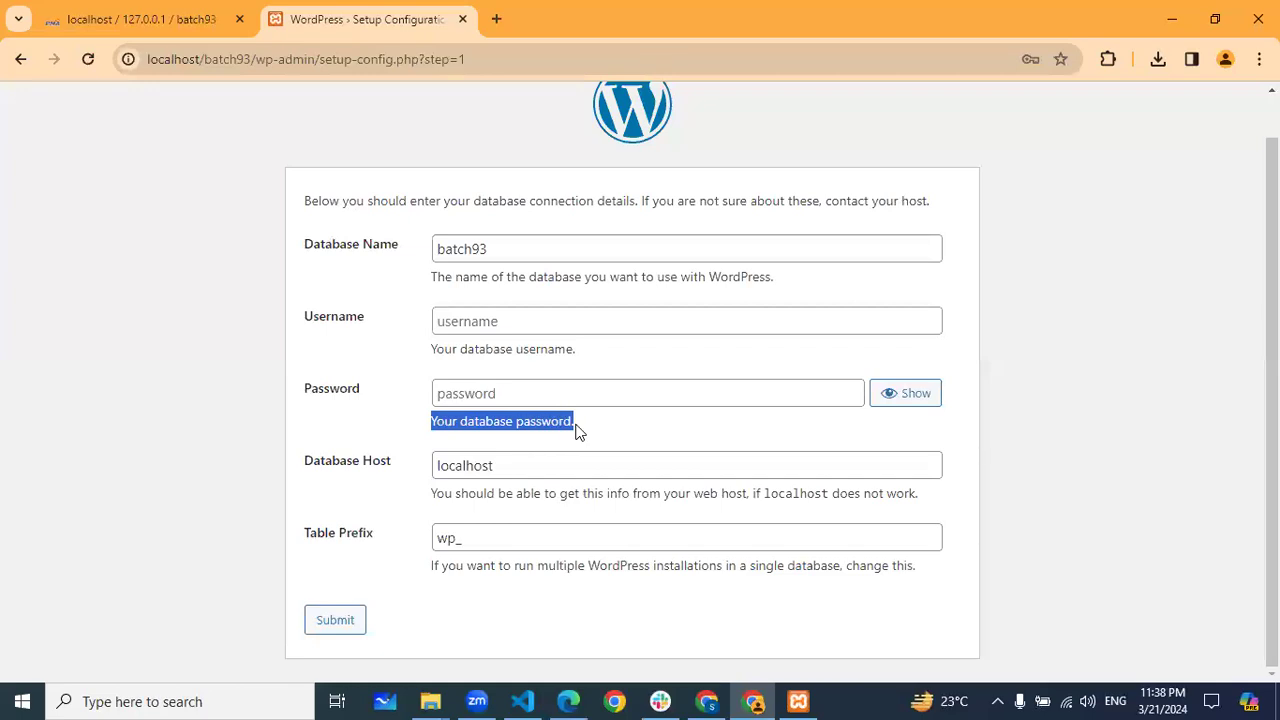
pyautogui.click(403, 364)
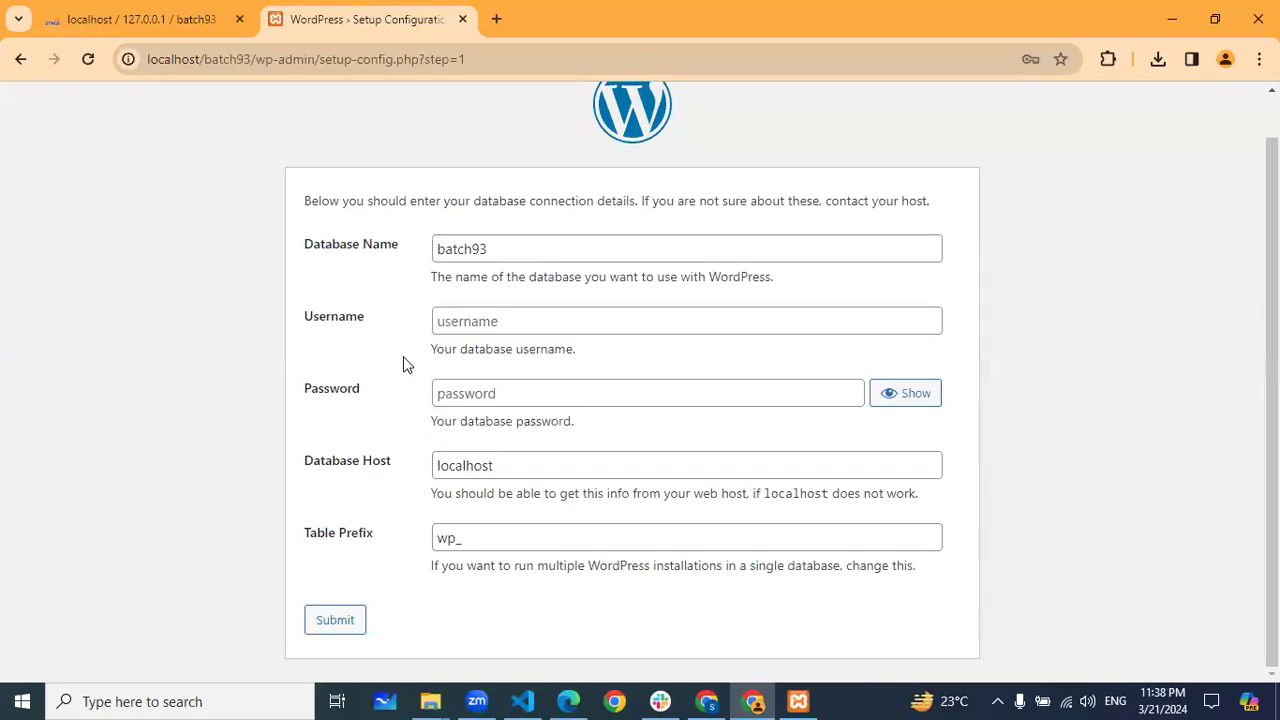
# Enter root as the database username and check both entered values
pyautogui.click(466, 321)
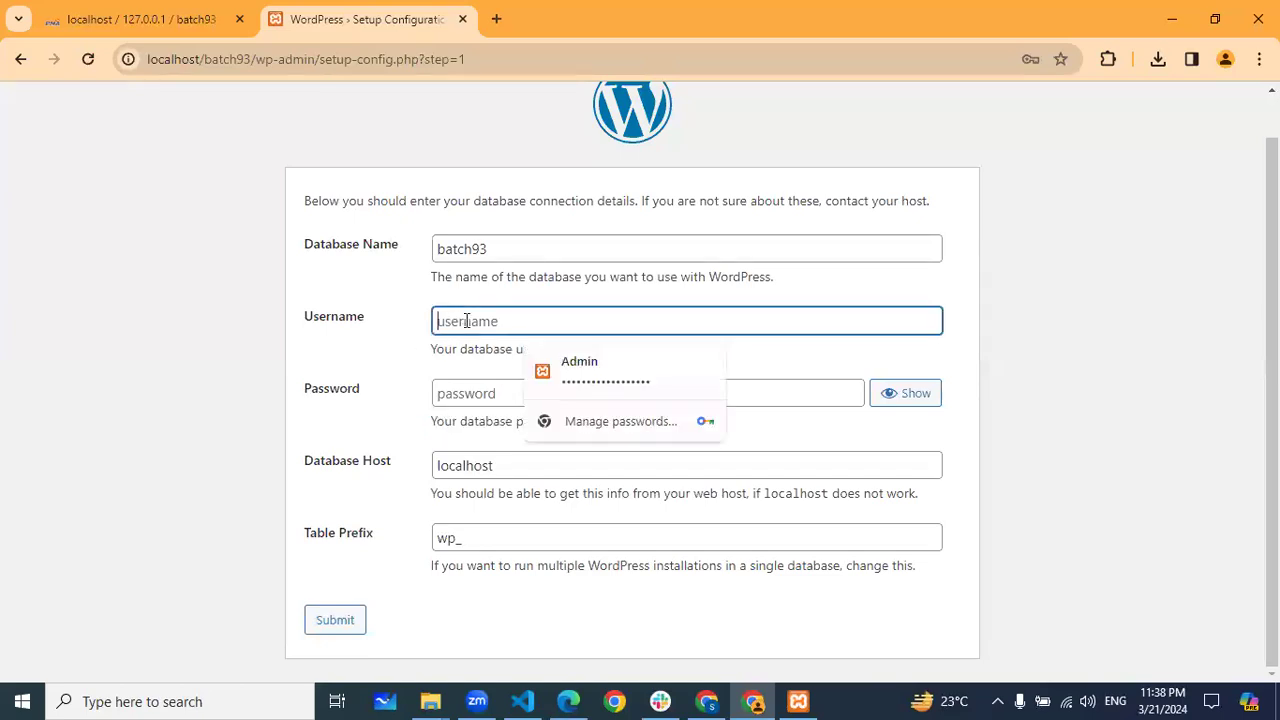
pyautogui.write('root')
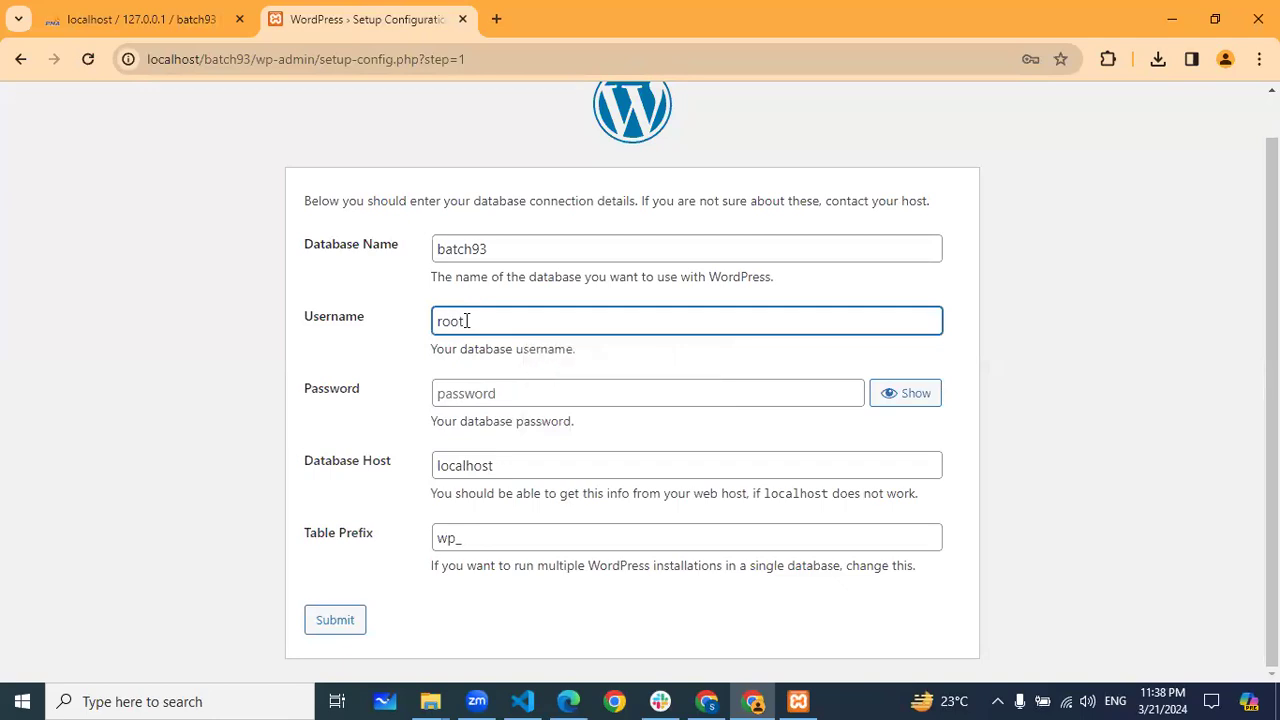
pyautogui.click(401, 356)
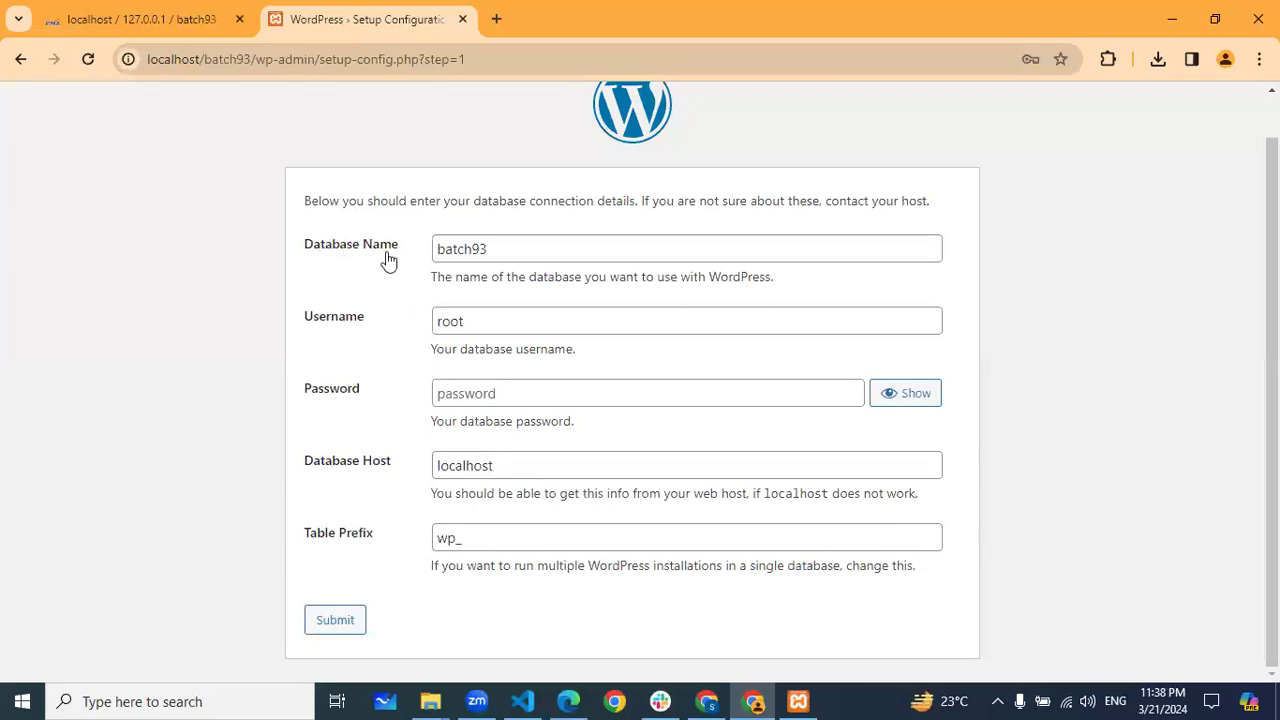
pyautogui.moveTo(500, 249); pyautogui.dragTo(424, 254)
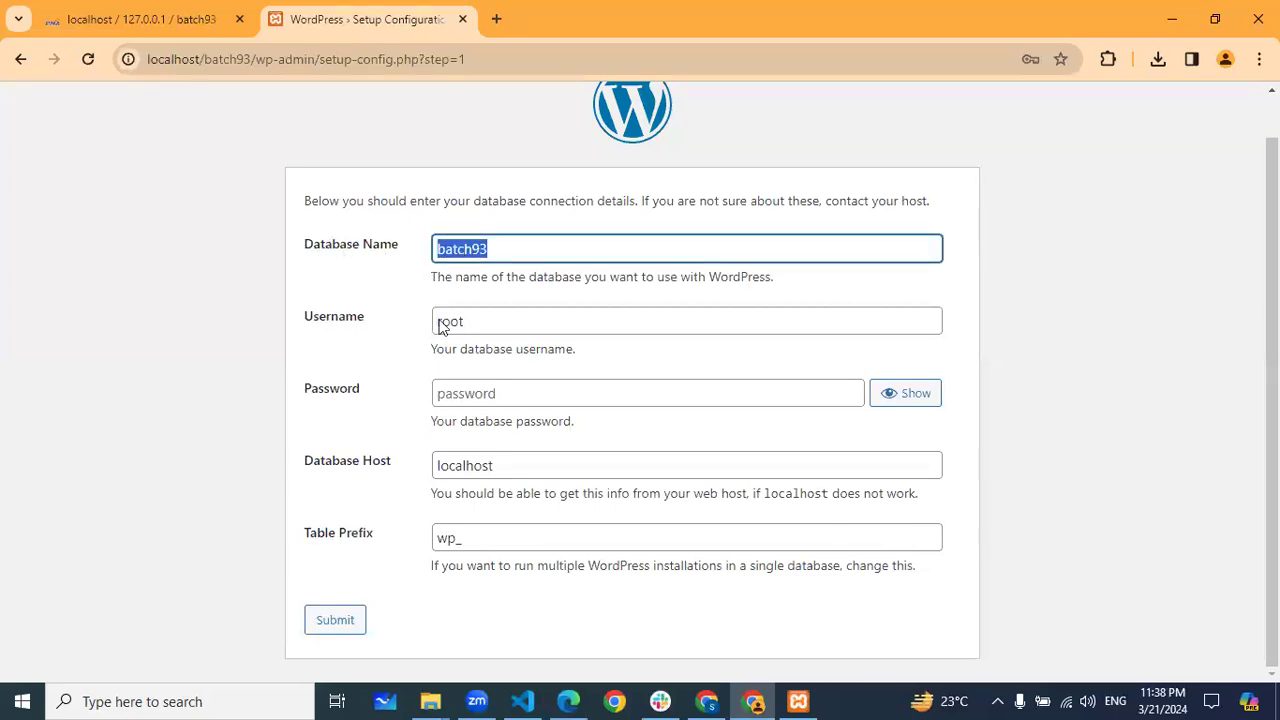
pyautogui.moveTo(471, 321); pyautogui.dragTo(408, 330)
pyautogui.click(371, 360)
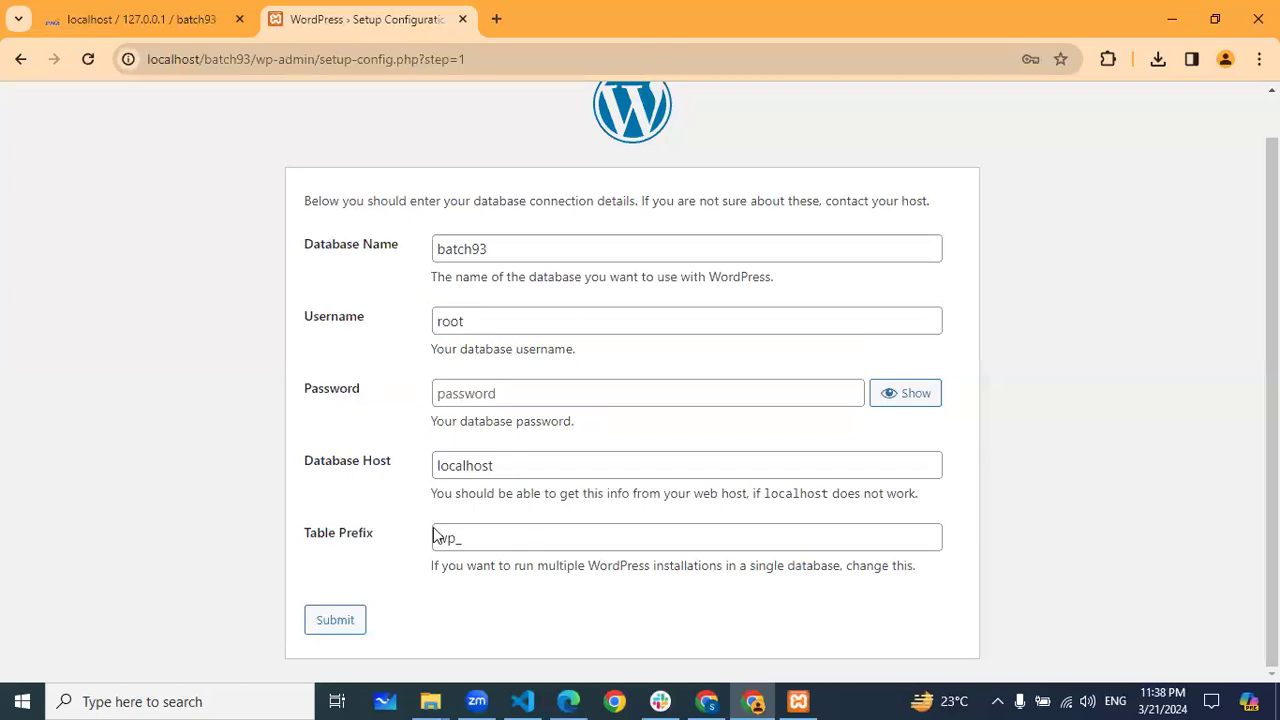
# Submit the database details and run the installation from the confirmation page
pyautogui.click(366, 608)
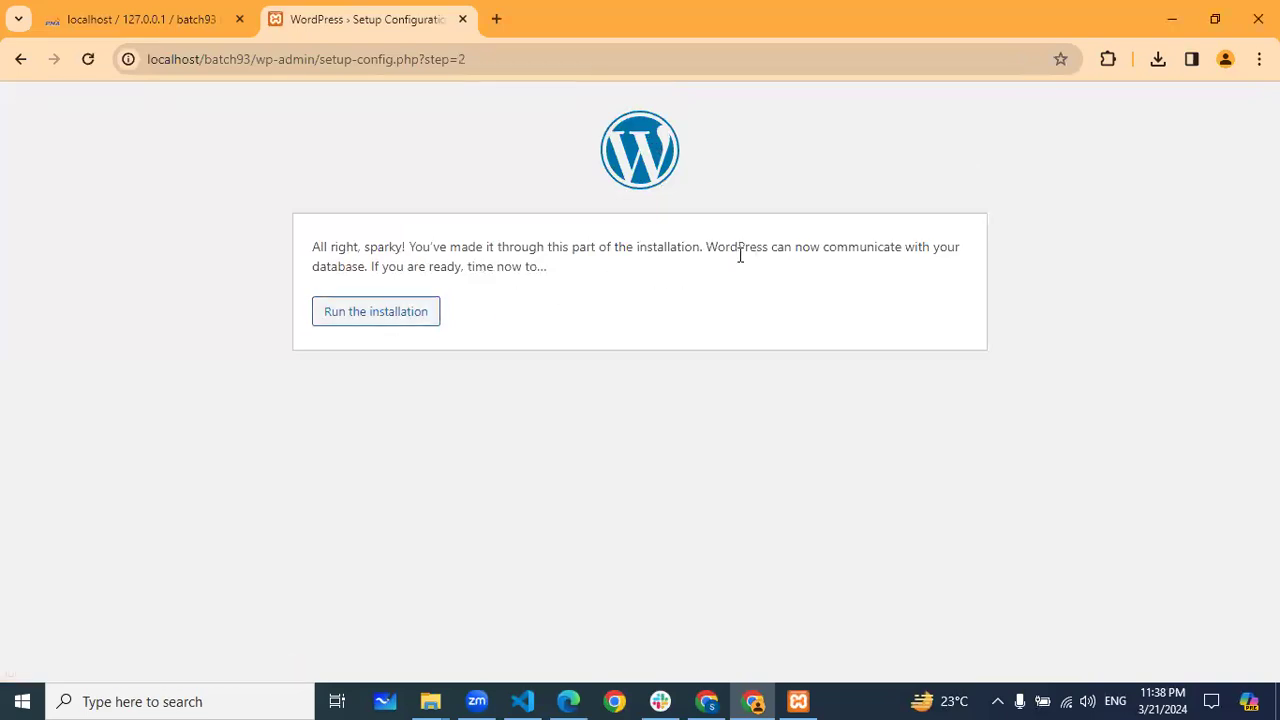
pyautogui.moveTo(706, 247); pyautogui.dragTo(370, 266)
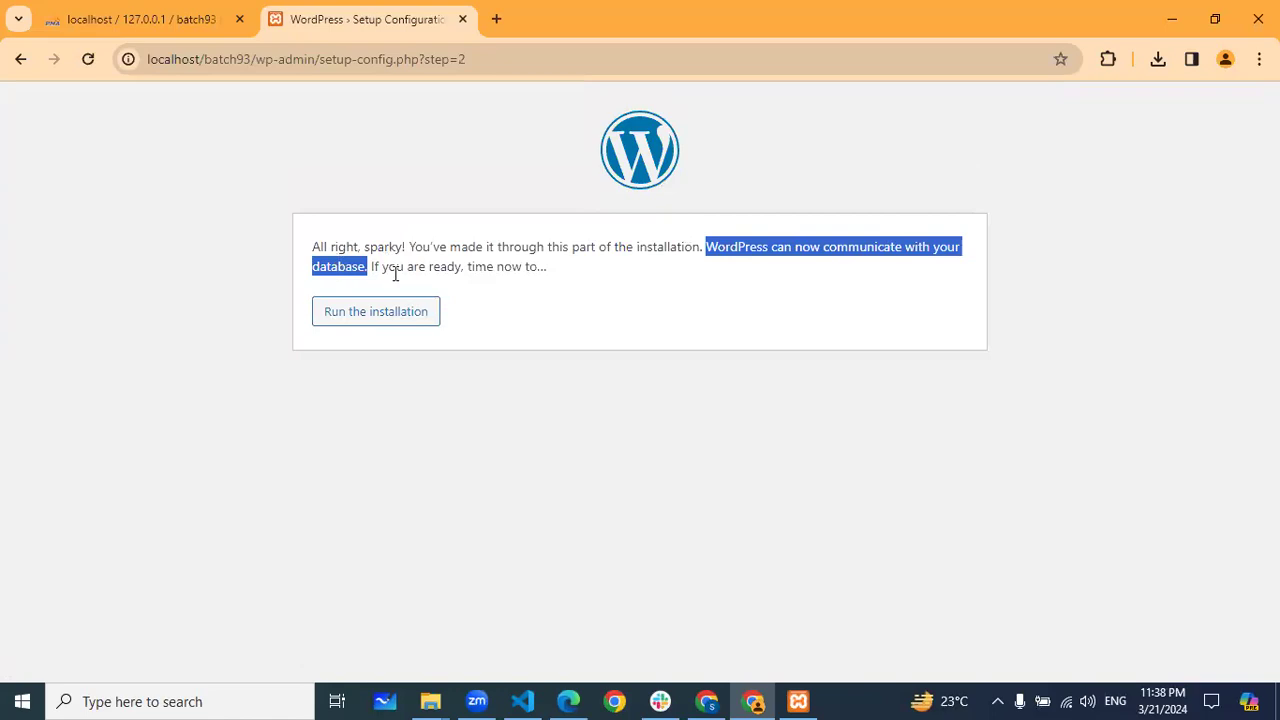
pyautogui.click(415, 314)
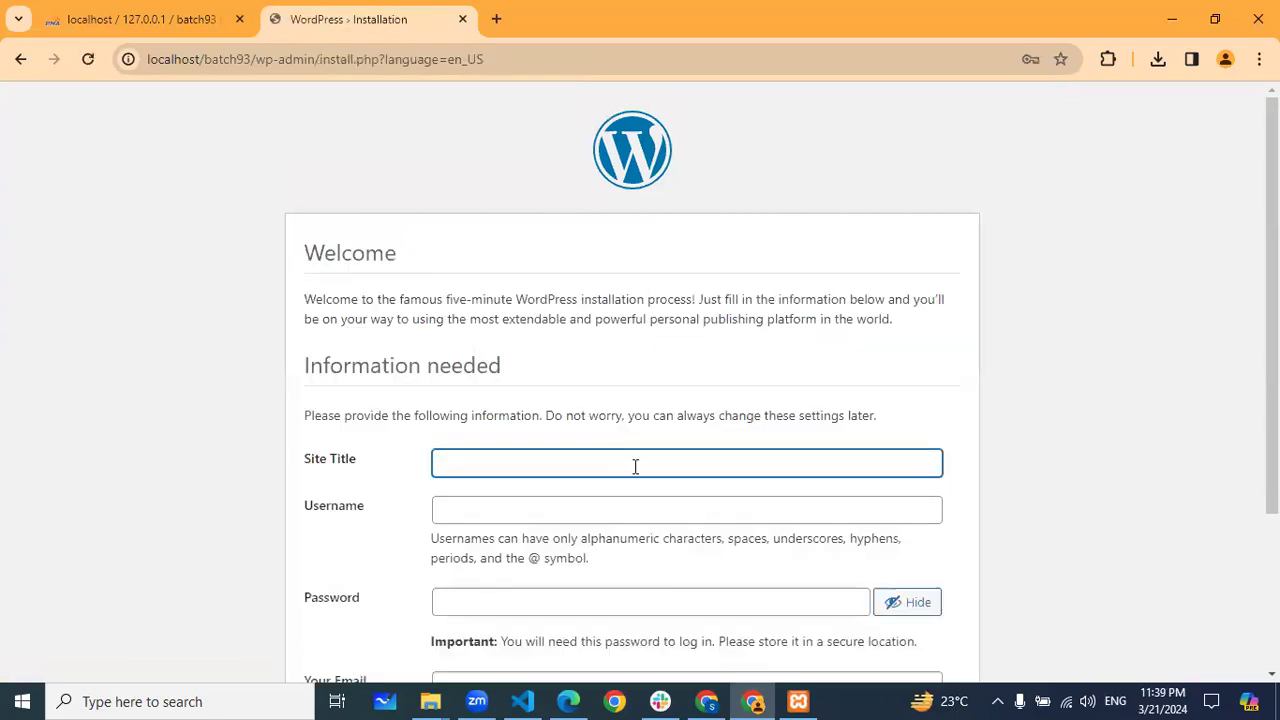
# Return to the WordPress installation page and scroll down to the Site Title field
pyautogui.scroll(-2, 826, 430)
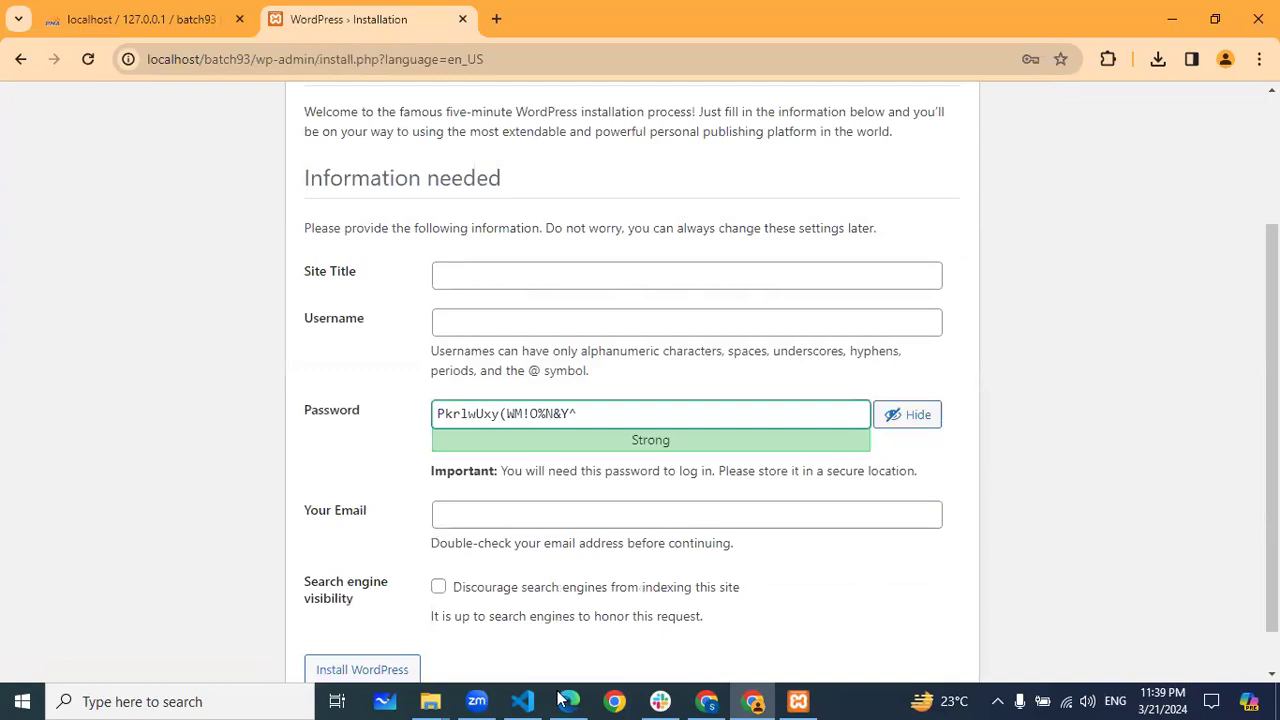
pyautogui.hotkey('alt', 'Tab')
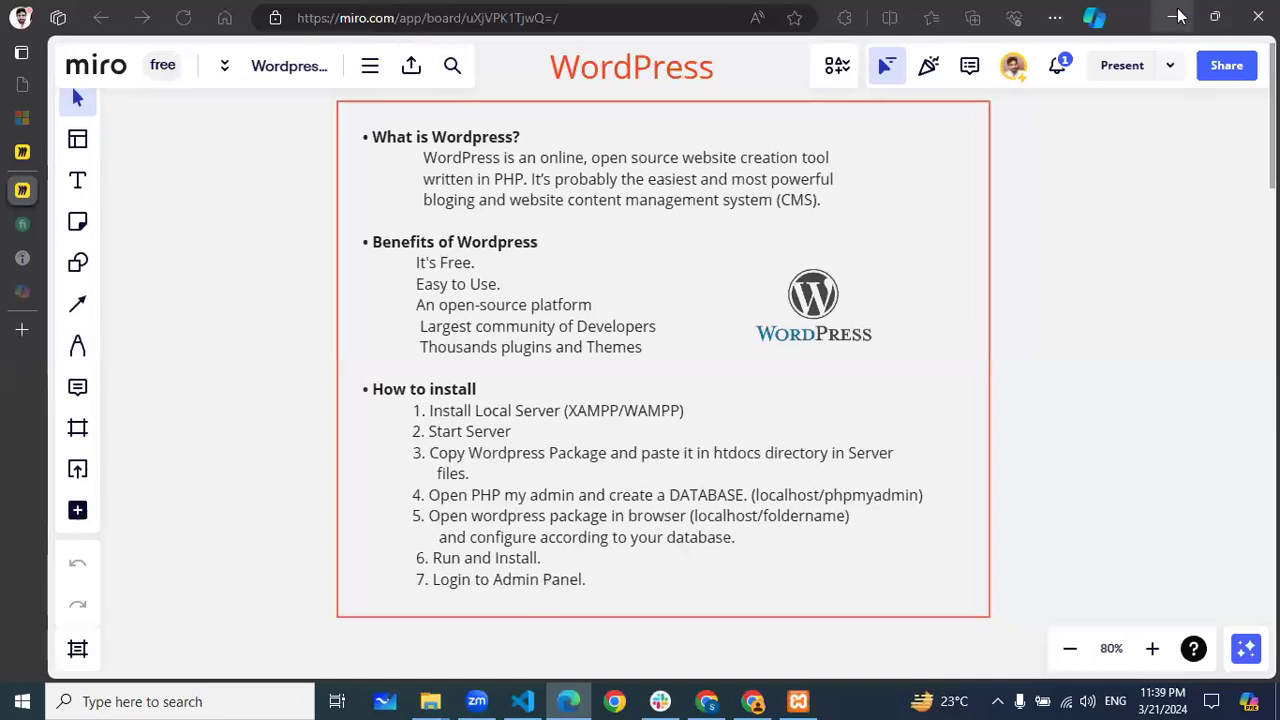
pyautogui.hotkey('alt', 'Tab')
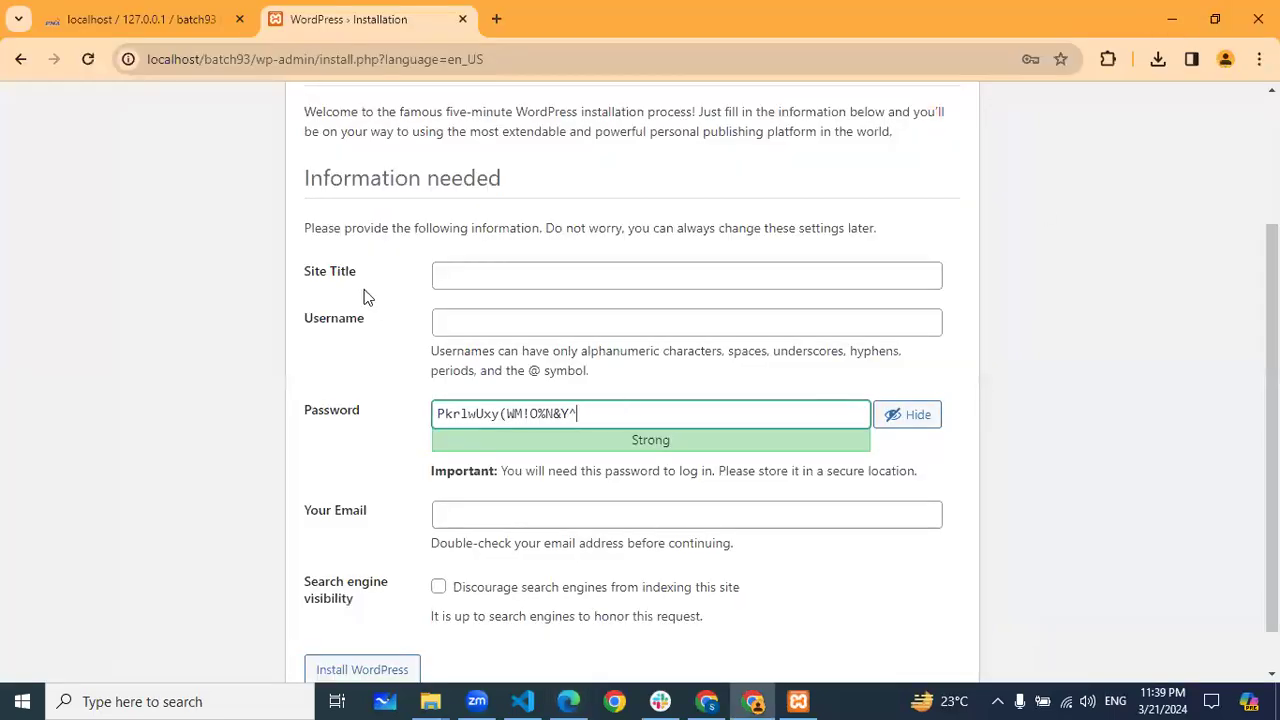
pyautogui.scroll(2, 350, 200)
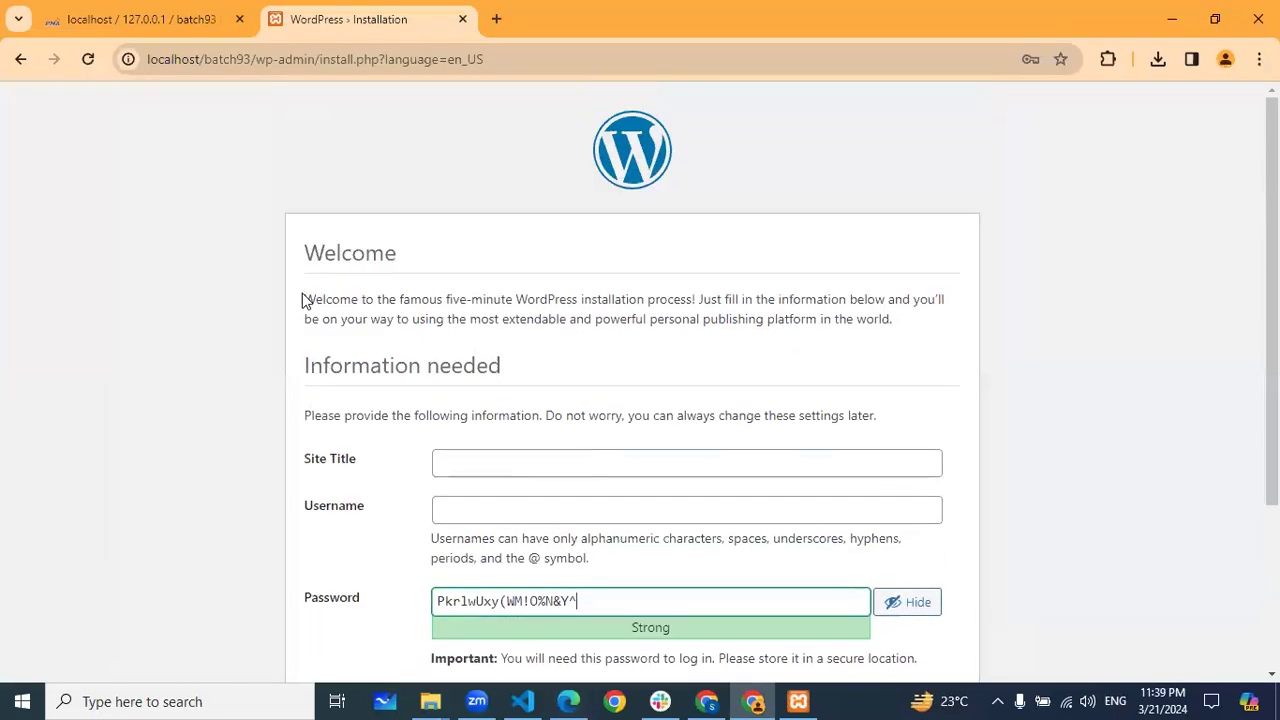
pyautogui.doubleClick(309, 252)
pyautogui.moveTo(698, 300); pyautogui.dragTo(500, 300)
pyautogui.scroll(-2, 900, 375)
pyautogui.click(914, 366)
pyautogui.scroll(-1, 303, 283)
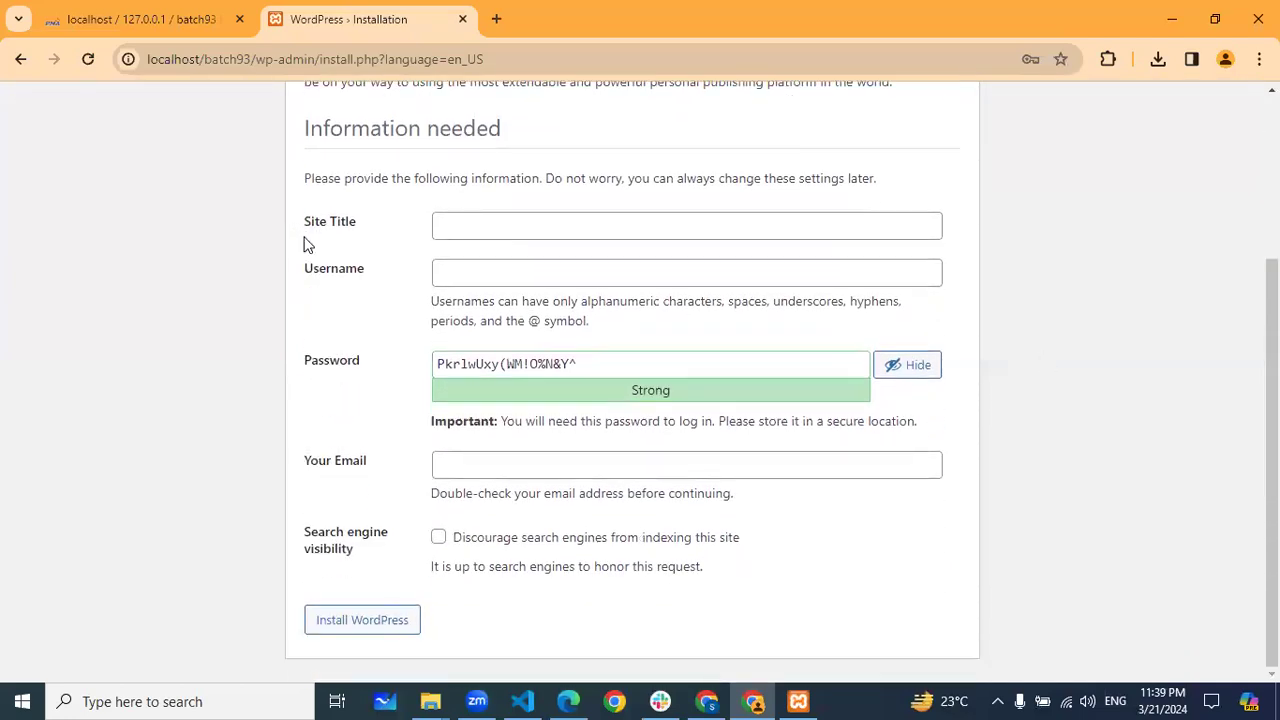
pyautogui.click(458, 224)
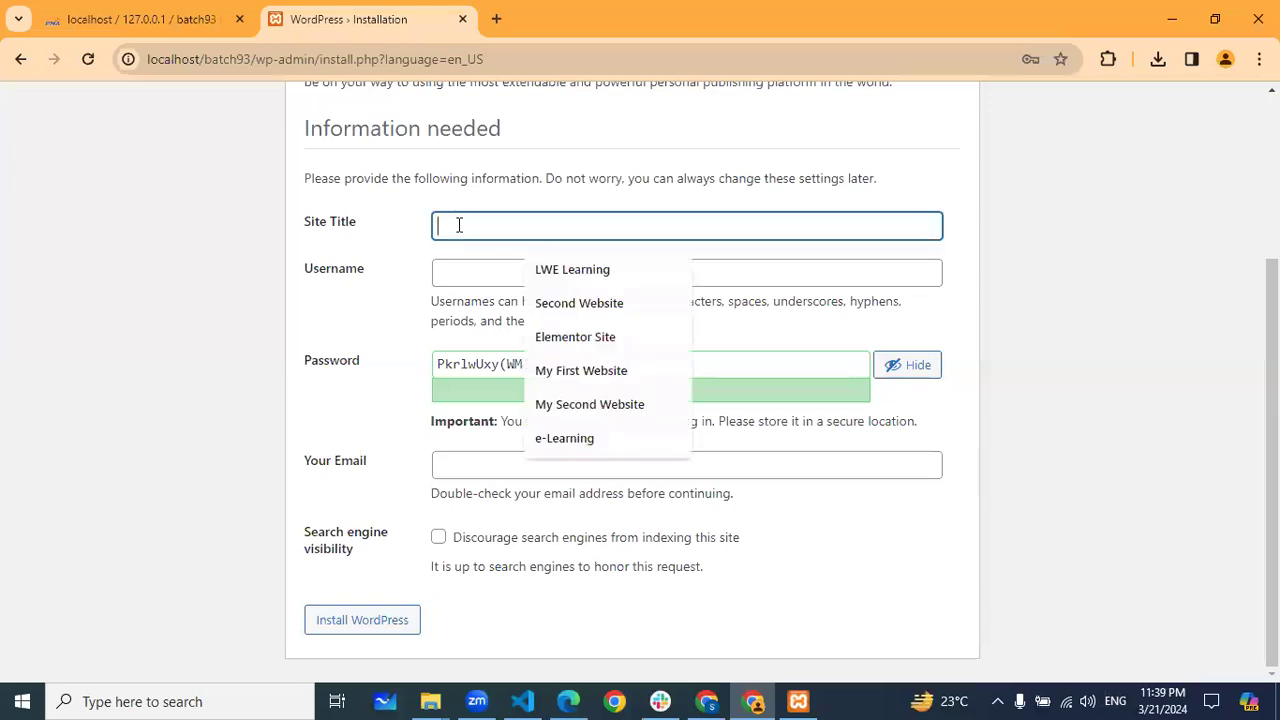
# Fill Site Title with LWE Learning and Username with Admin from the autofill suggestions
pyautogui.click(572, 276)
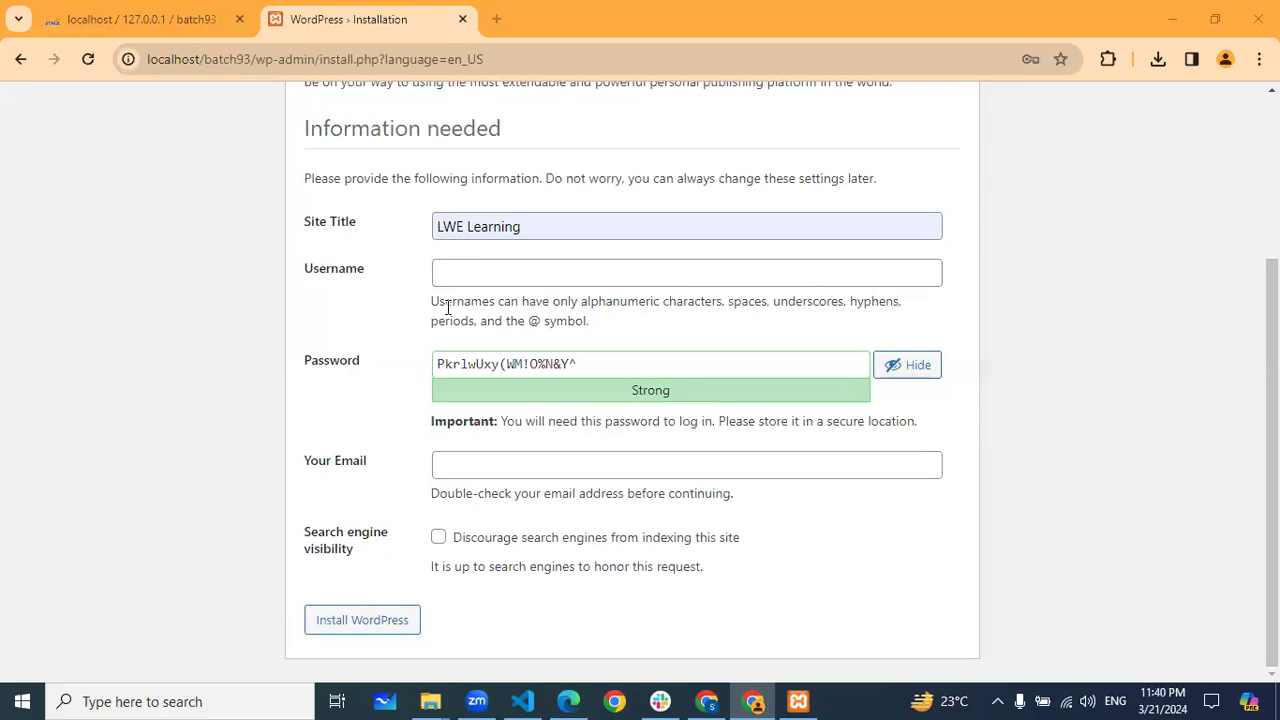
pyautogui.click(456, 273)
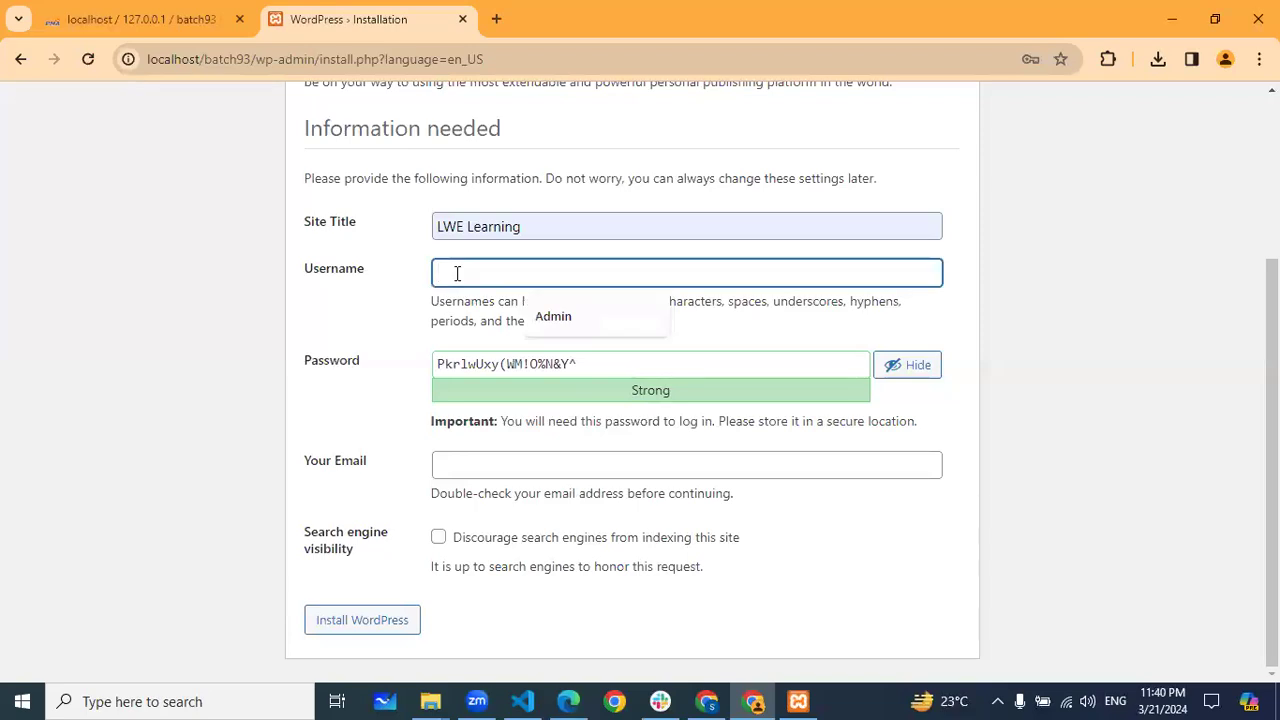
pyautogui.click(555, 318)
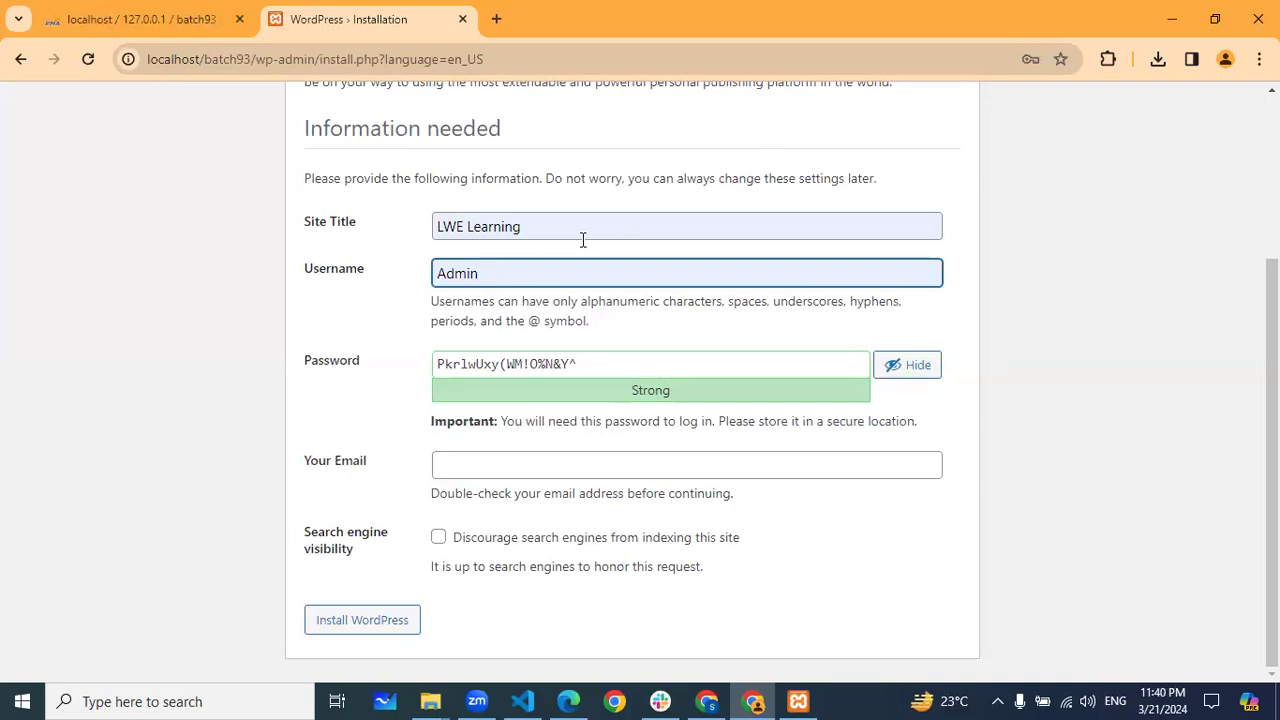
pyautogui.click(388, 386)
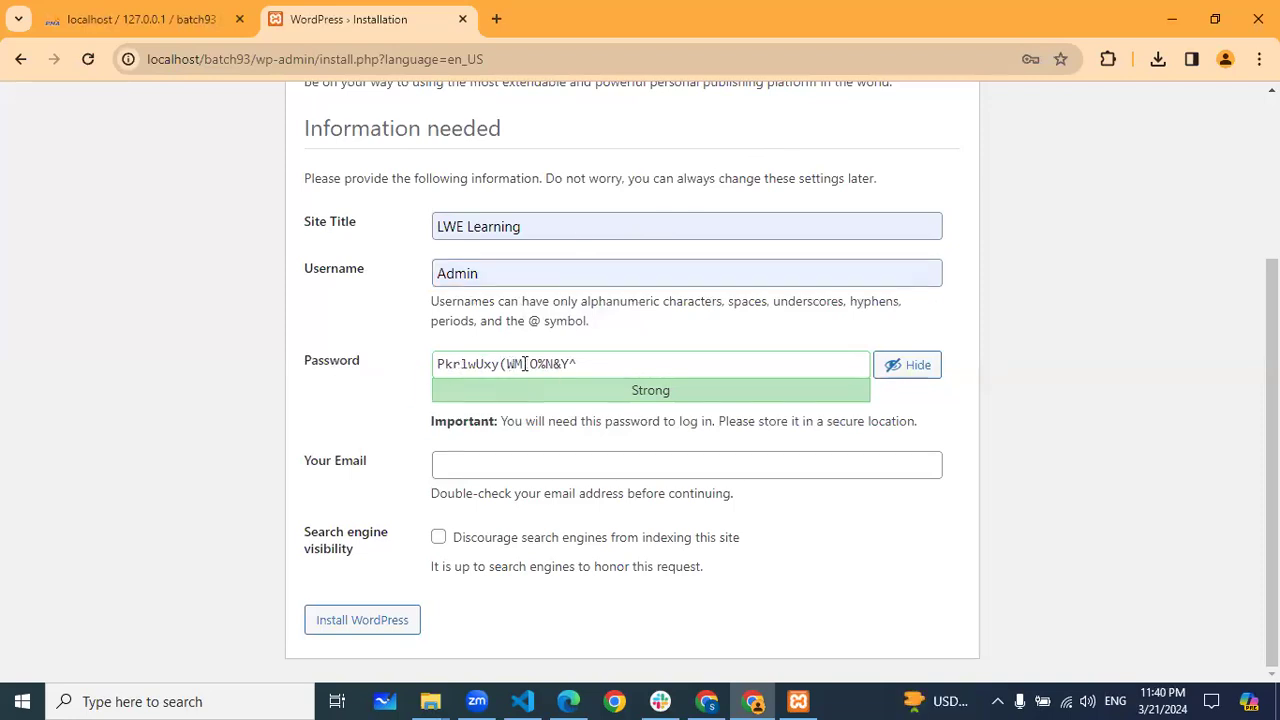
# Copy the saved password from the credentials notes file over the generated WordPress password
pyautogui.click(1178, 22)
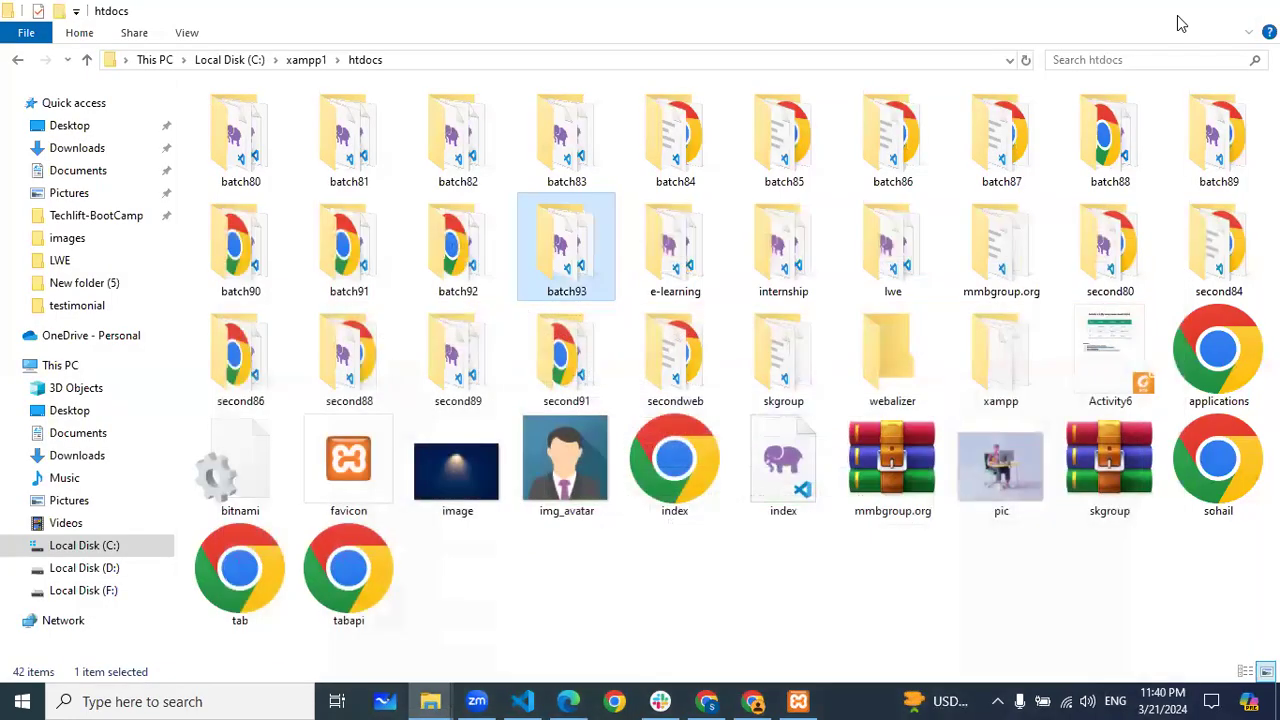
pyautogui.click(1178, 20)
pyautogui.doubleClick(1235, 373)
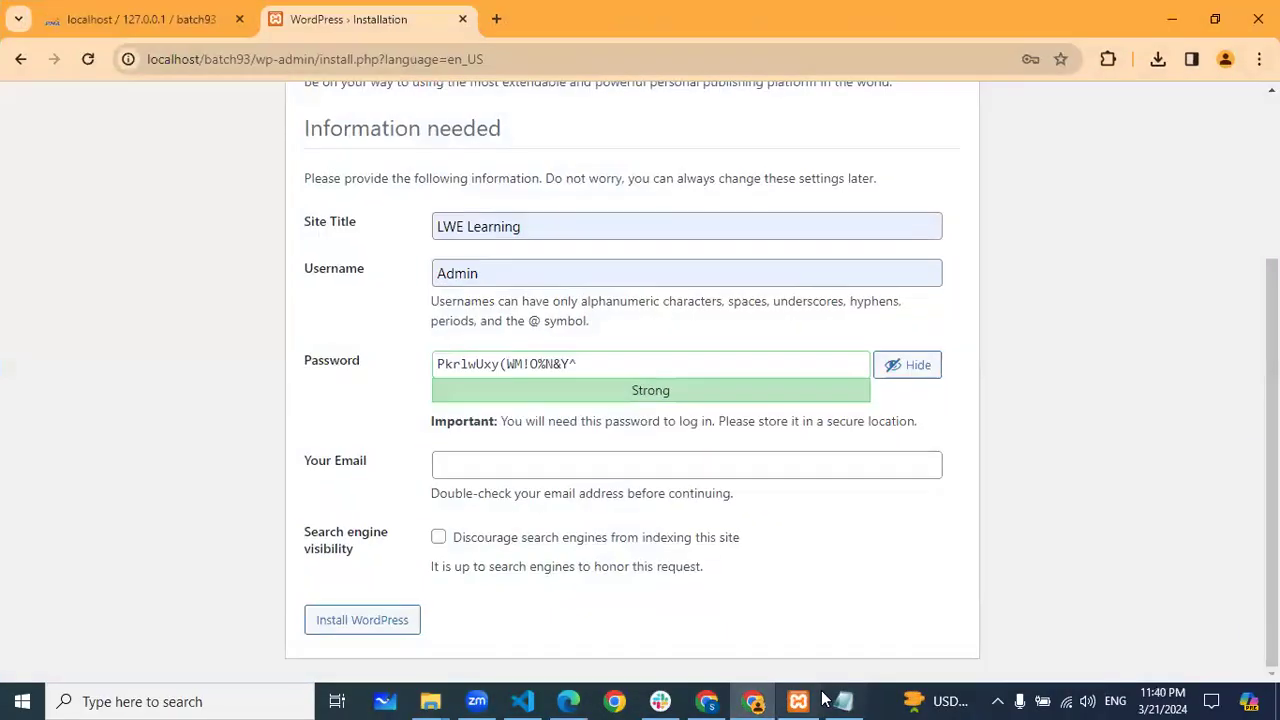
pyautogui.click(843, 701)
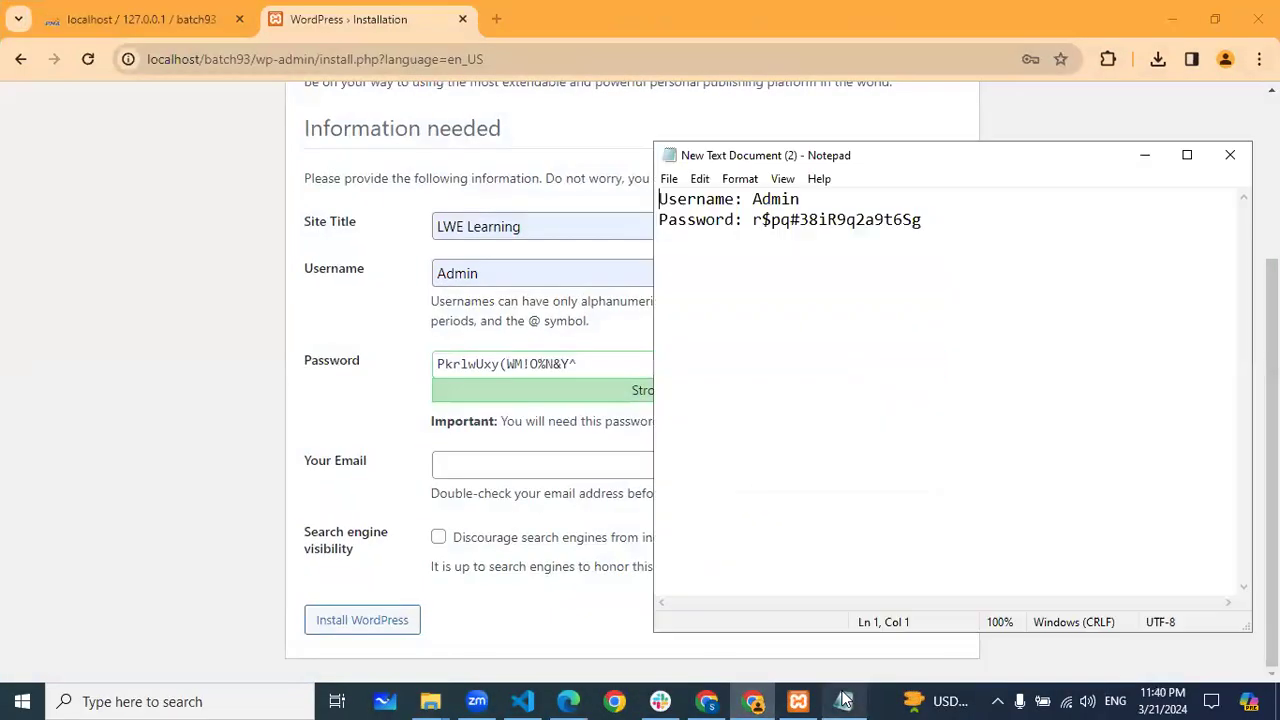
pyautogui.moveTo(930, 222); pyautogui.dragTo(753, 221)
pyautogui.hotkey('ctrl', 'c')
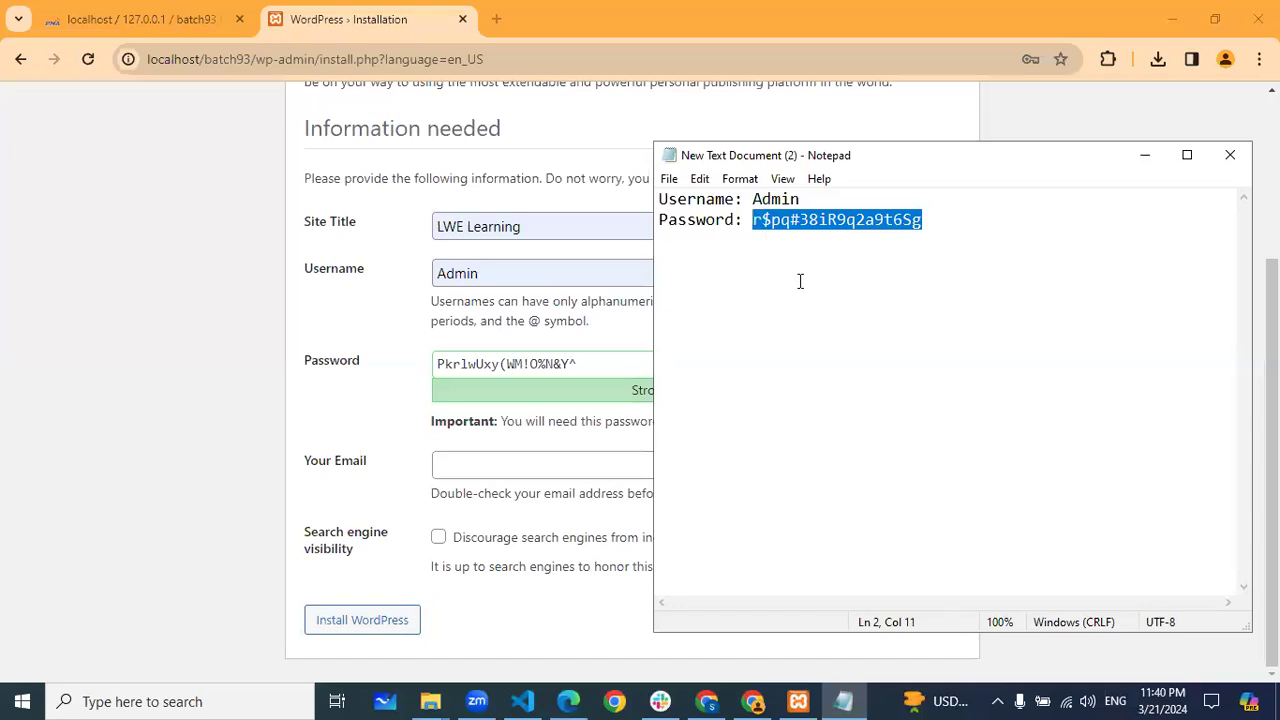
pyautogui.click(337, 322)
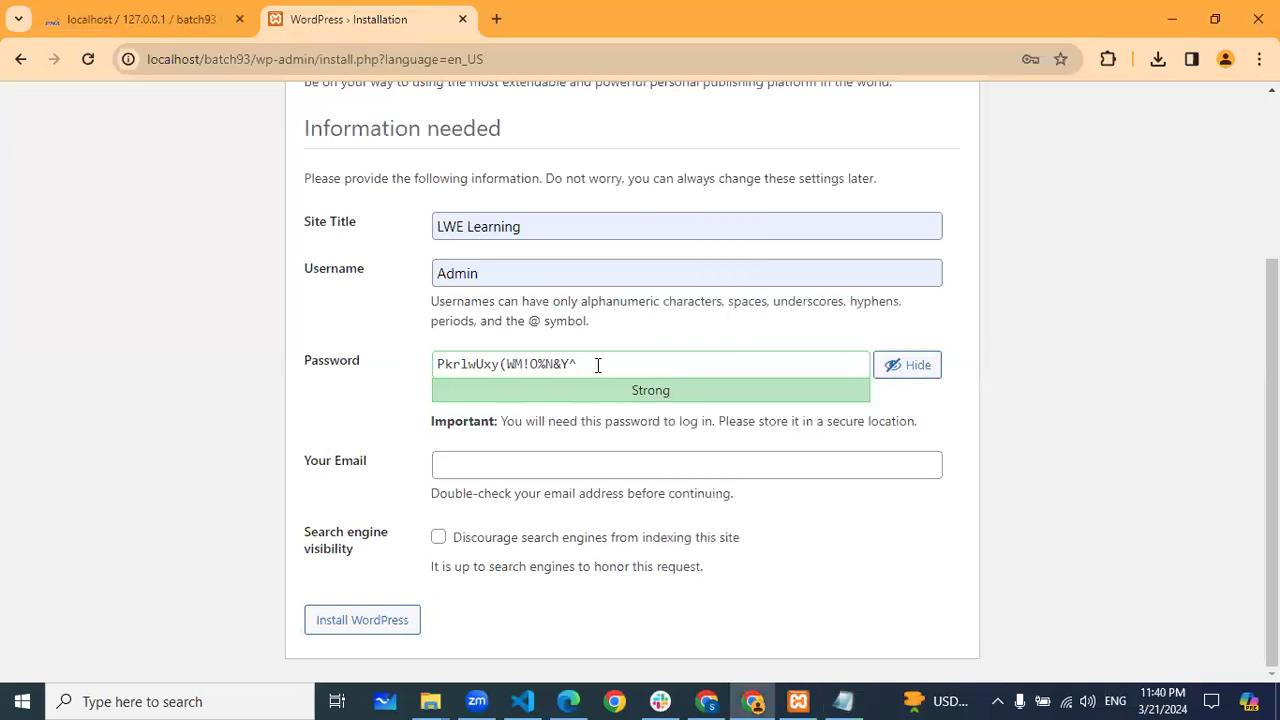
pyautogui.moveTo(598, 365); pyautogui.dragTo(434, 364)
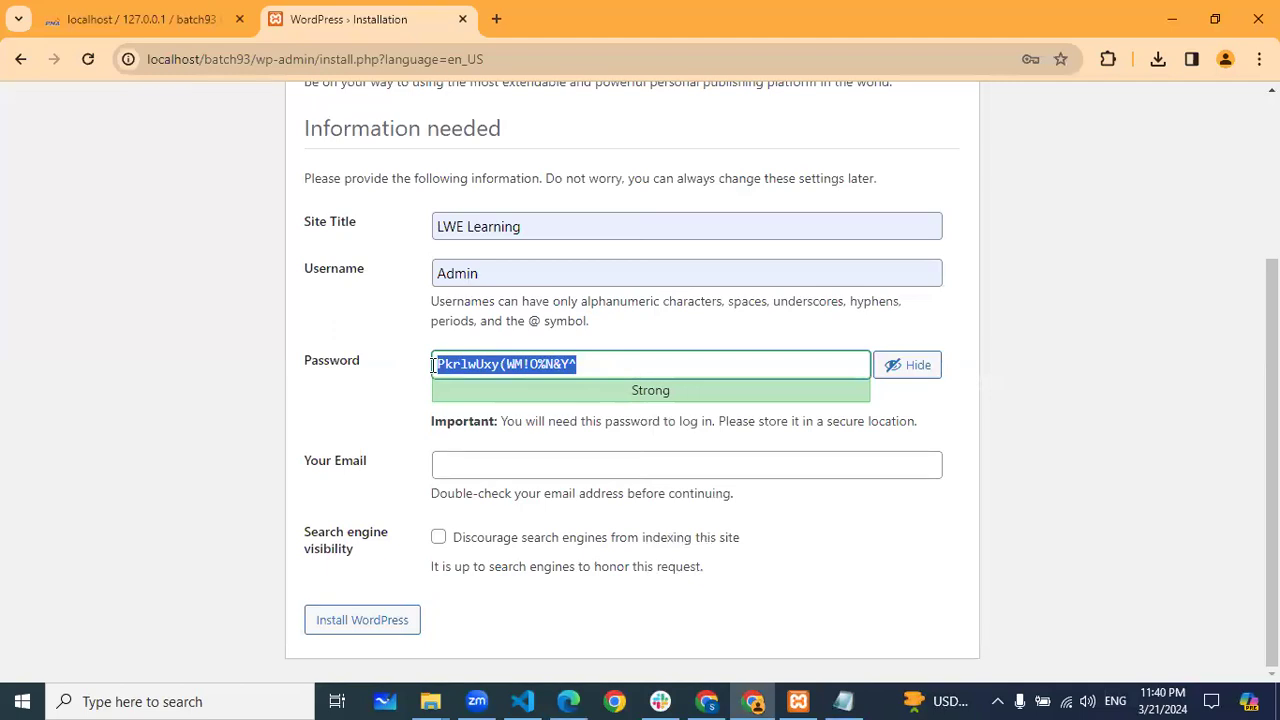
pyautogui.hotkey('ctrl', 'v')
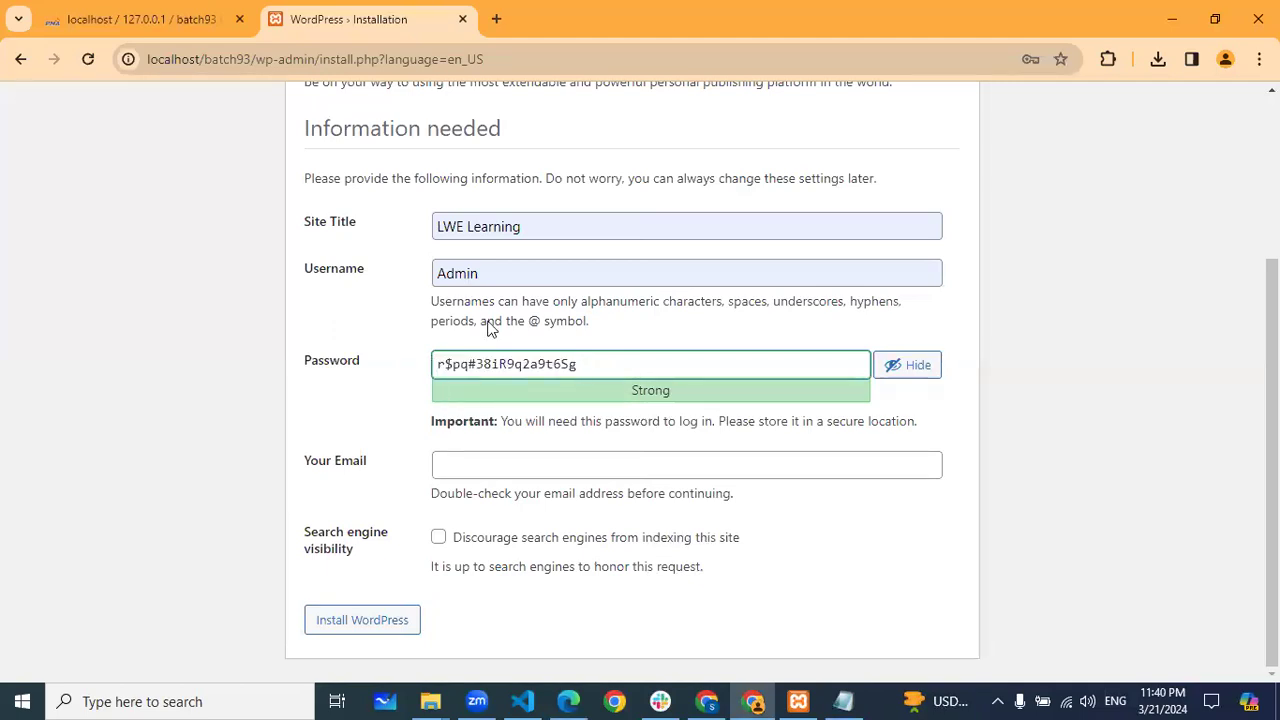
# Fill in the admin e-mail from the autofill suggestion and run Install WordPress
pyautogui.click(843, 700)
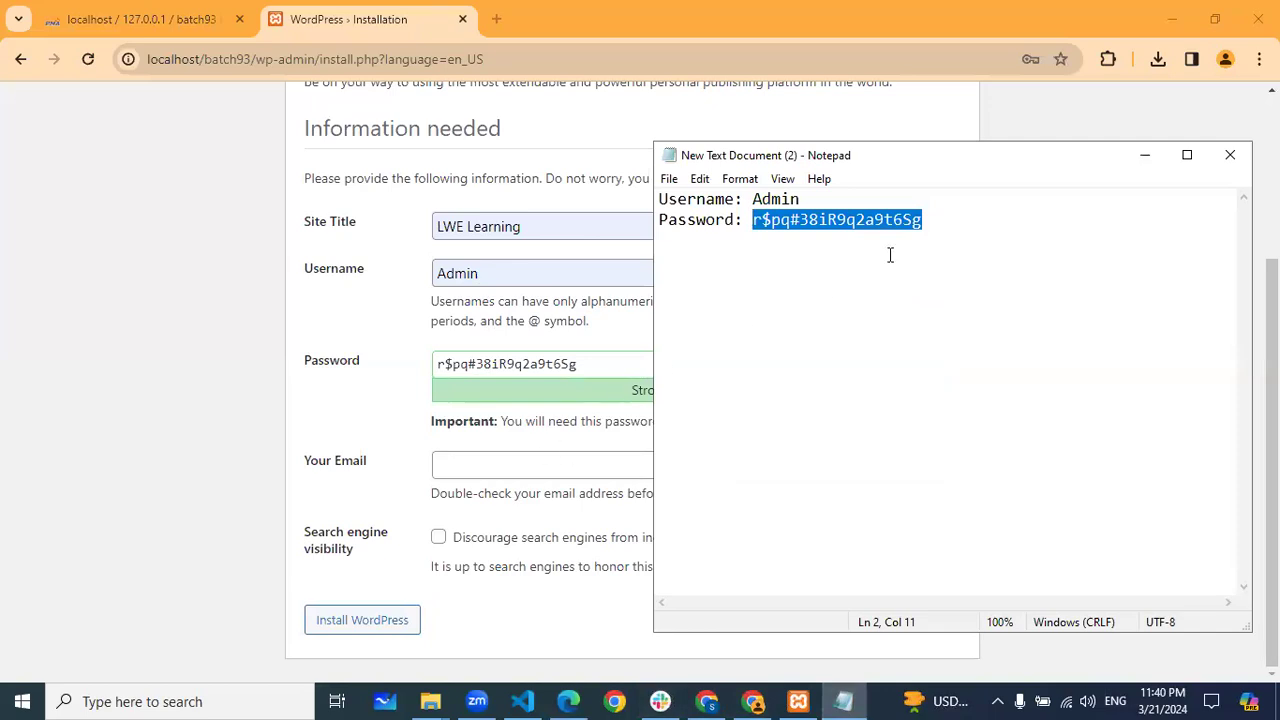
pyautogui.click(1141, 158)
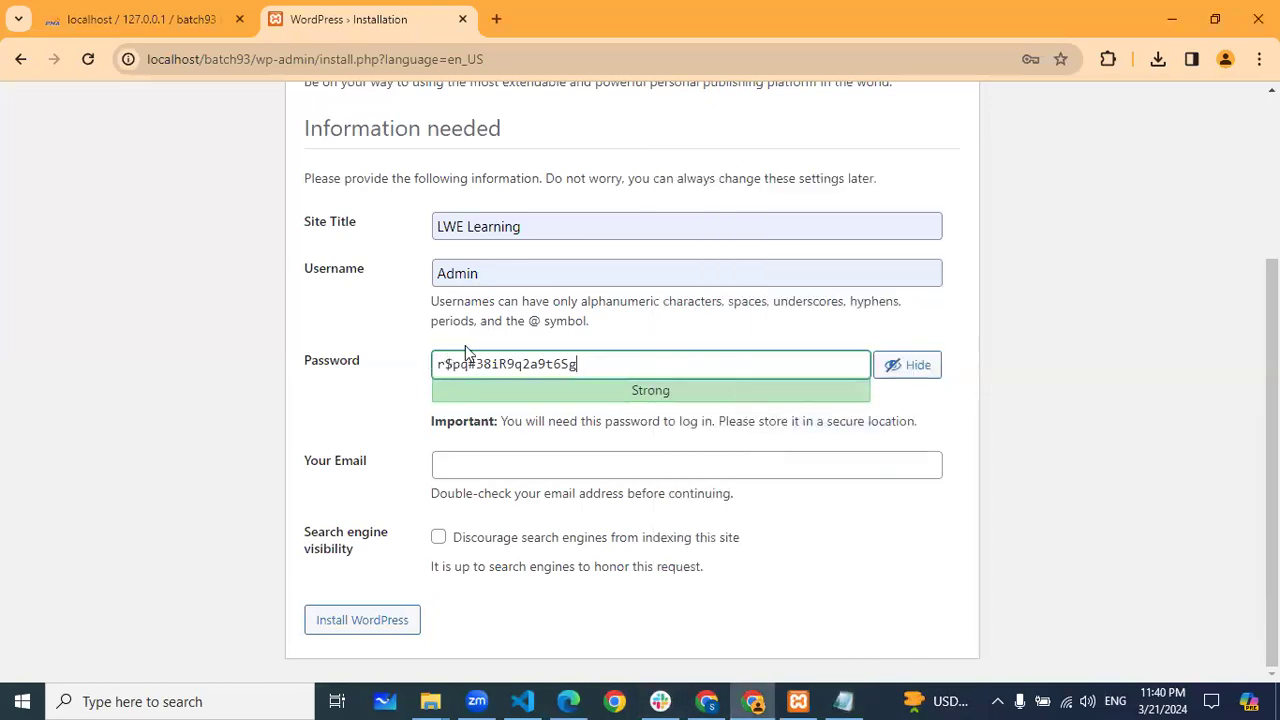
pyautogui.click(469, 463)
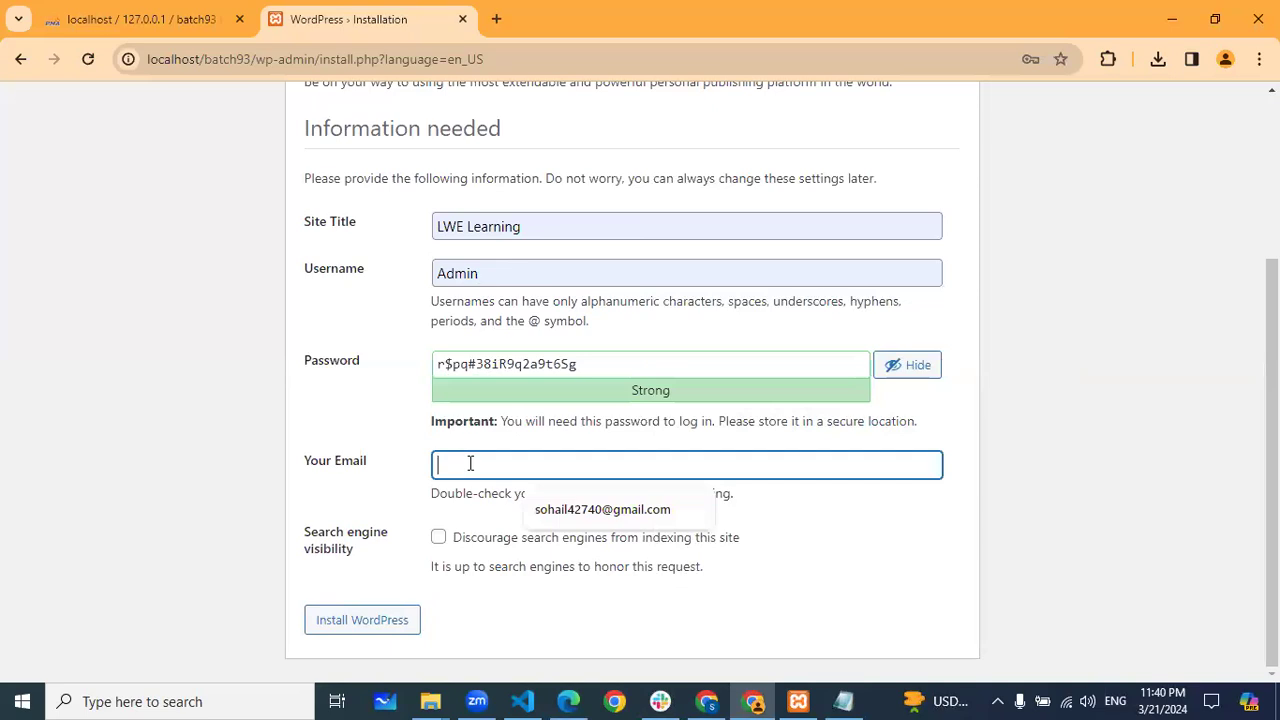
pyautogui.click(585, 510)
pyautogui.click(368, 616)
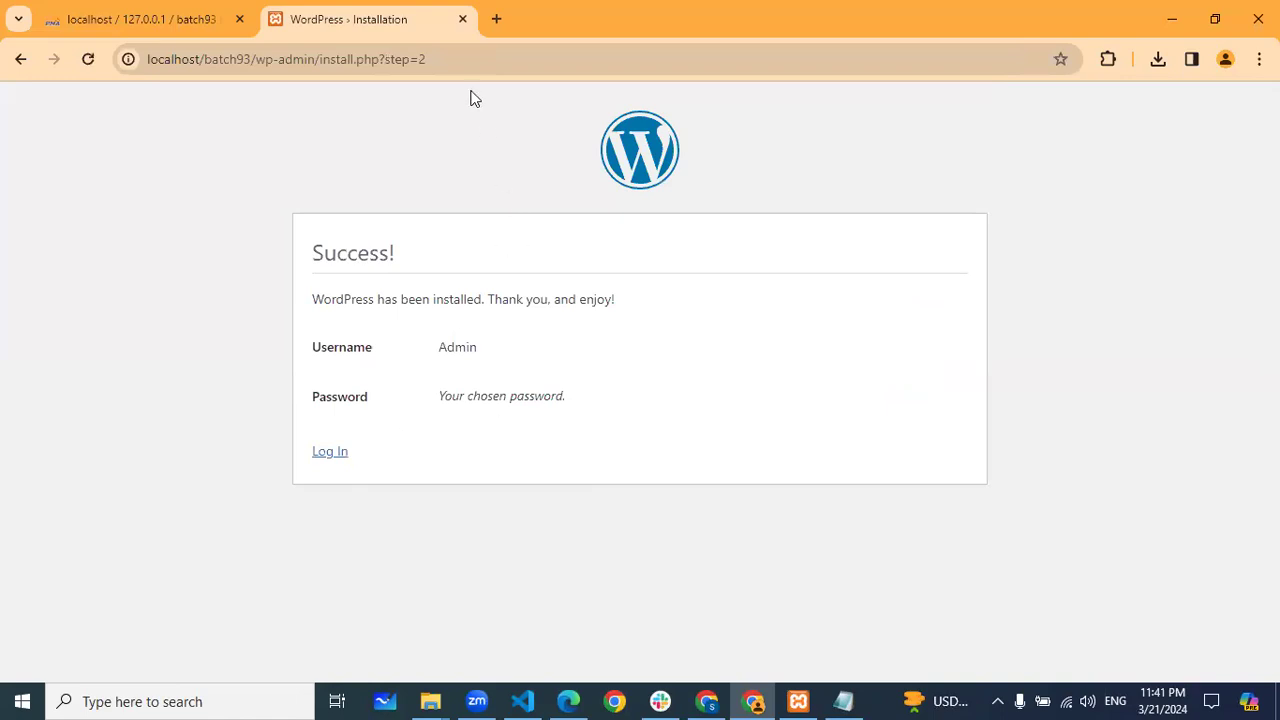
# Close both Chrome tabs, relaunch Chrome maximized with the 'other' profile, then bring up the Miro board
pyautogui.click(239, 19)
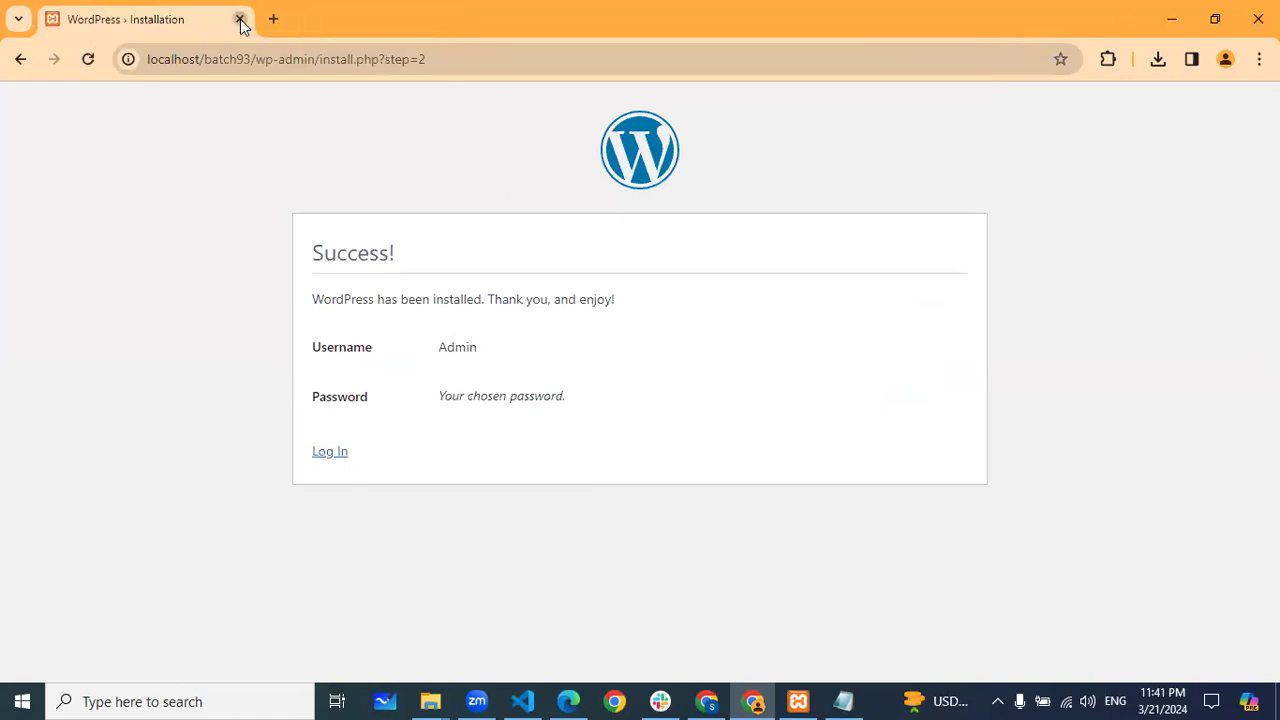
pyautogui.click(240, 19)
pyautogui.click(614, 701)
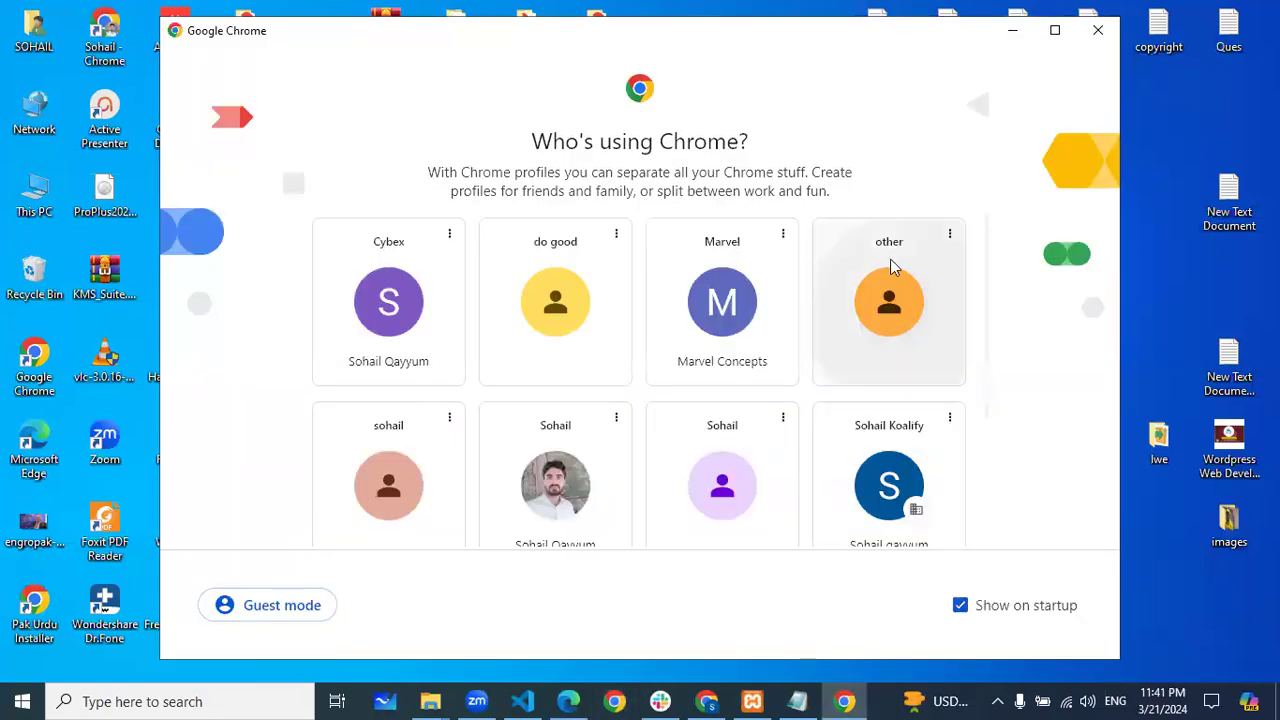
pyautogui.click(889, 268)
pyautogui.click(1215, 28)
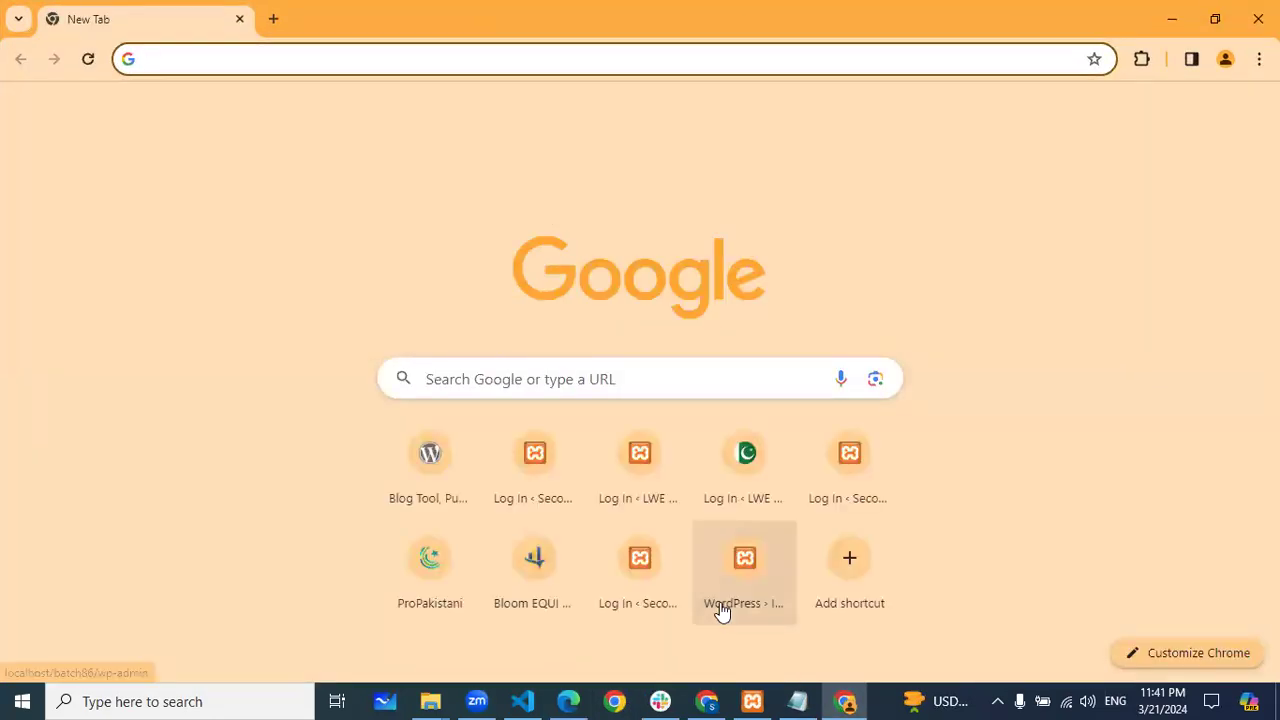
pyautogui.click(576, 701)
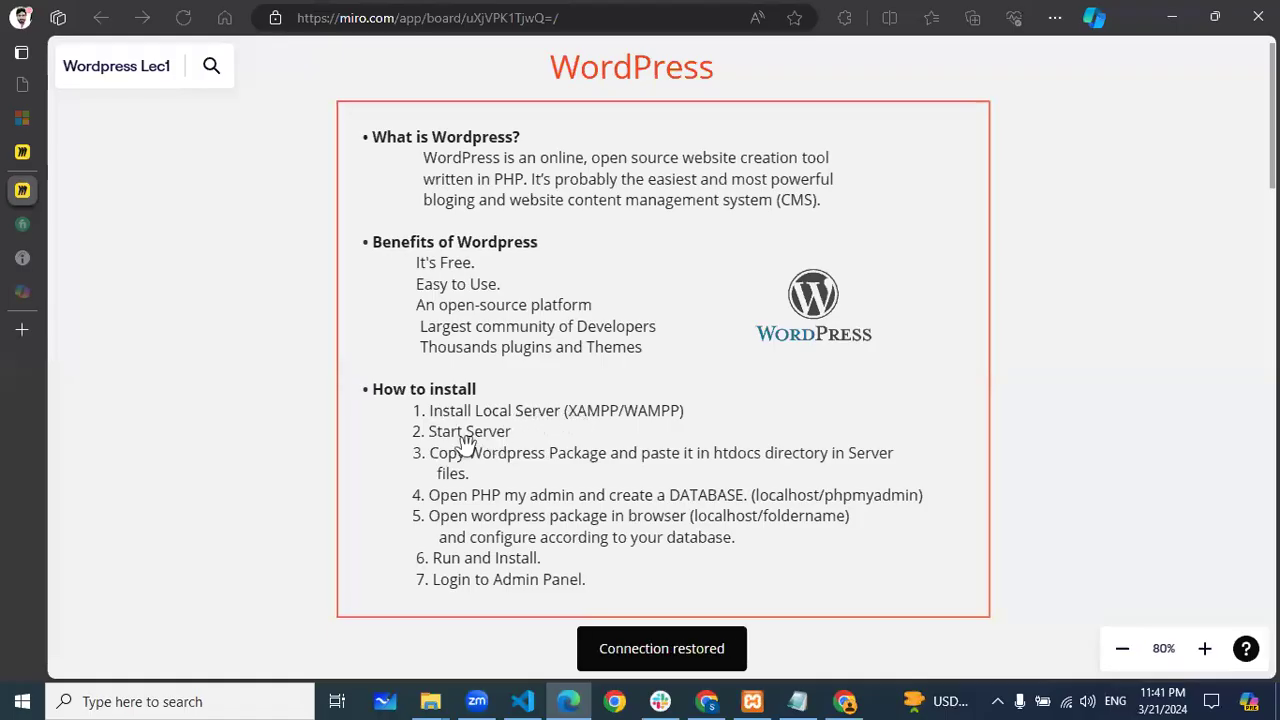
# Flip the XAMPP Control Panel up and away, review the Miro install list, then return to Chrome
pyautogui.click(752, 701)
pyautogui.click(752, 701)
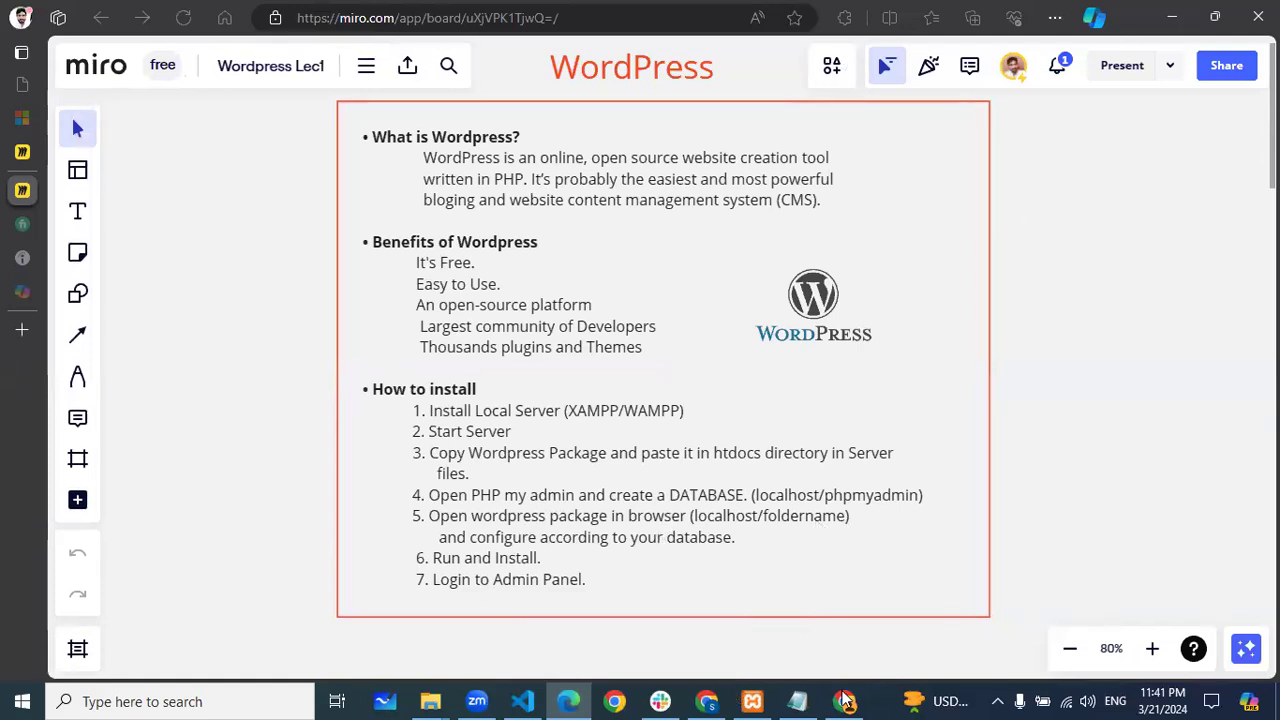
pyautogui.hotkey('alt', 'Tab')
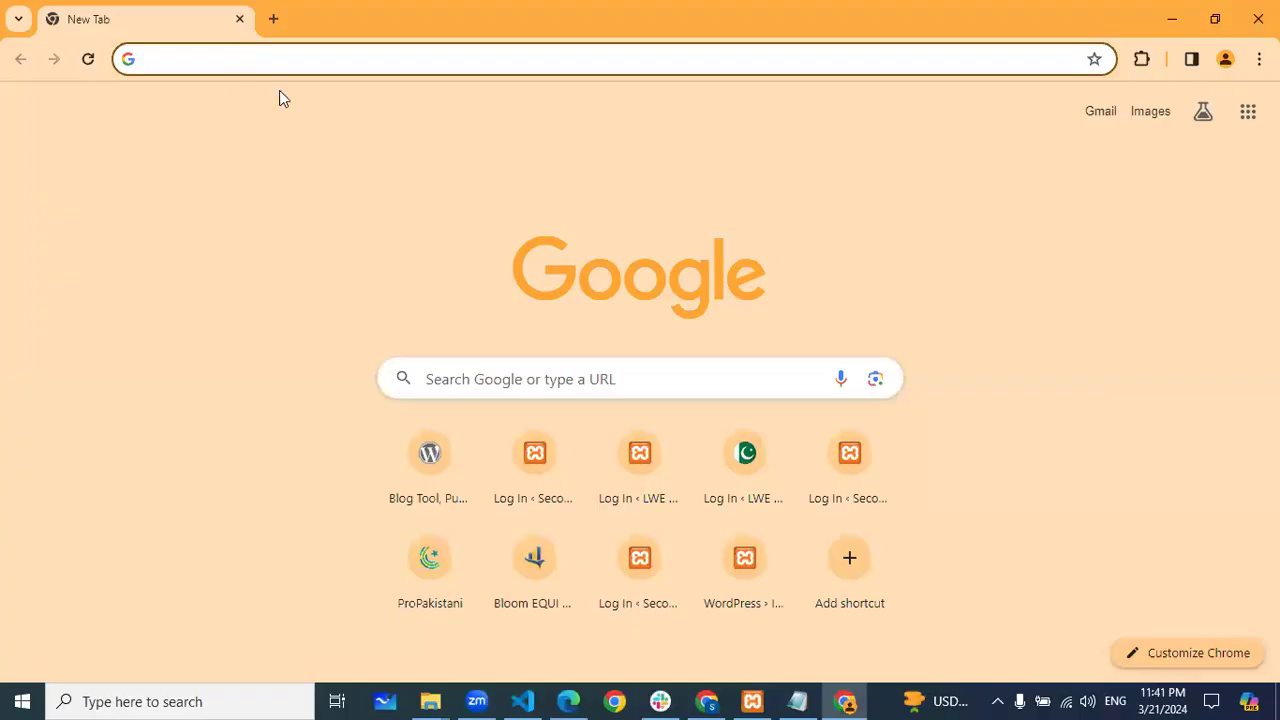
# Load localhost/batch93 in Chrome's address bar
pyautogui.write('lo')
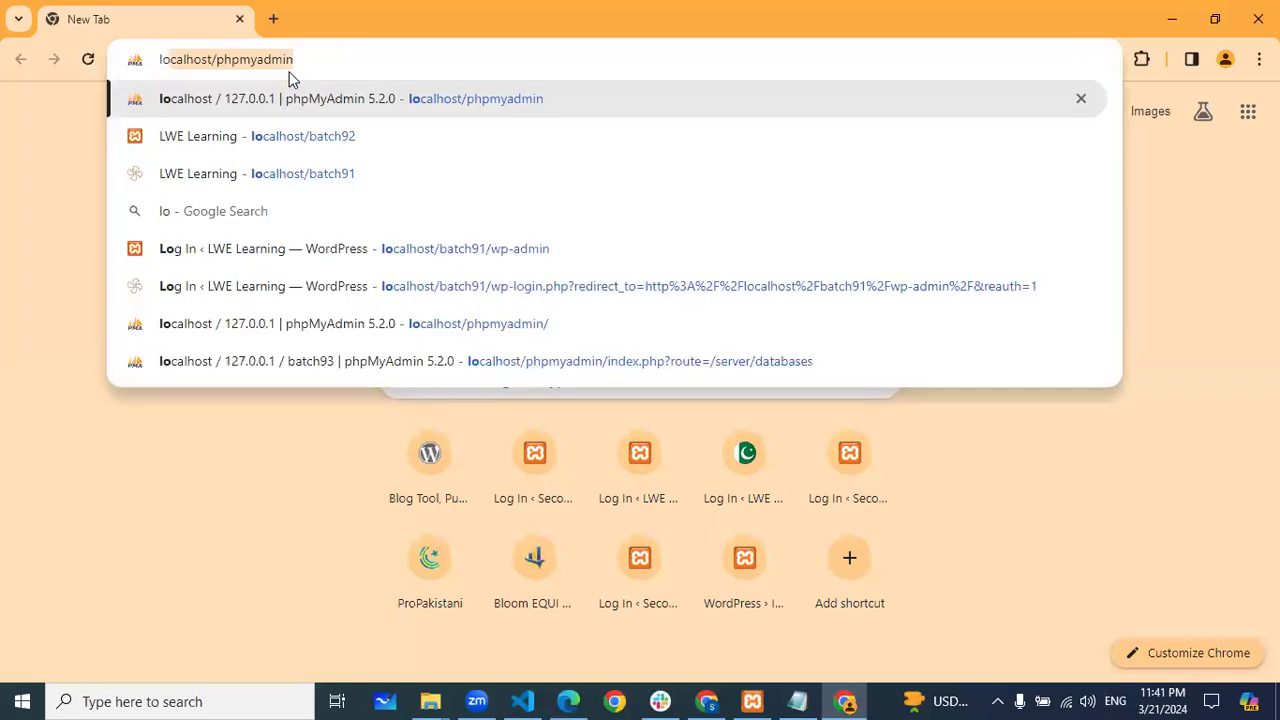
pyautogui.press('Right')
pyautogui.press('BackSpace')
pyautogui.press('BackSpace')
pyautogui.press('BackSpace')
pyautogui.press('BackSpace')
pyautogui.press('BackSpace')
pyautogui.press('BackSpace')
pyautogui.press('BackSpace')
pyautogui.press('BackSpace')
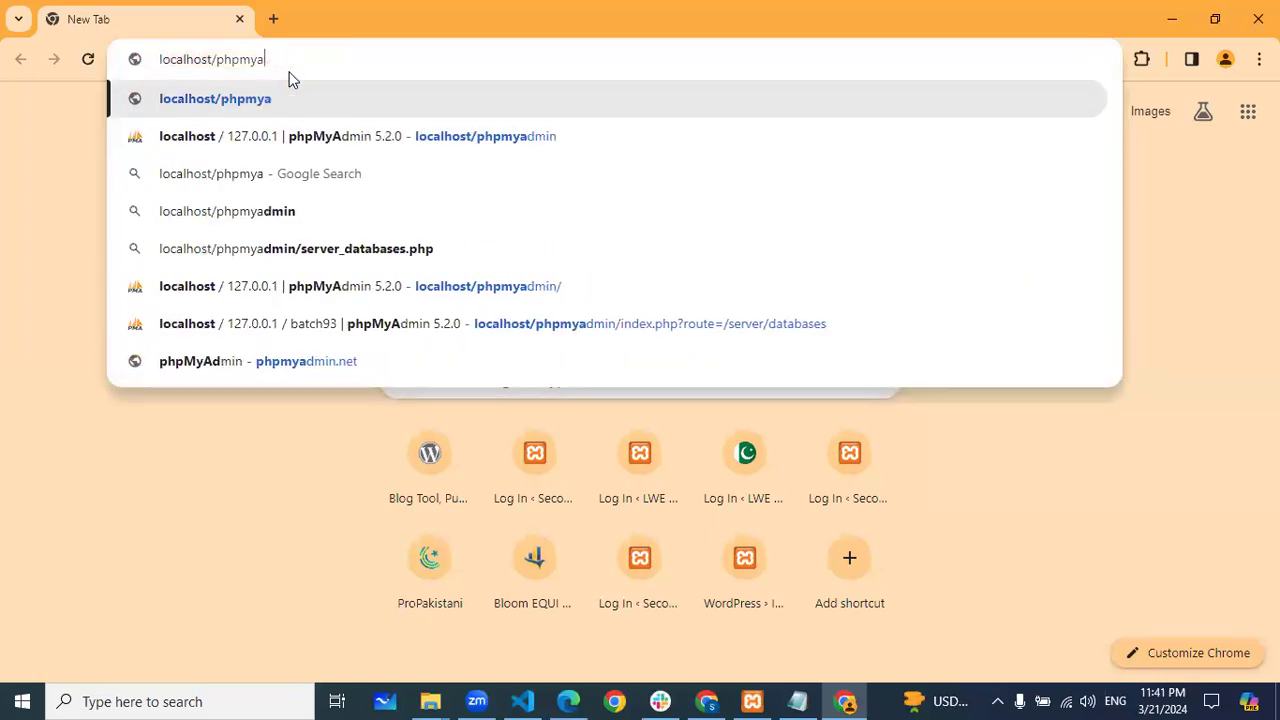
pyautogui.press('BackSpace')
pyautogui.press('BackSpace')
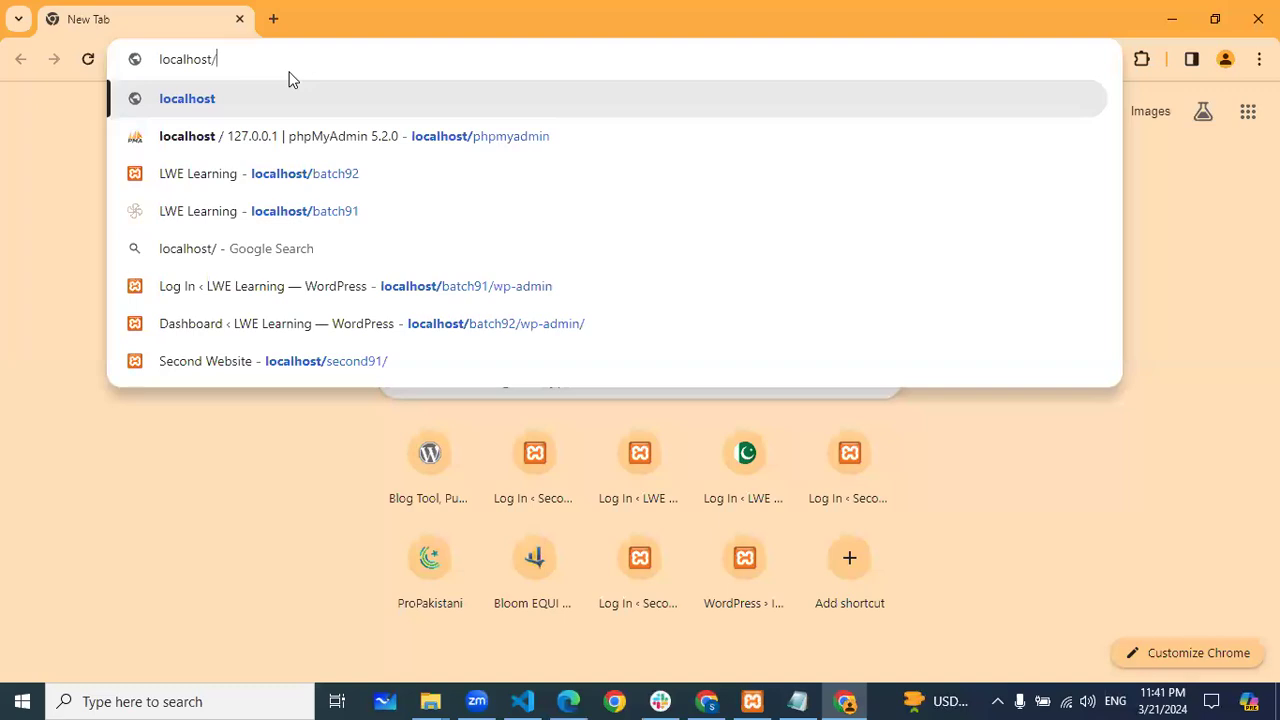
pyautogui.write('bat')
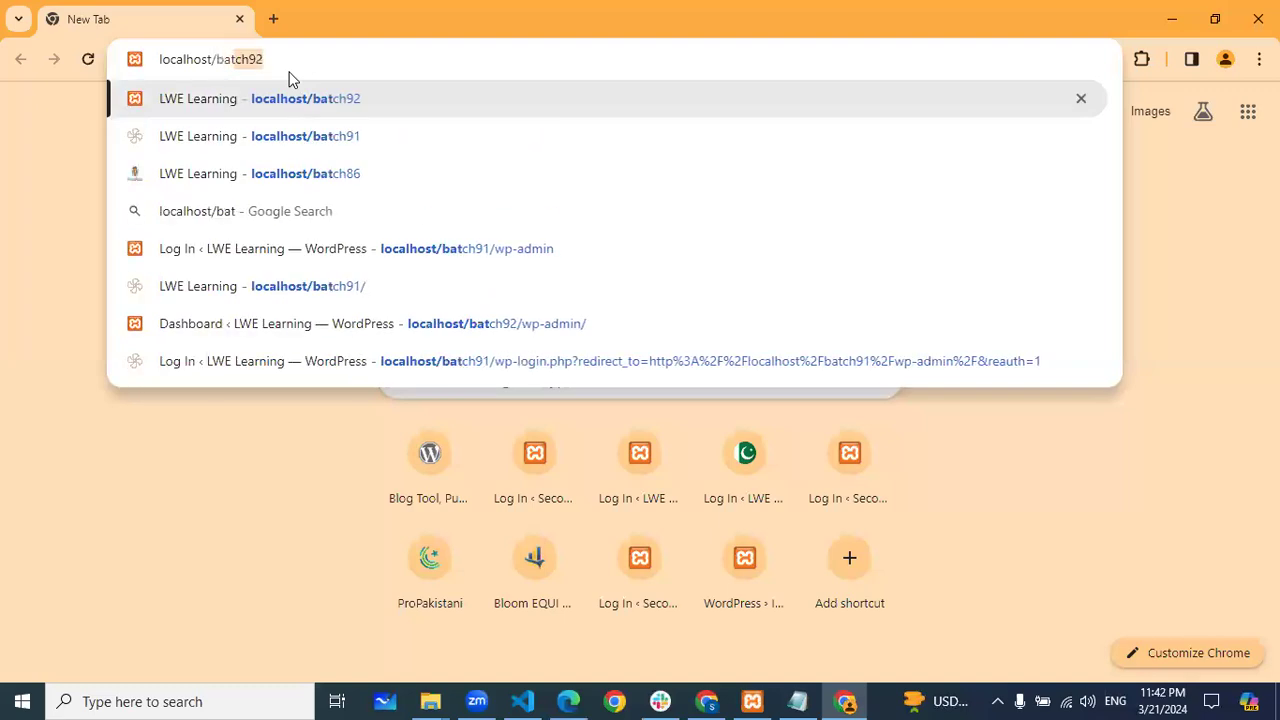
pyautogui.write('ch93')
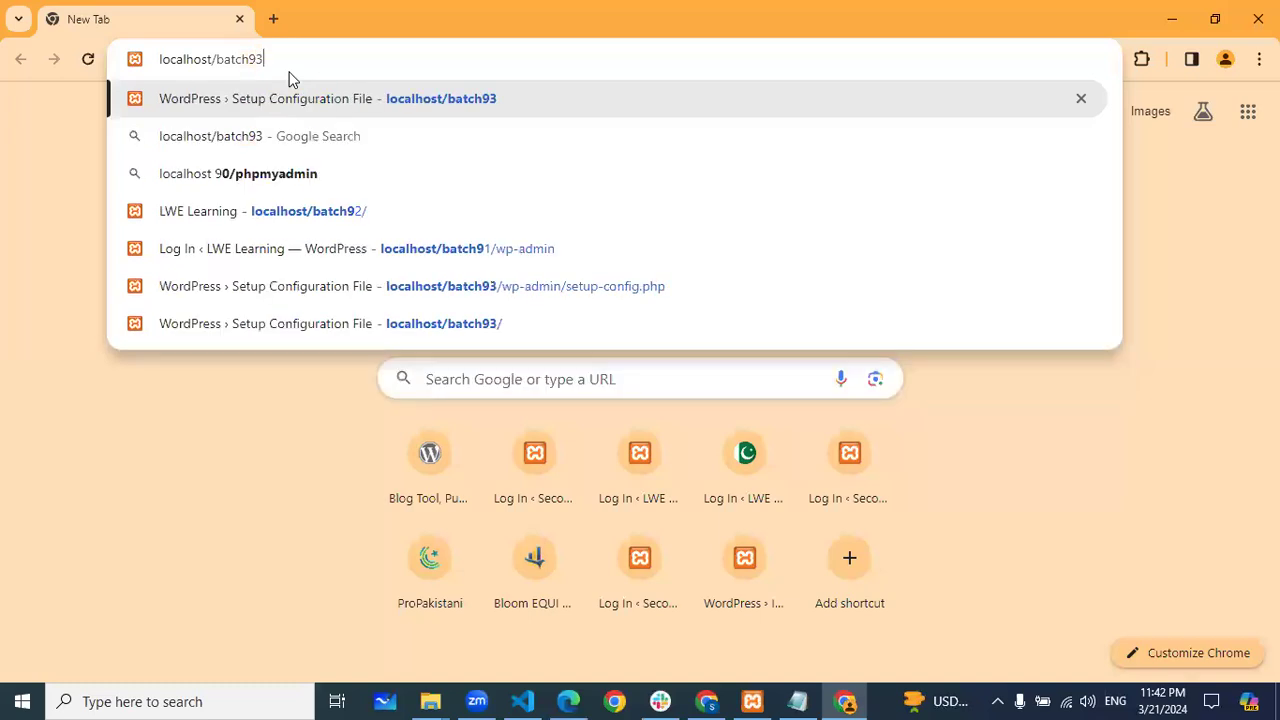
pyautogui.press('Return')
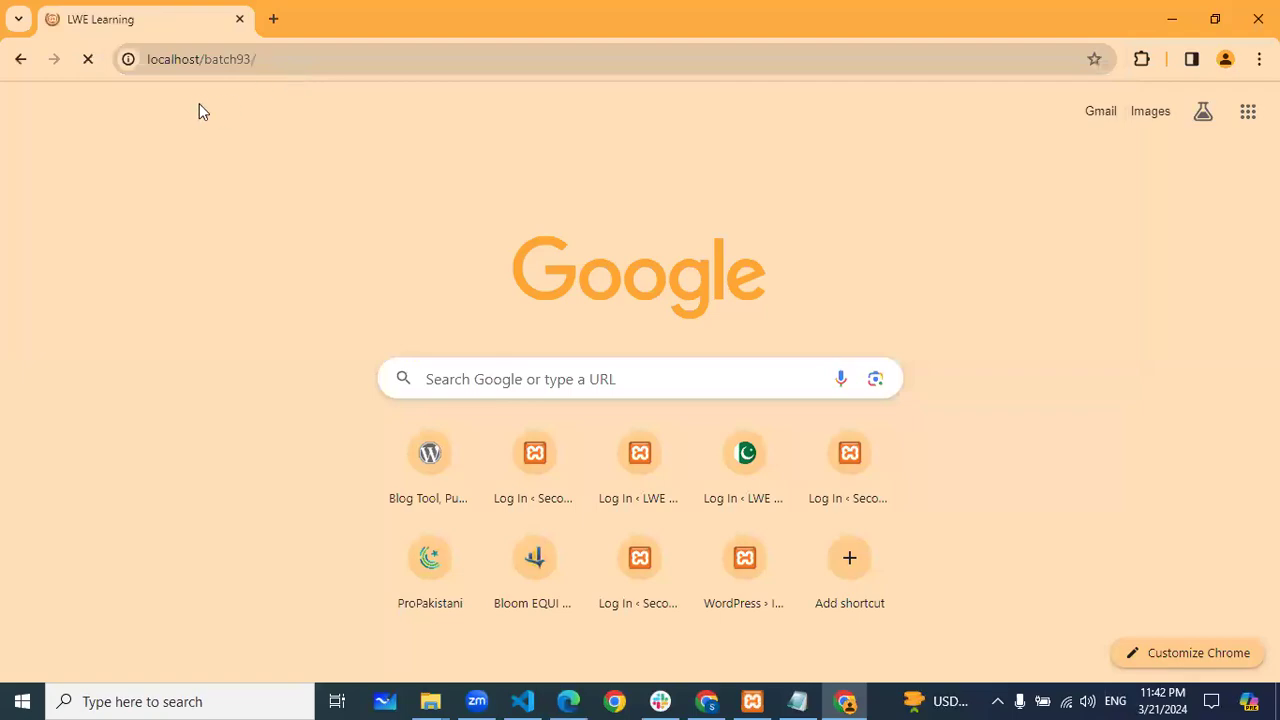
# Scroll through the LWE Learning front page sections and back to the top
pyautogui.scroll(-10, 413, 245)
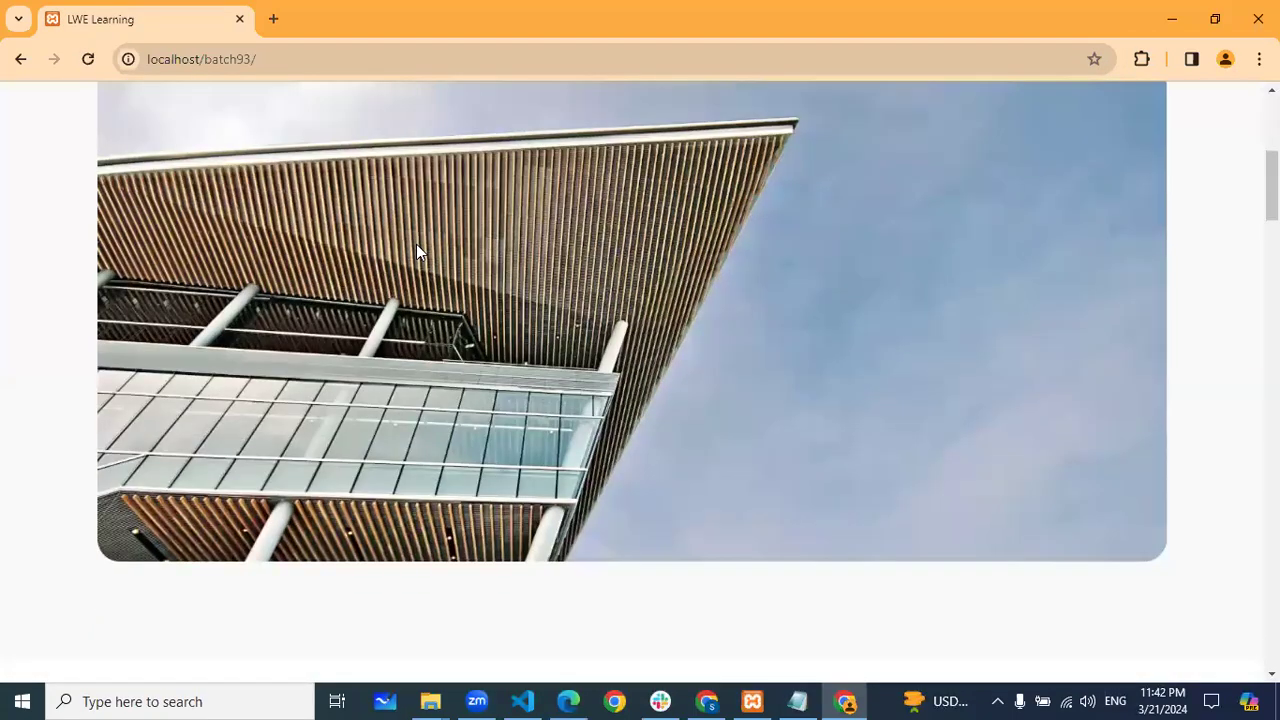
pyautogui.scroll(-10, 418, 252)
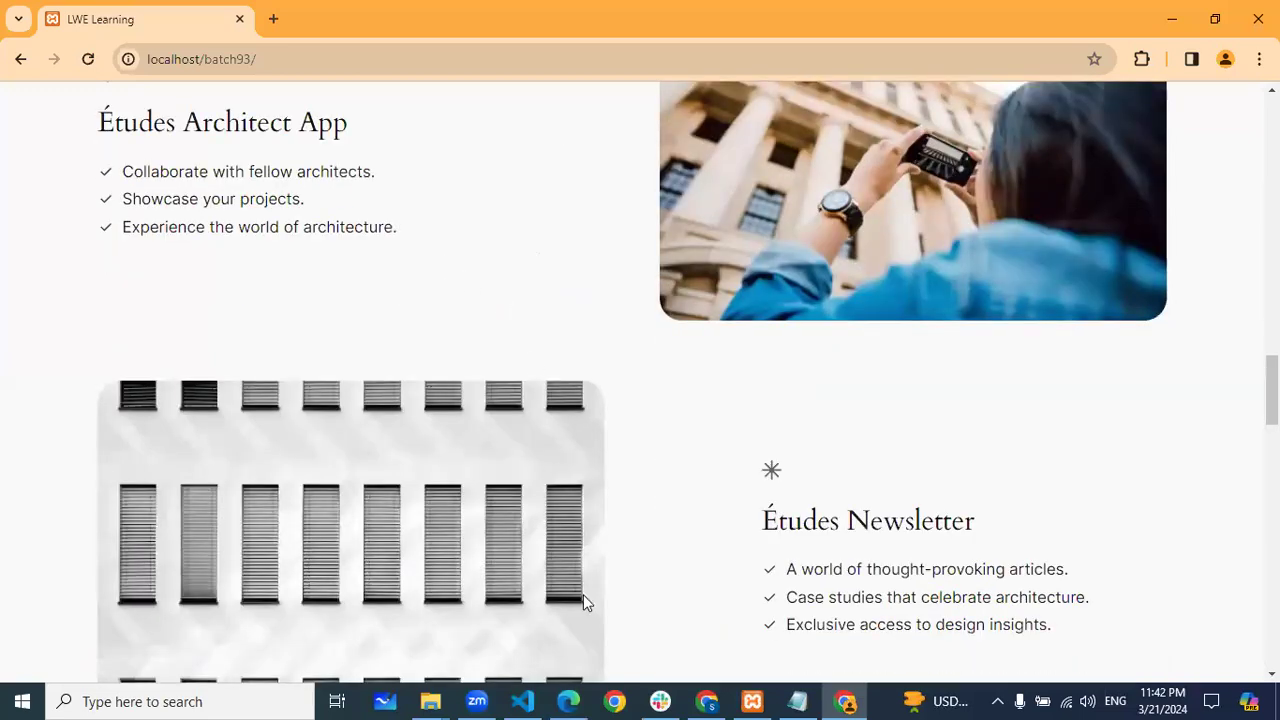
pyautogui.hotkey('alt', 'Tab')
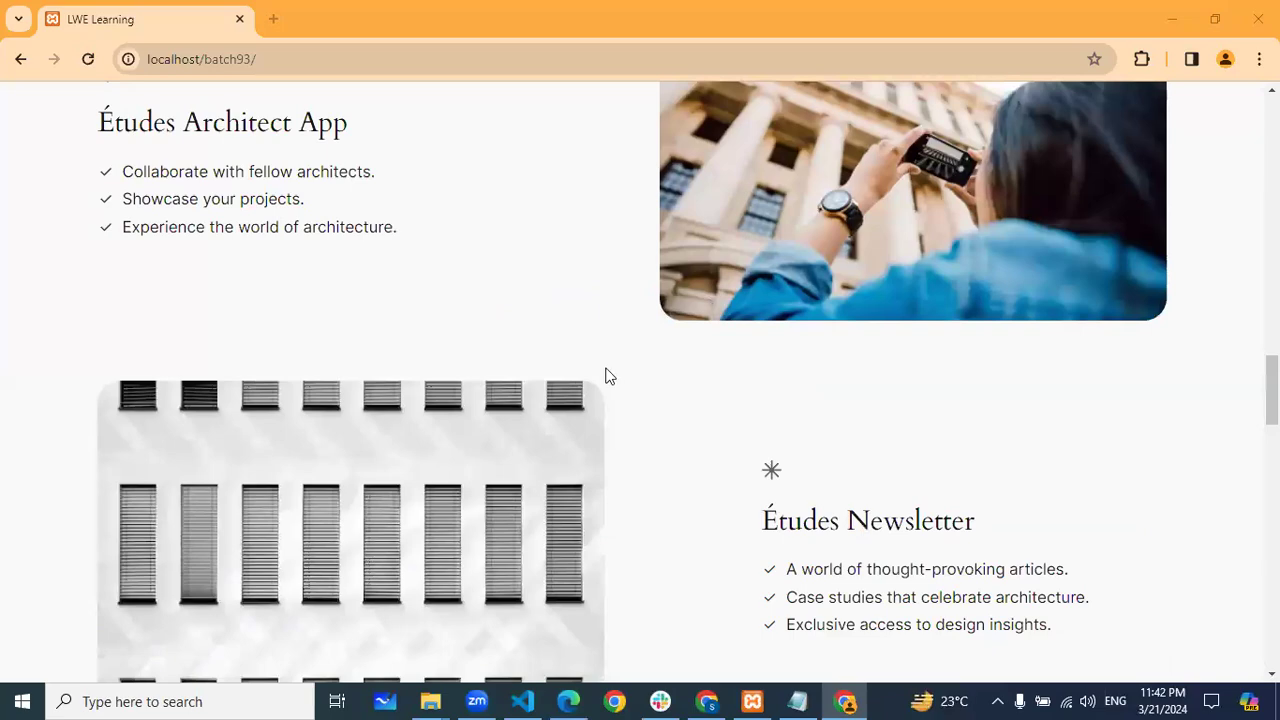
pyautogui.scroll(8, 606, 371)
pyautogui.scroll(10, 606, 371)
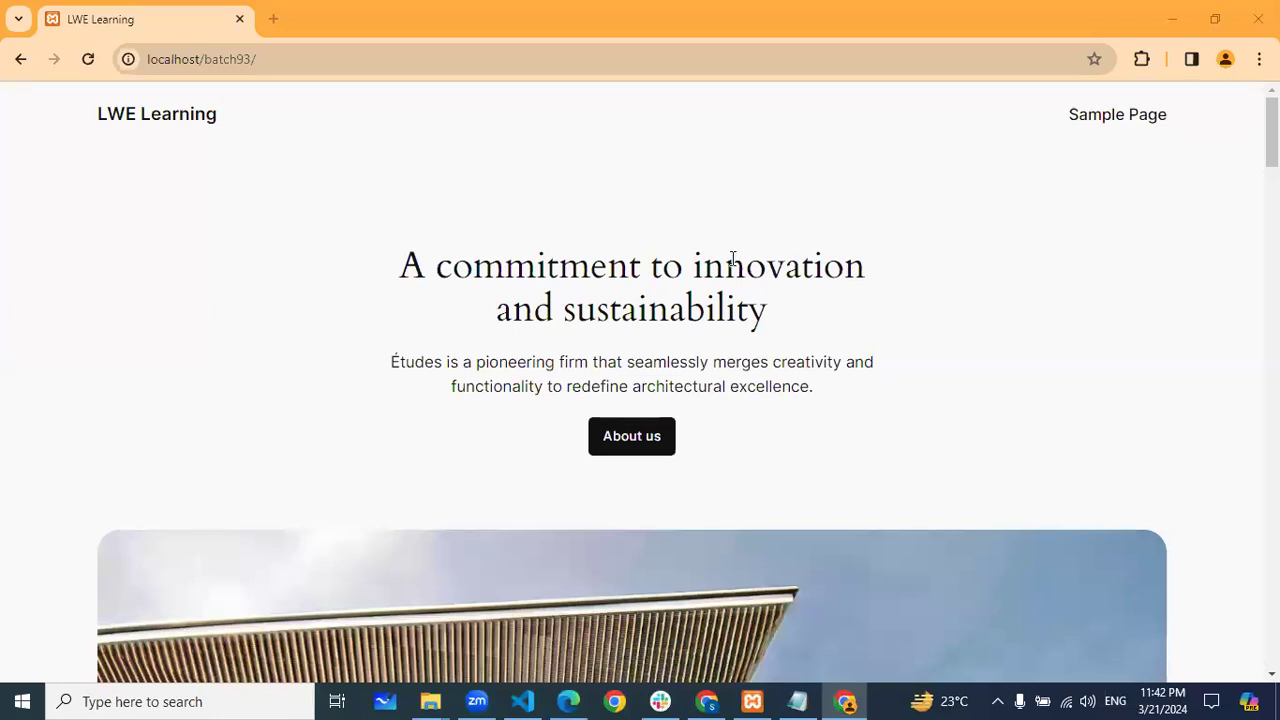
pyautogui.scroll(-5, 971, 249)
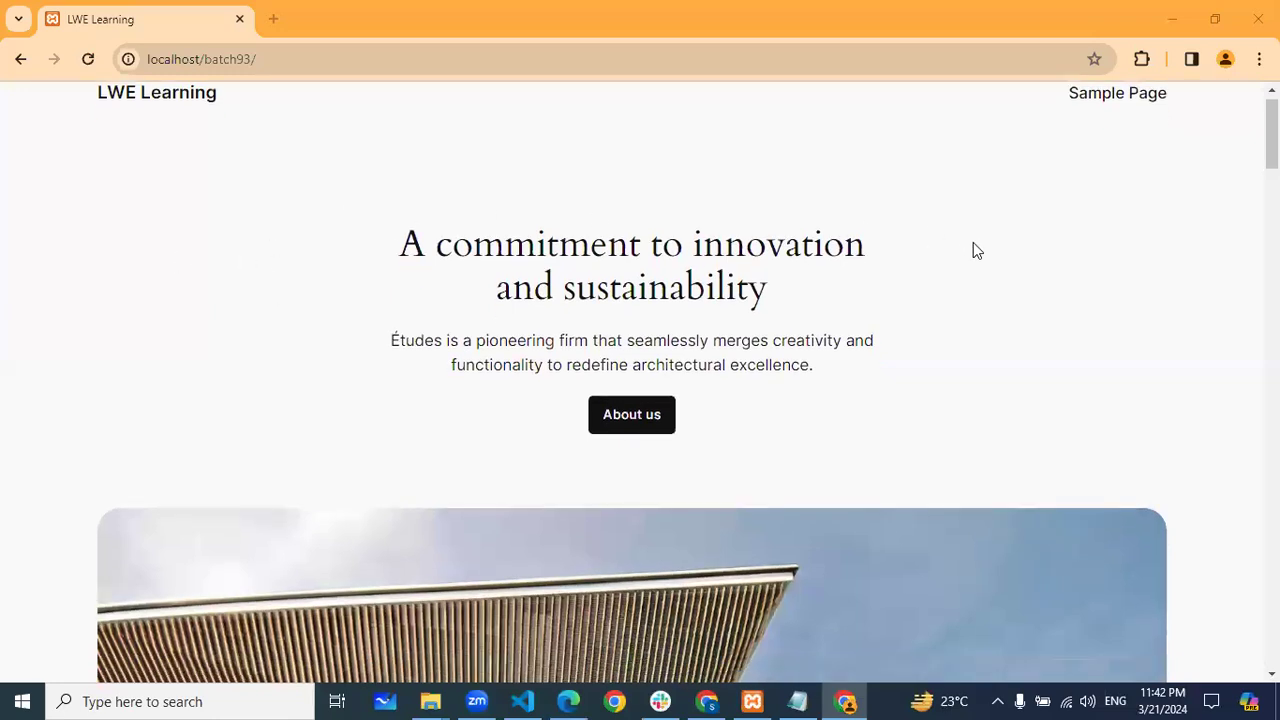
pyautogui.scroll(-6, 472, 360)
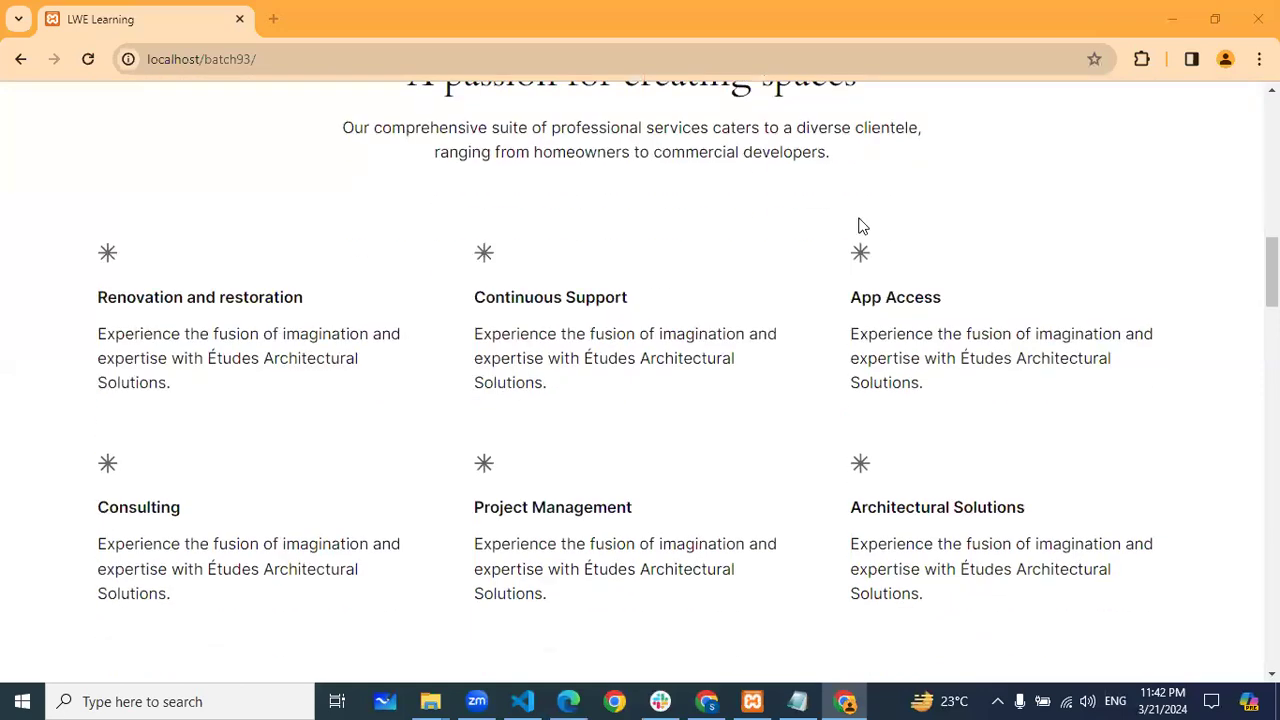
pyautogui.scroll(10, 719, 335)
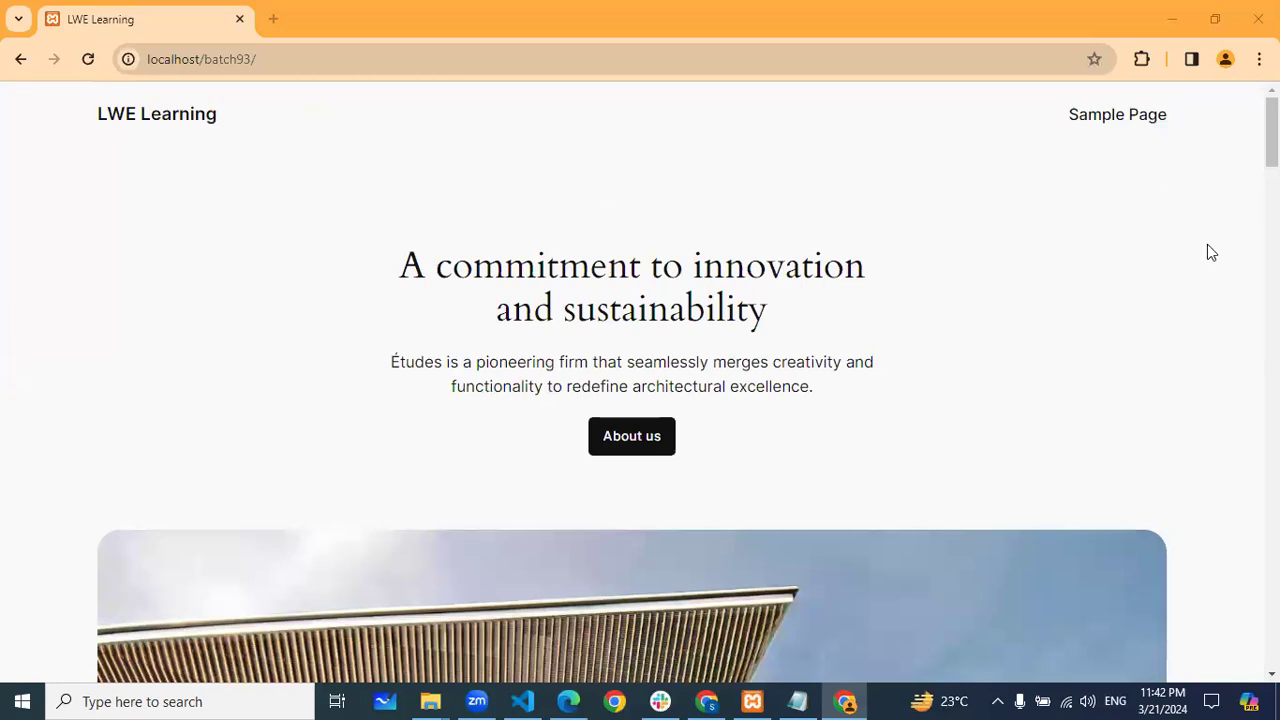
pyautogui.scroll(-4, 826, 268)
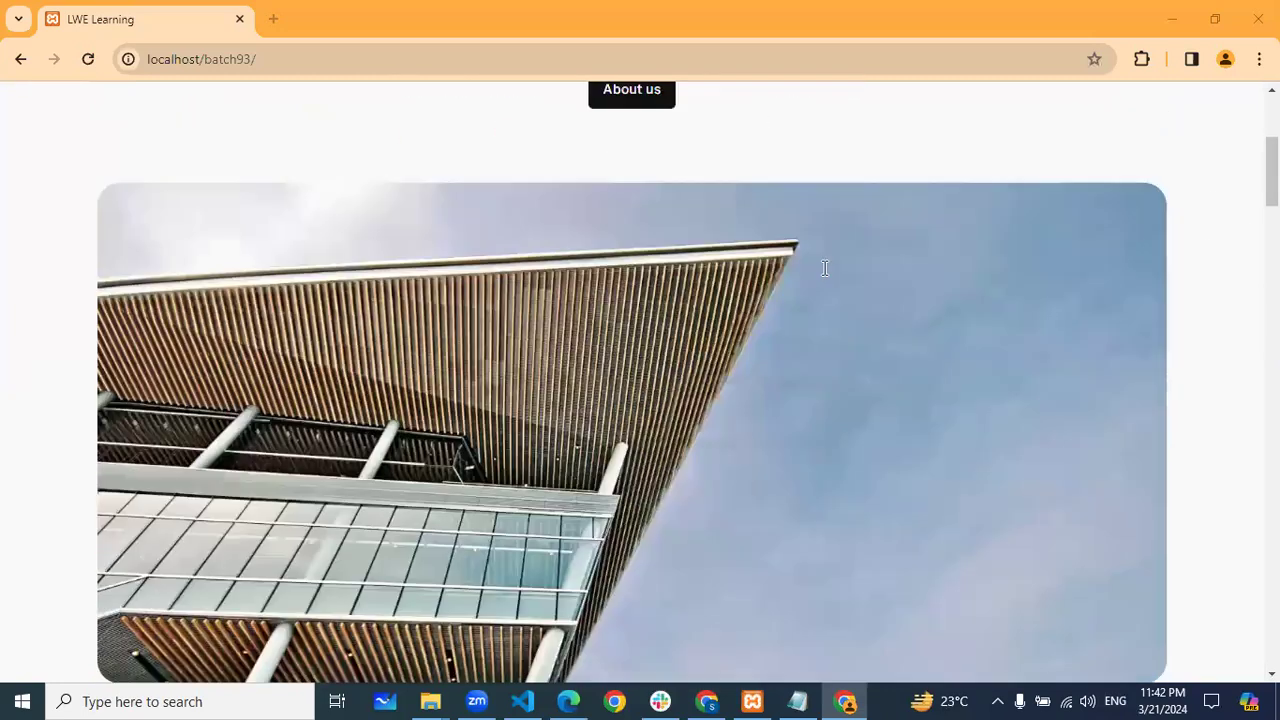
pyautogui.scroll(4, 826, 268)
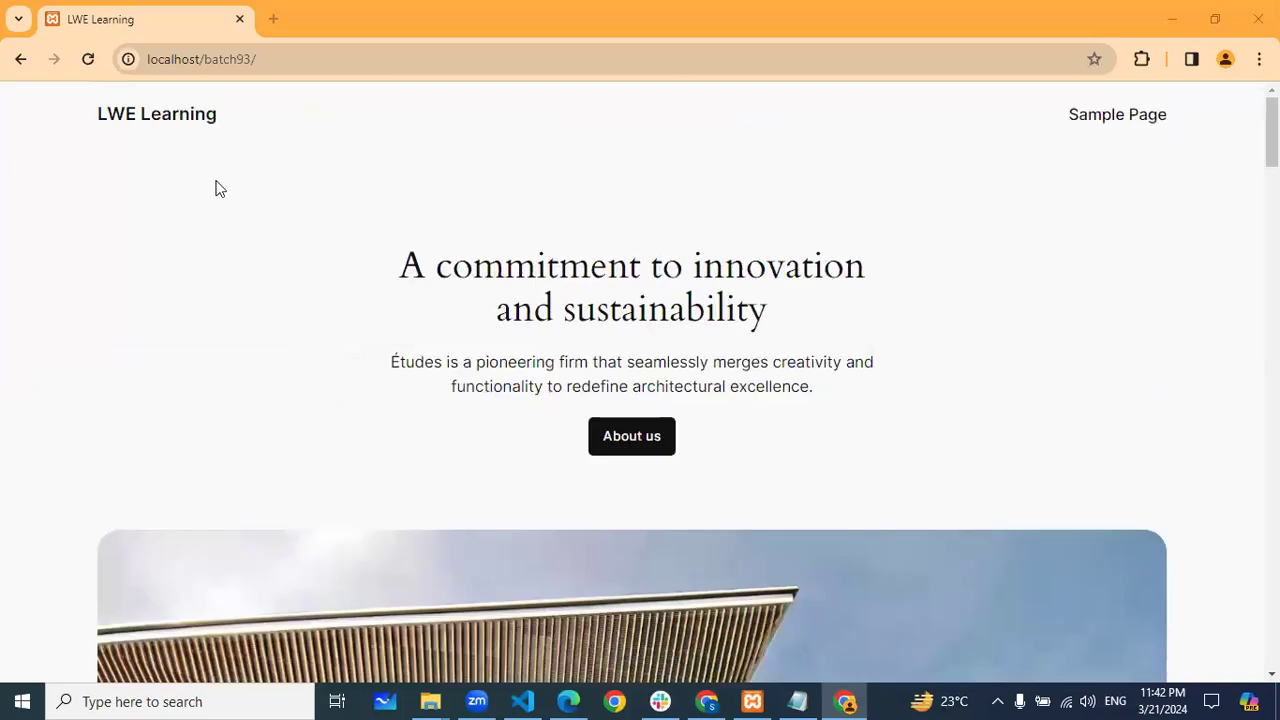
pyautogui.scroll(-2, 1168, 401)
pyautogui.scroll(2, 1168, 397)
pyautogui.scroll(-3, 886, 420)
pyautogui.scroll(-2, 680, 366)
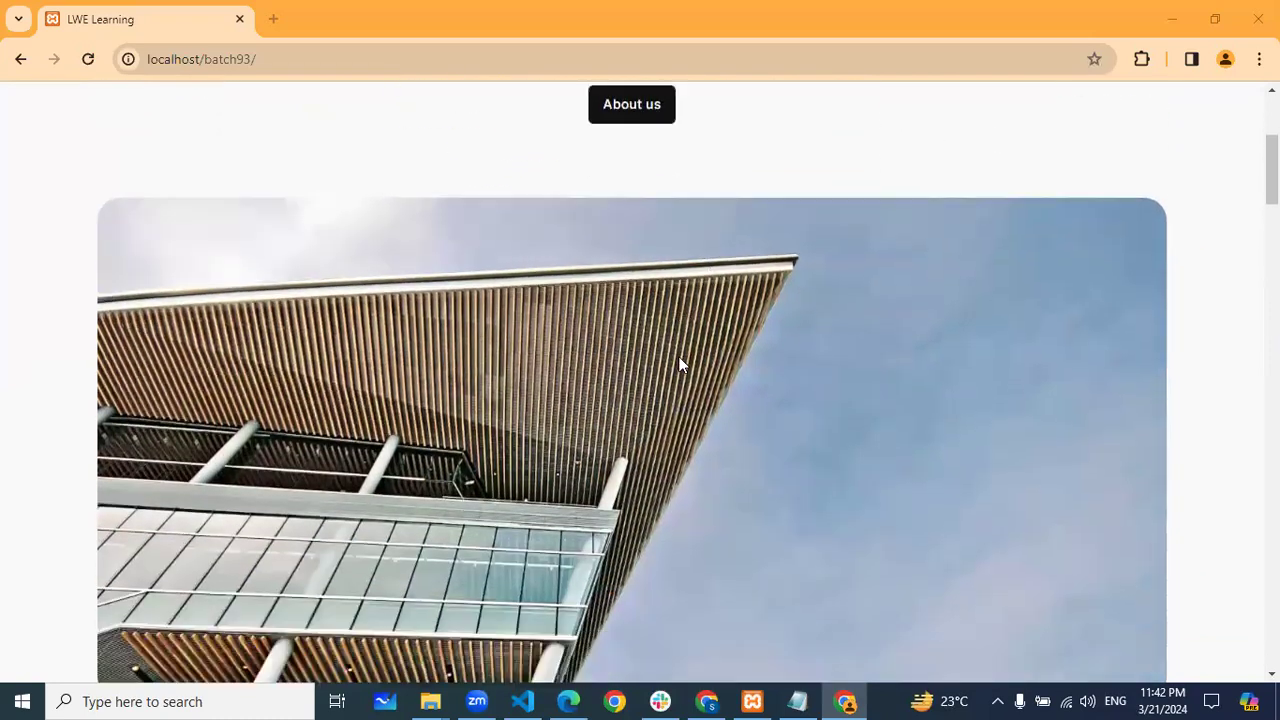
pyautogui.scroll(3, 472, 318)
pyautogui.scroll(2, 472, 318)
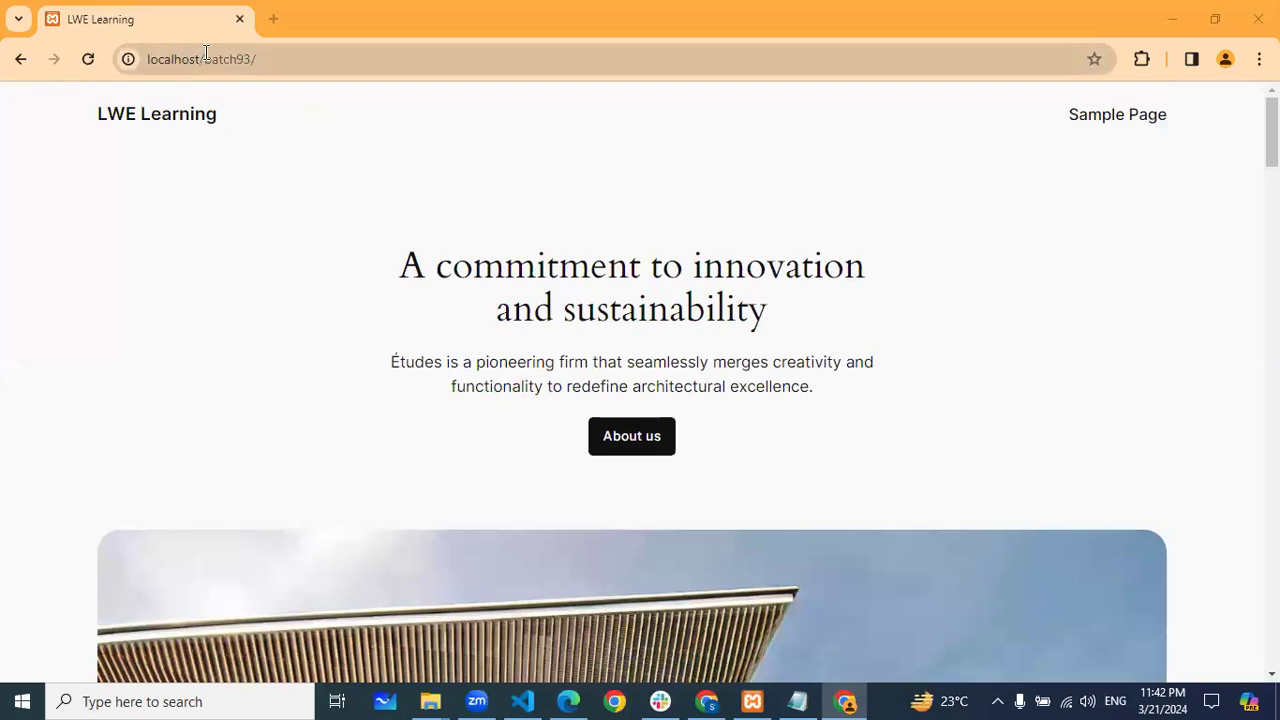
# Go to localhost/batch93/wp-admin and log in with the admin credentials
pyautogui.click(278, 57)
pyautogui.click(279, 58)
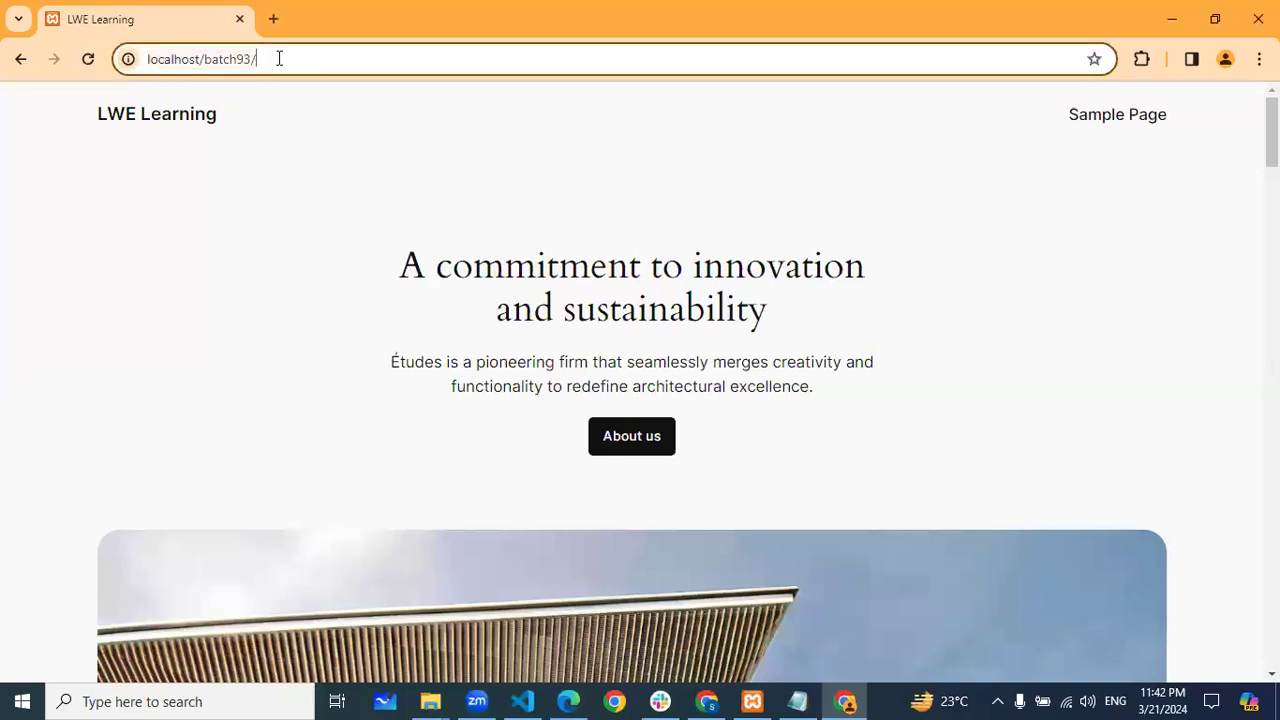
pyautogui.write('wp')
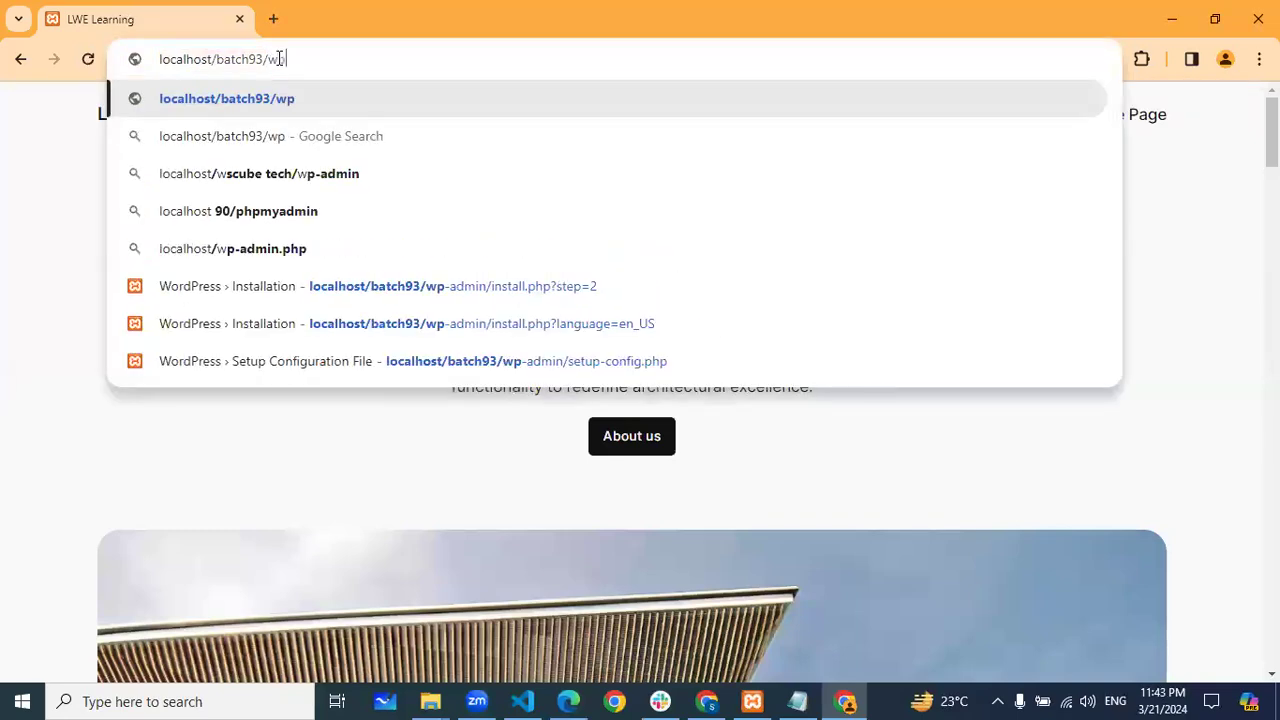
pyautogui.write('-admin')
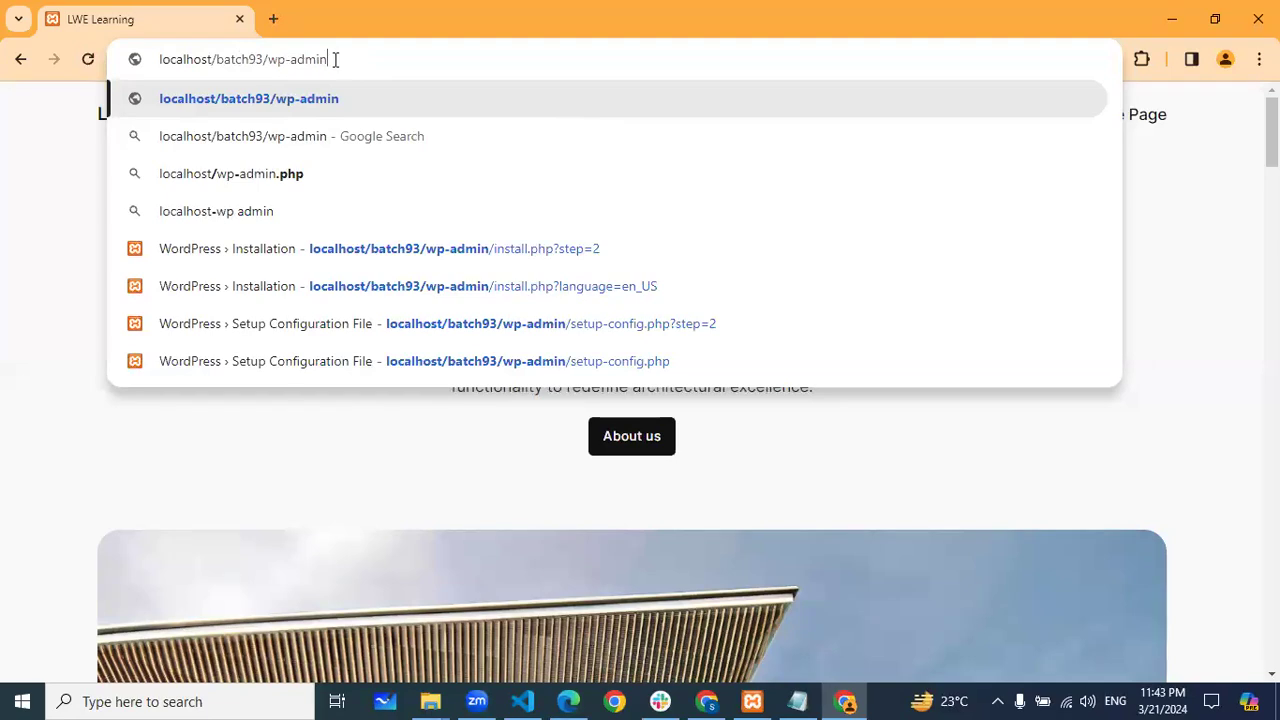
pyautogui.press('Return')
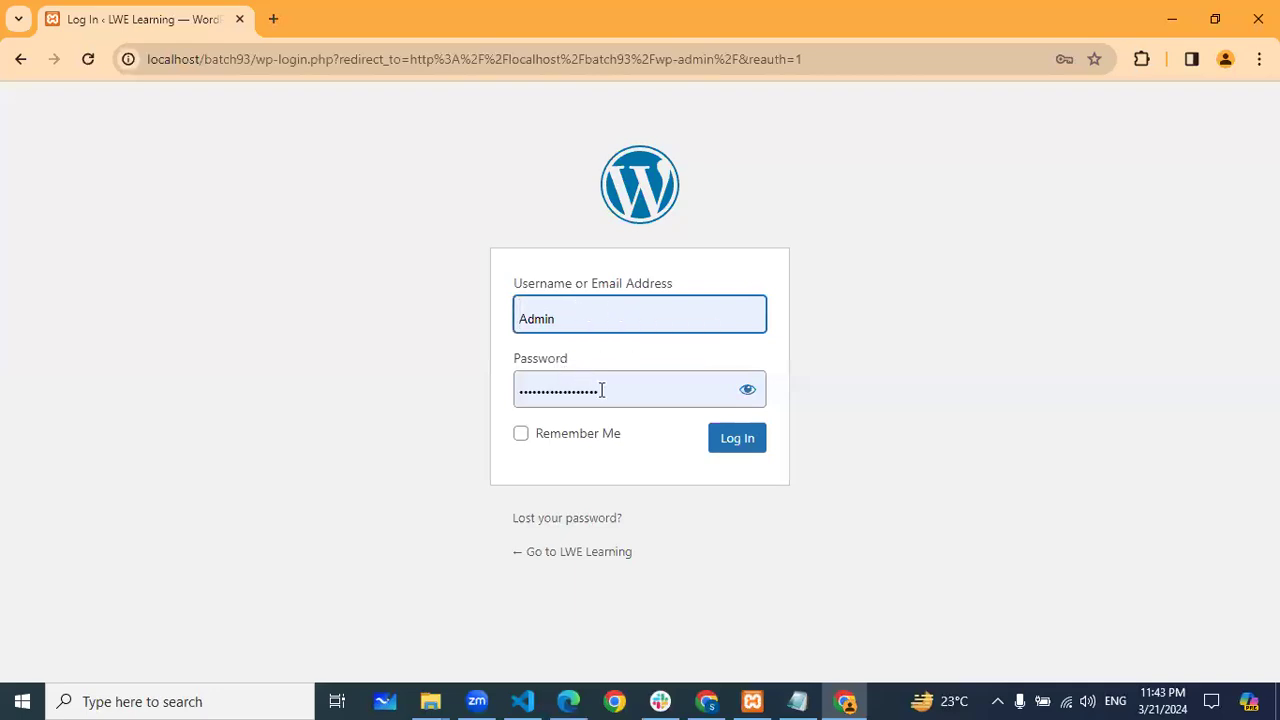
pyautogui.click(735, 450)
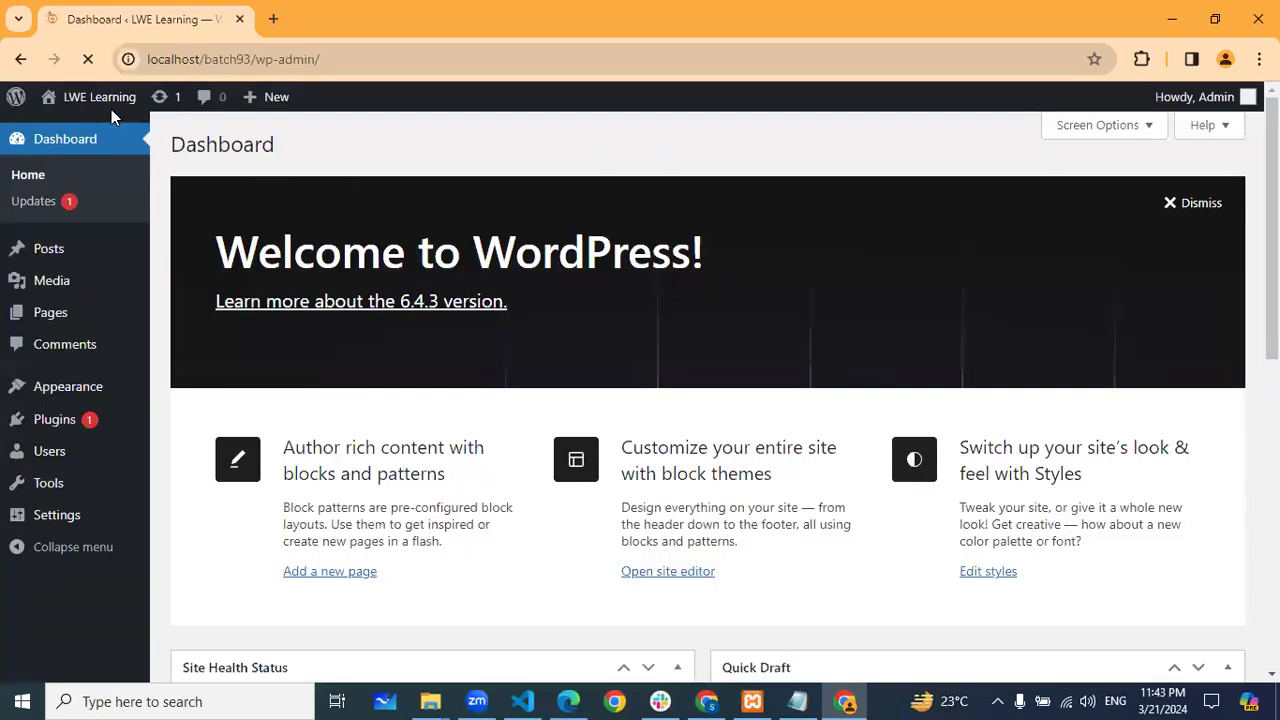
# Open Visit Site from the admin bar in a new tab and scroll the live front page
pyautogui.moveTo(99, 97)
pyautogui.rightClick(72, 129)
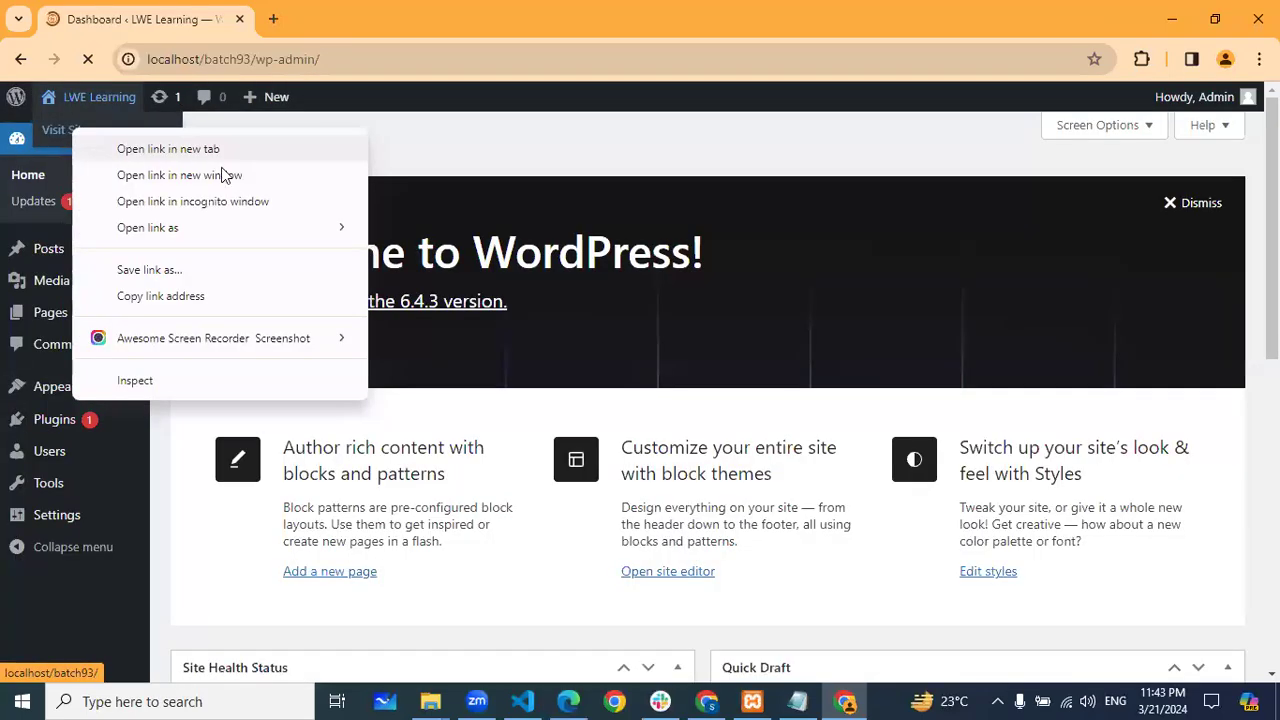
pyautogui.click(200, 146)
pyautogui.click(343, 21)
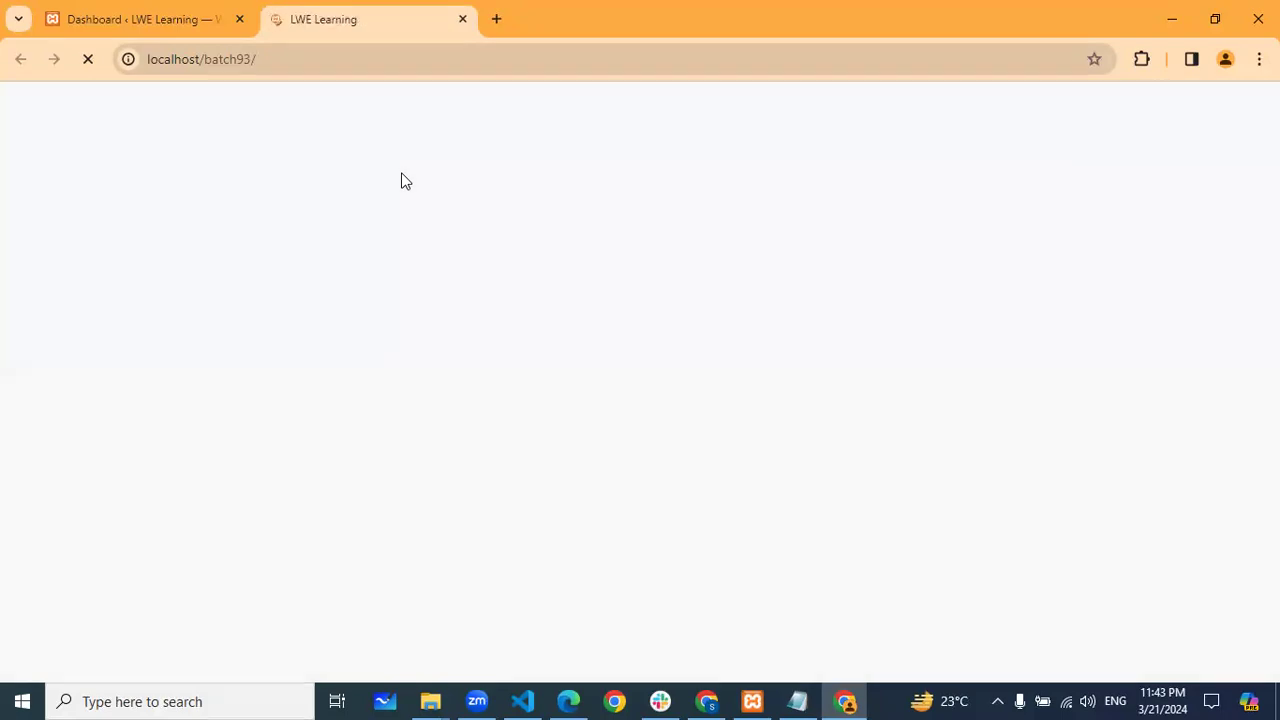
pyautogui.scroll(-5, 611, 199)
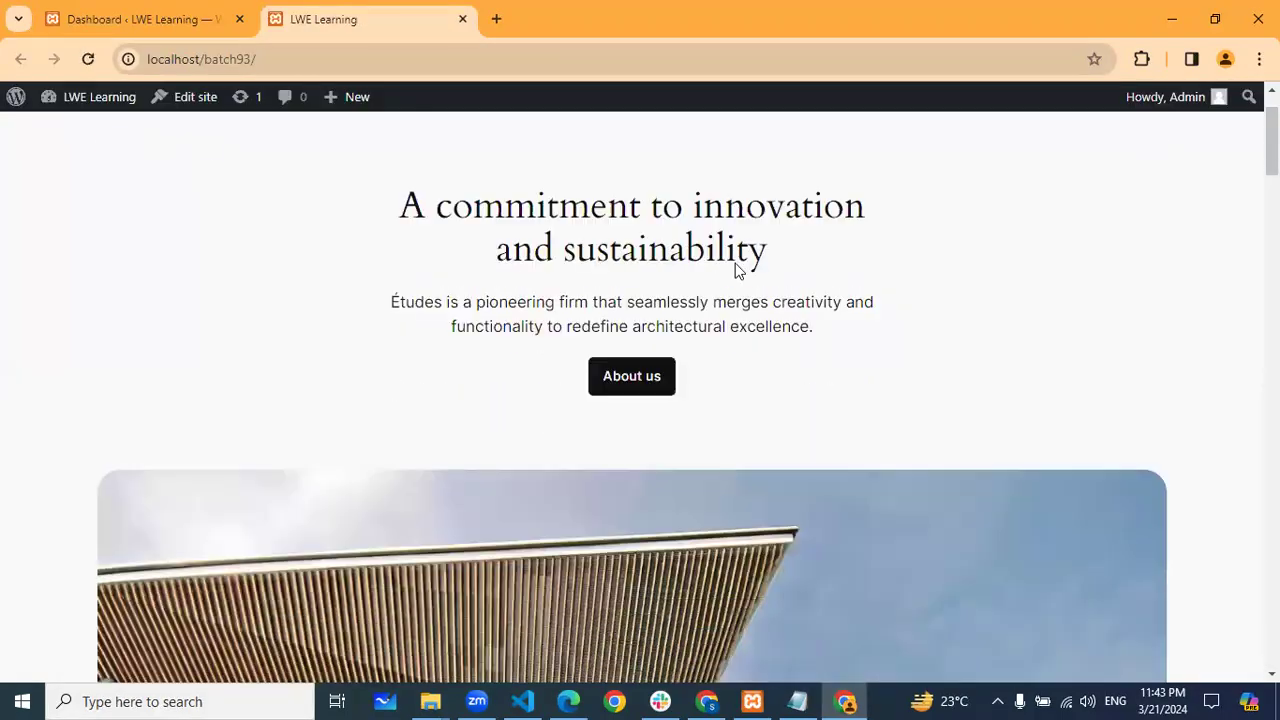
pyautogui.scroll(5, 212, 325)
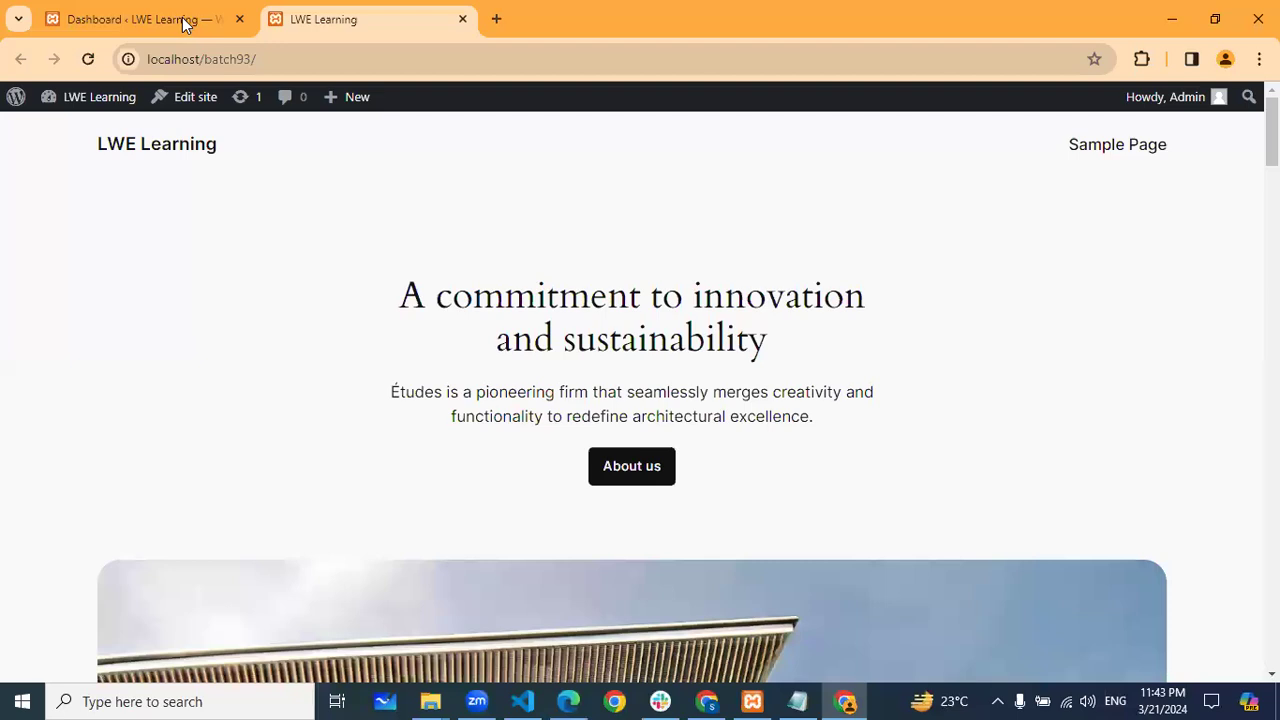
# Switch between the front page and Dashboard tabs, ending on the Dashboard
pyautogui.hotkey('ctrl', 'shift', 'Tab')
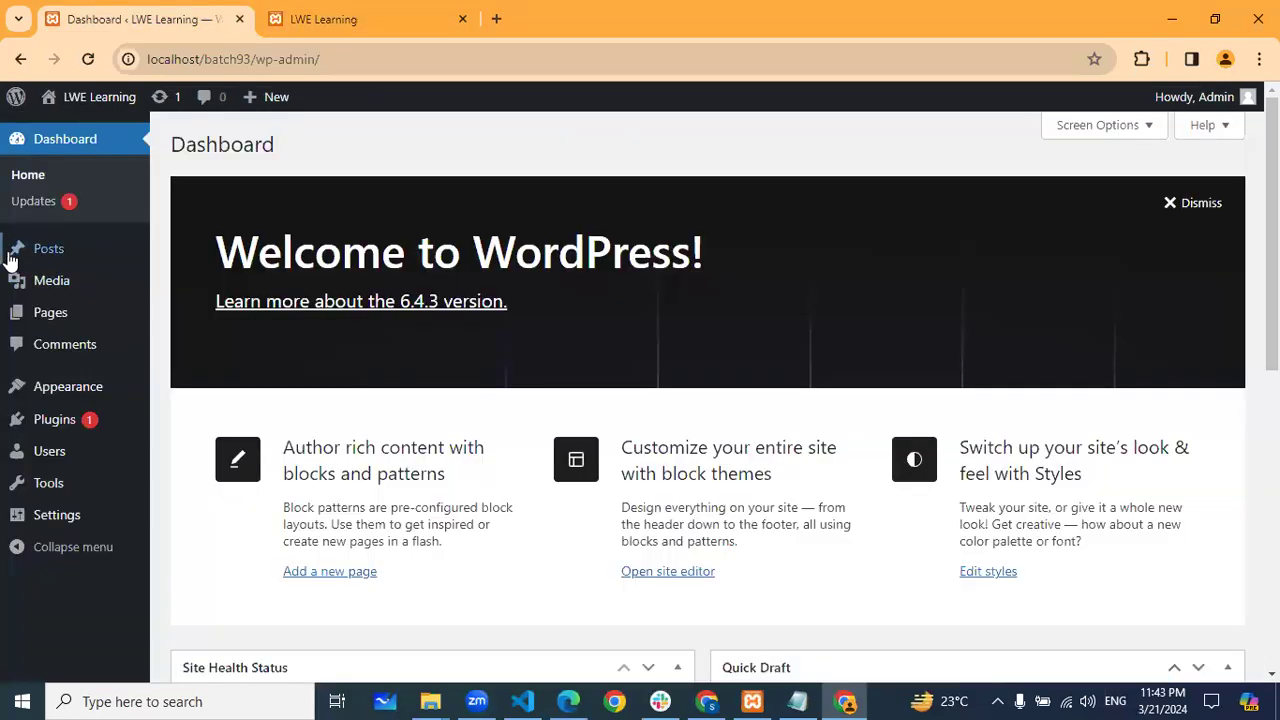
pyautogui.moveTo(45, 313)
pyautogui.click(394, 19)
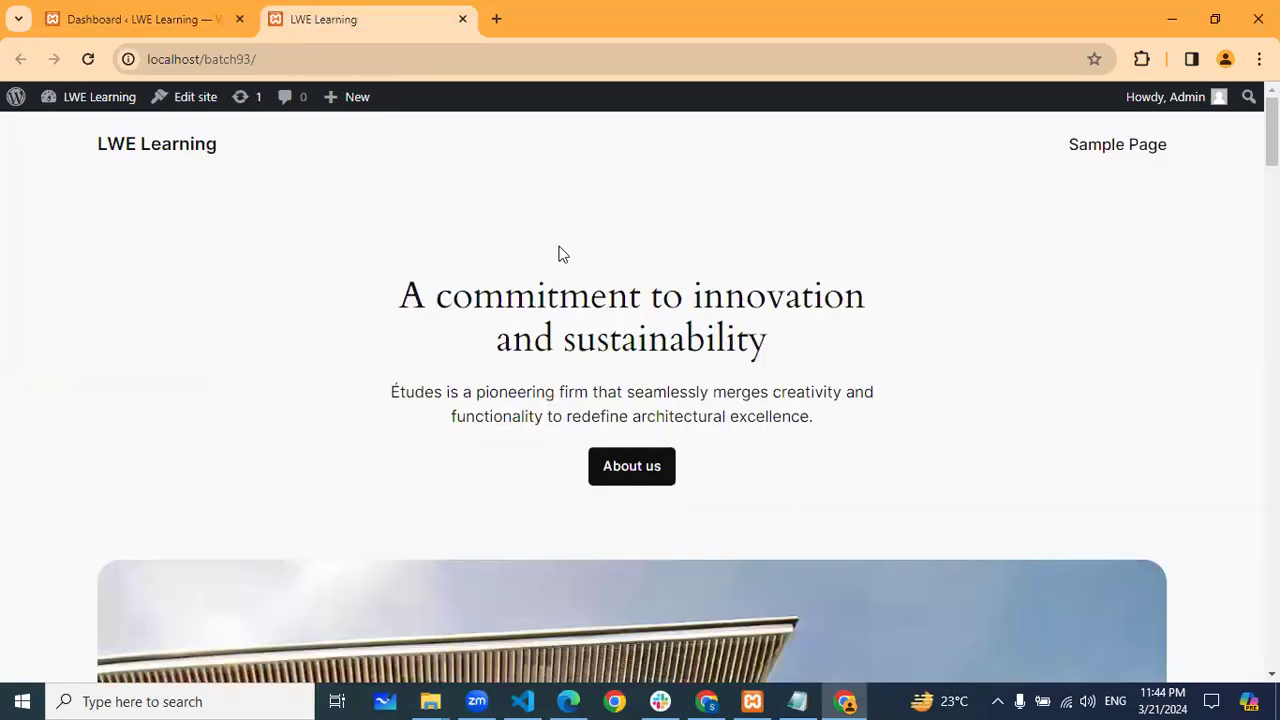
pyautogui.click(171, 22)
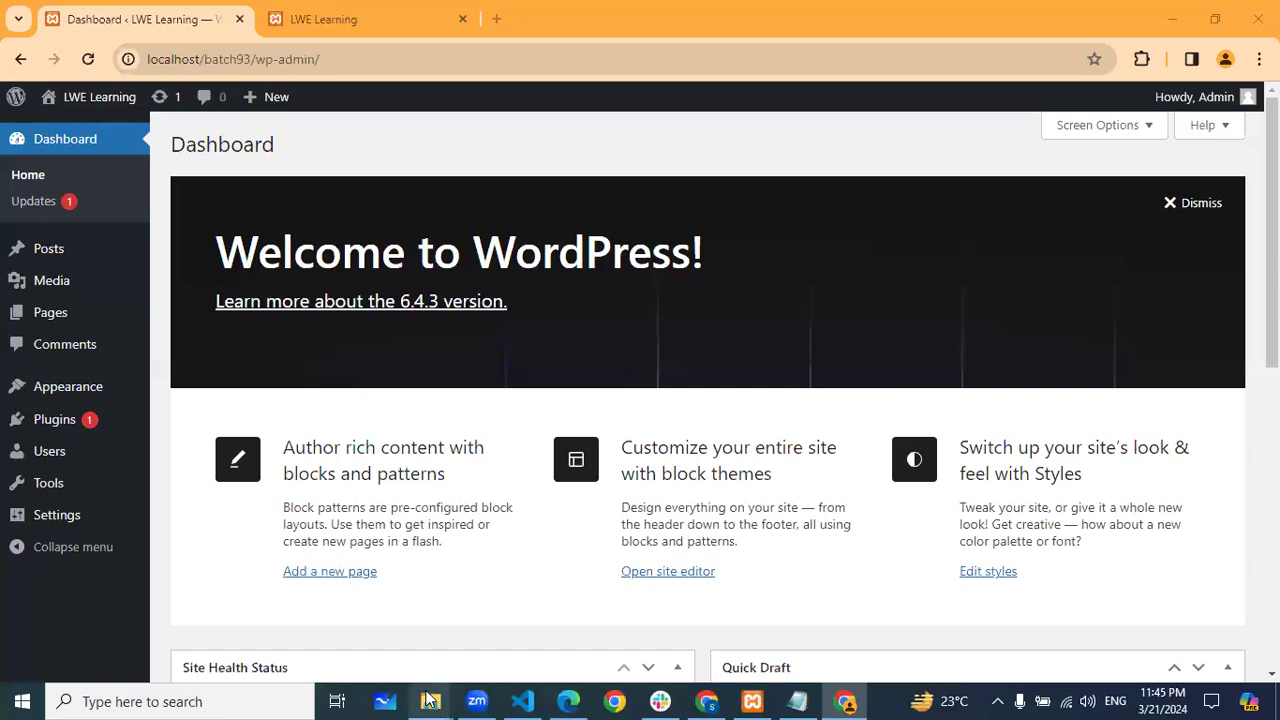
pyautogui.moveTo(430, 700)
pyautogui.click(395, 630)
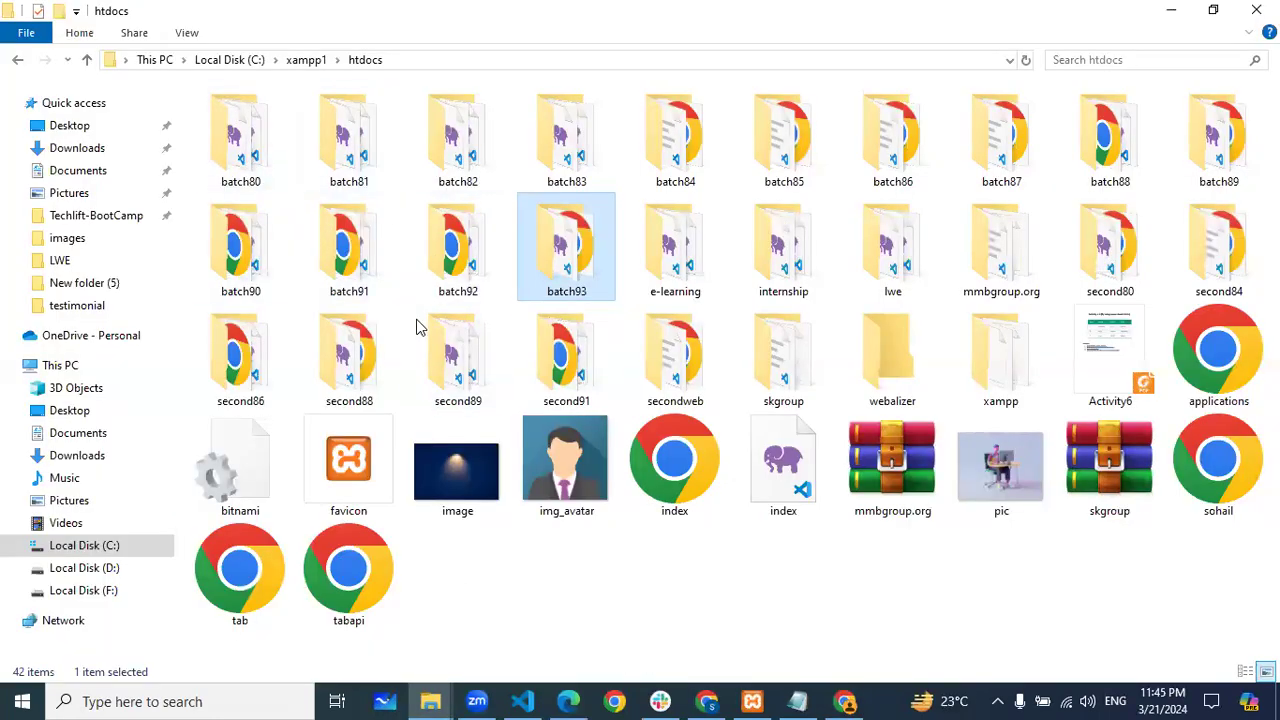
pyautogui.click(1171, 12)
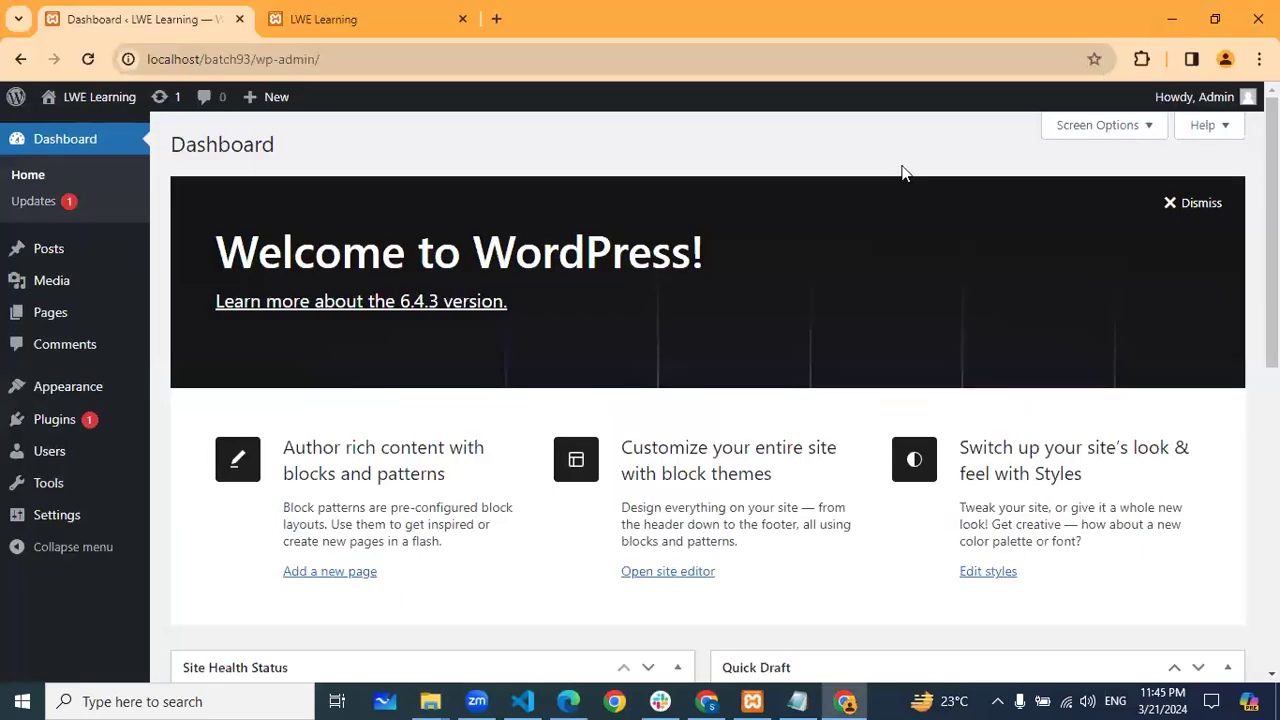